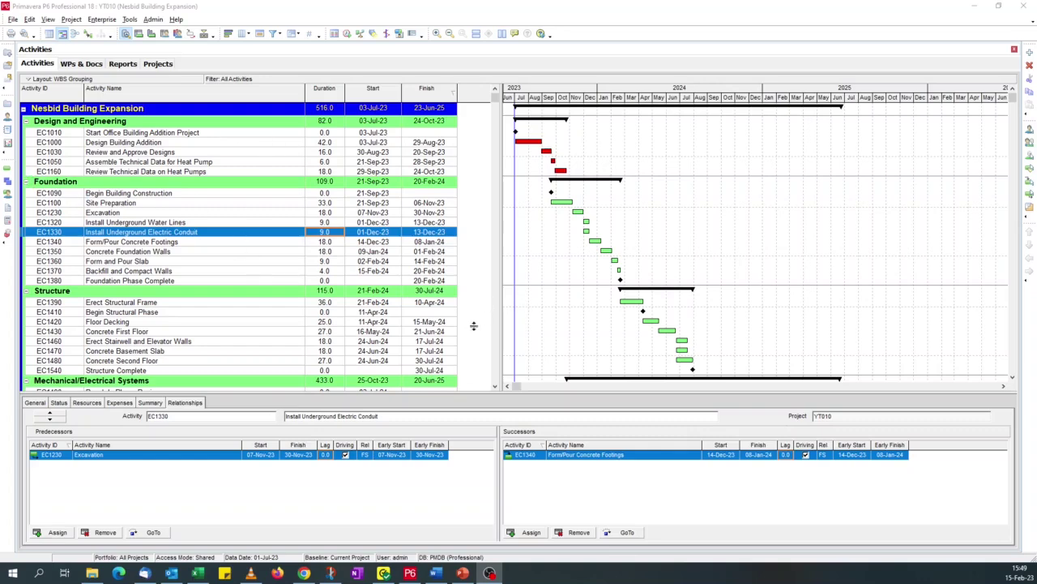
Step: Review the predecessors and successors of the Design and Engineering activities and of Begin Building Construction
{"action": "left_click", "coordinate": [172, 135]}
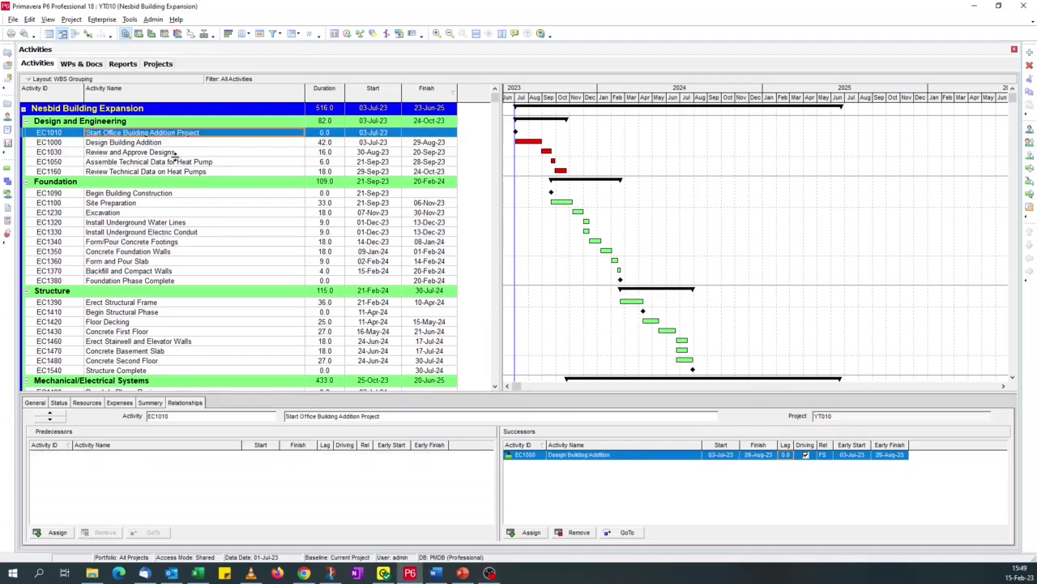
{"action": "left_click", "coordinate": [163, 145]}
{"action": "left_click", "coordinate": [165, 154]}
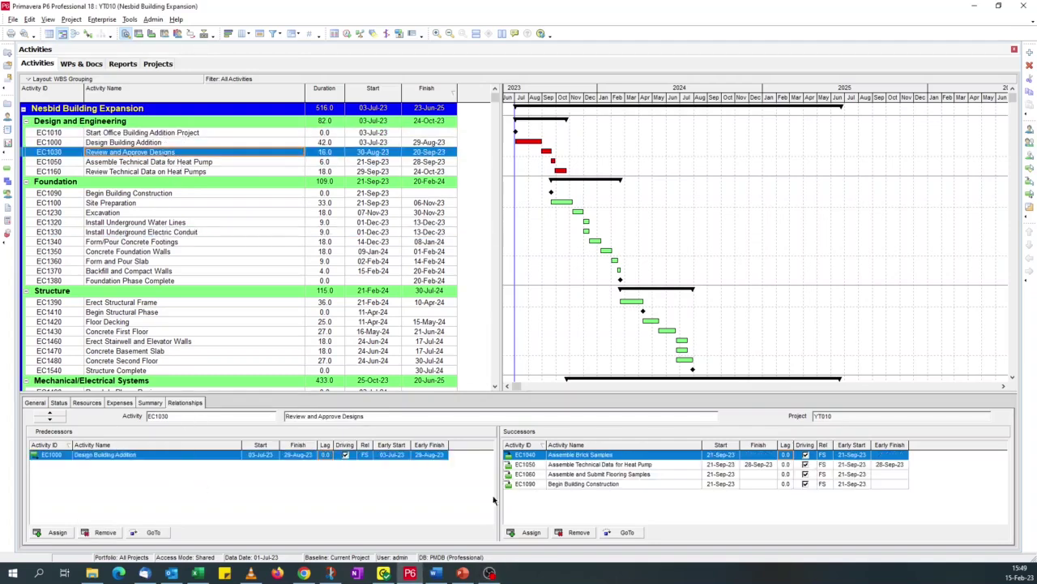
{"action": "left_click", "coordinate": [173, 164]}
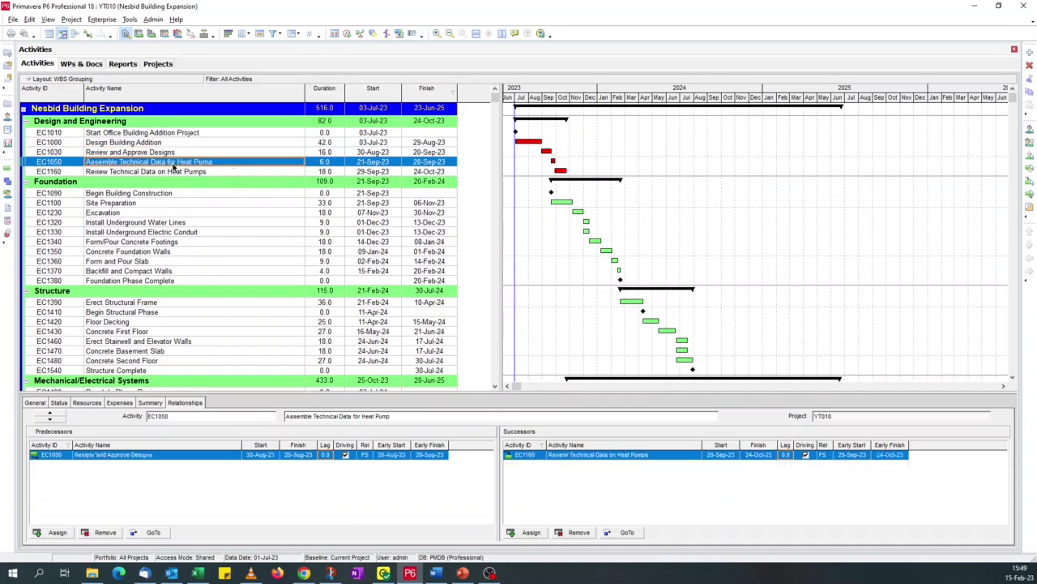
{"action": "left_click", "coordinate": [177, 172]}
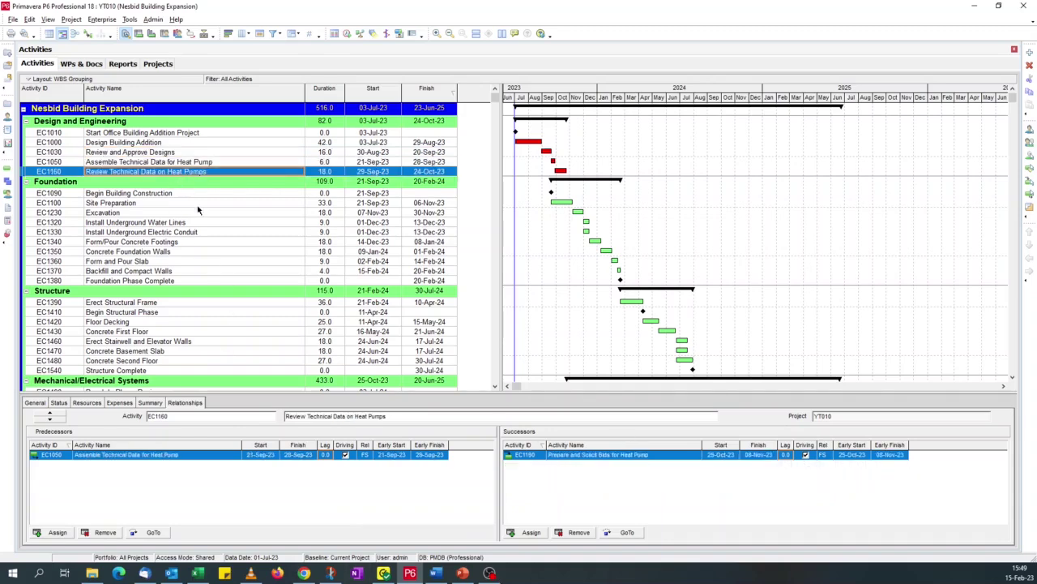
{"action": "left_click", "coordinate": [144, 195]}
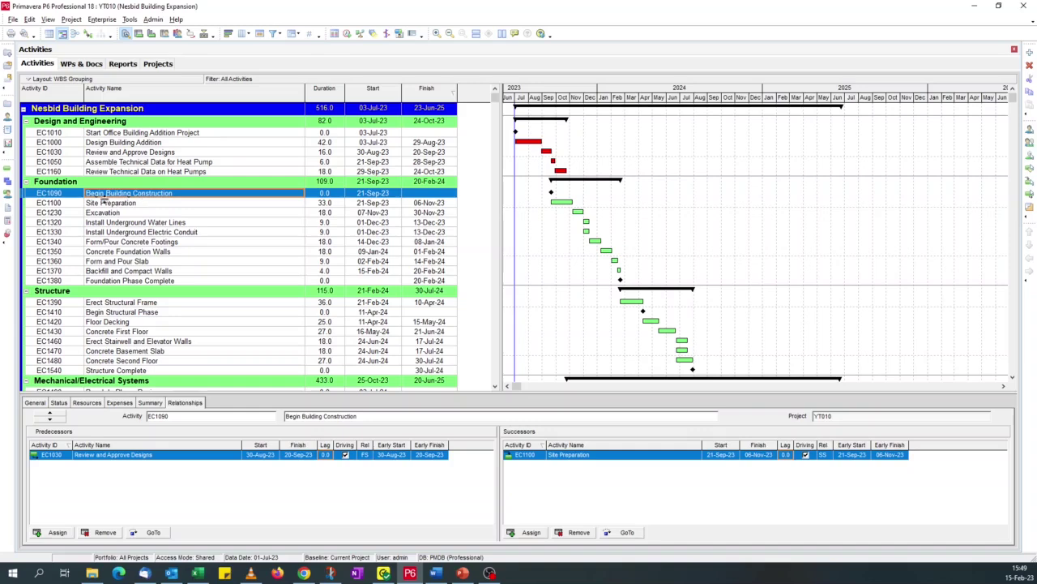
Step: View the list of available reports, then return to the project's activities
{"action": "left_click", "coordinate": [9, 130]}
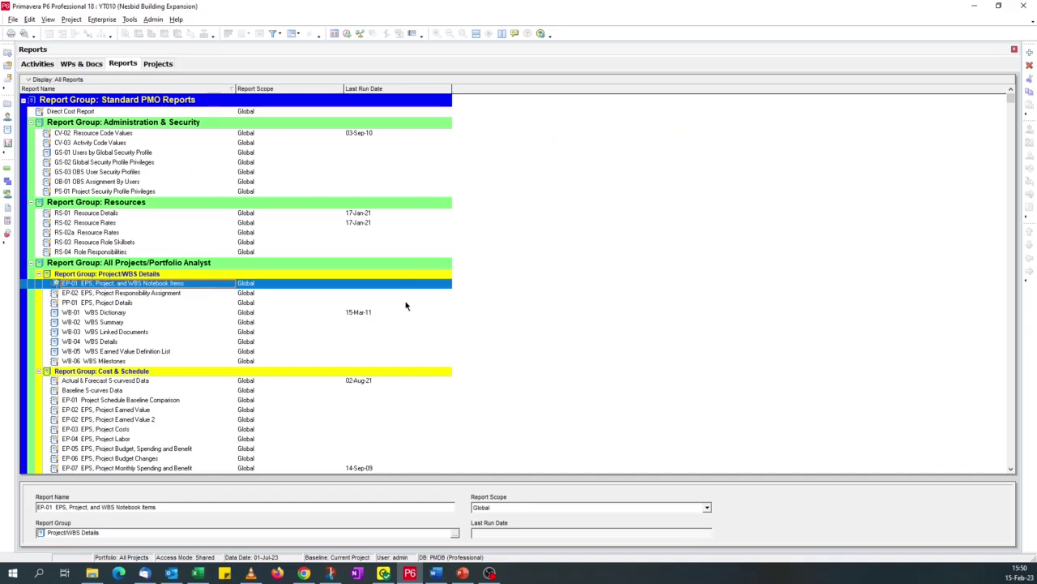
{"action": "left_click", "coordinate": [7, 172]}
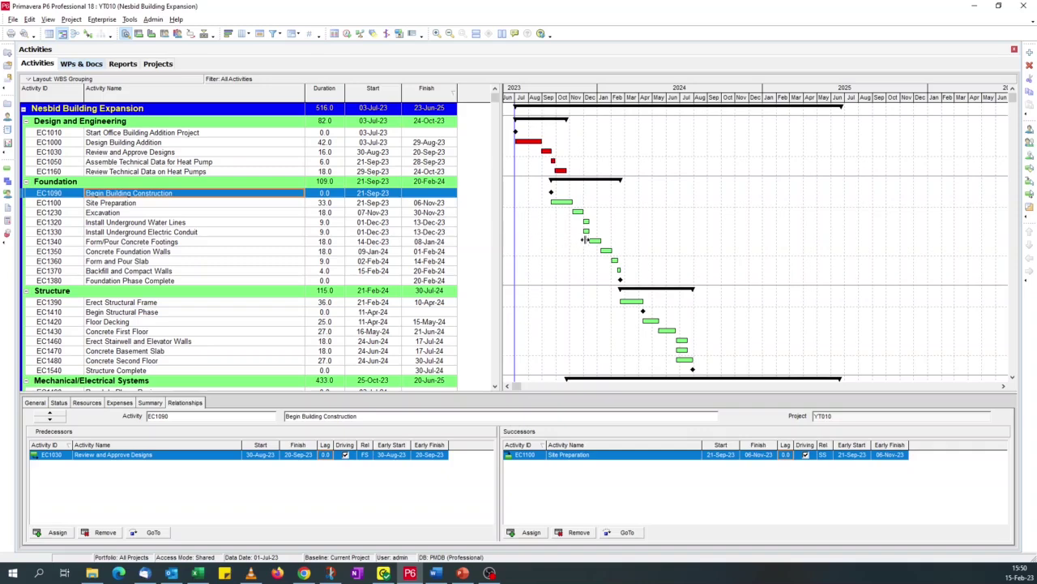
Step: Add the Predecessors and Successors list columns to the activity table, and widen the columns and table area
{"action": "left_click_drag", "start_coordinate": [583, 240], "coordinate": [585, 240]}
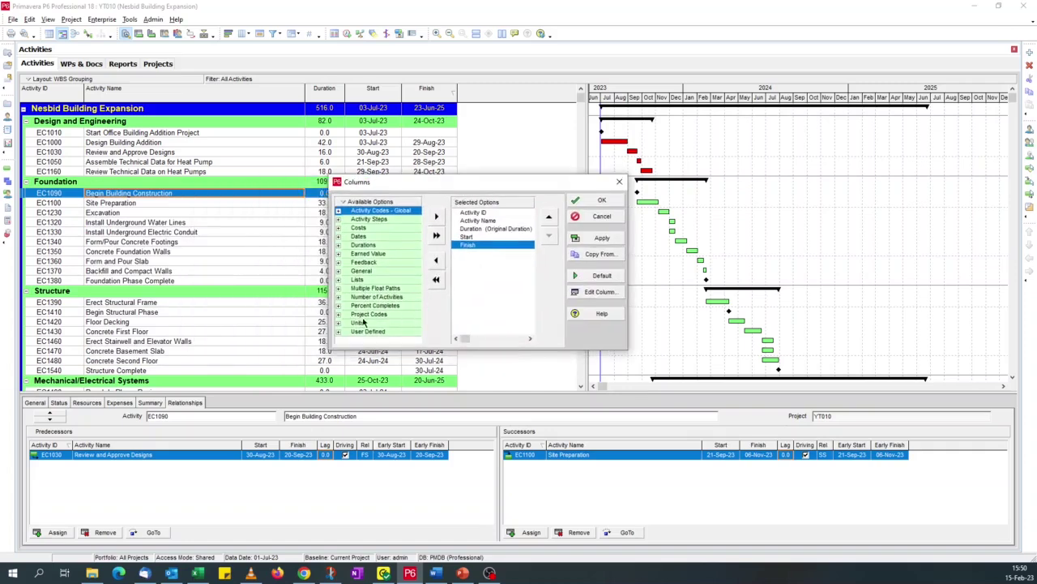
{"action": "left_click", "coordinate": [338, 279]}
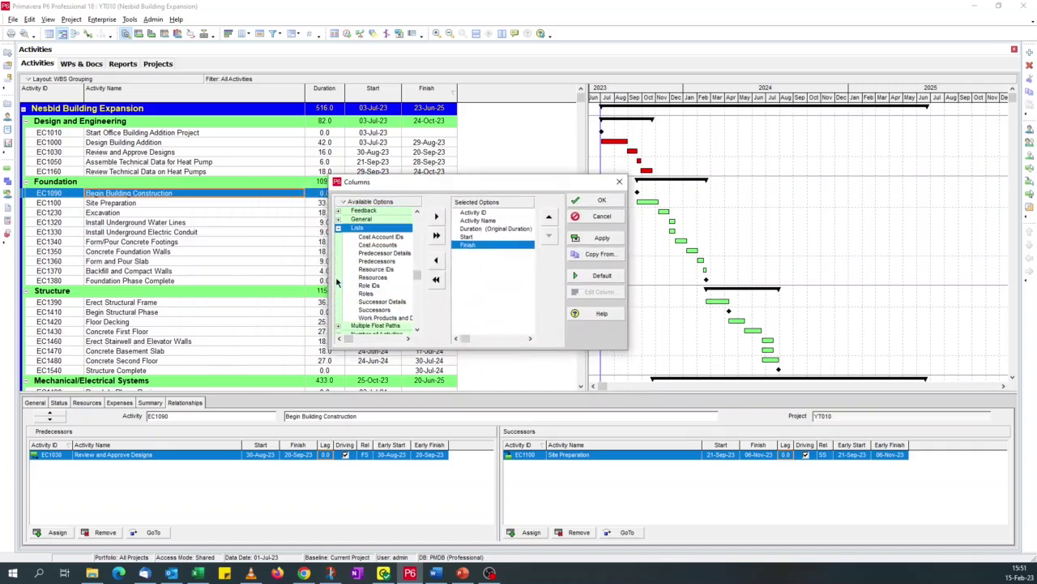
{"action": "double_click", "coordinate": [386, 261]}
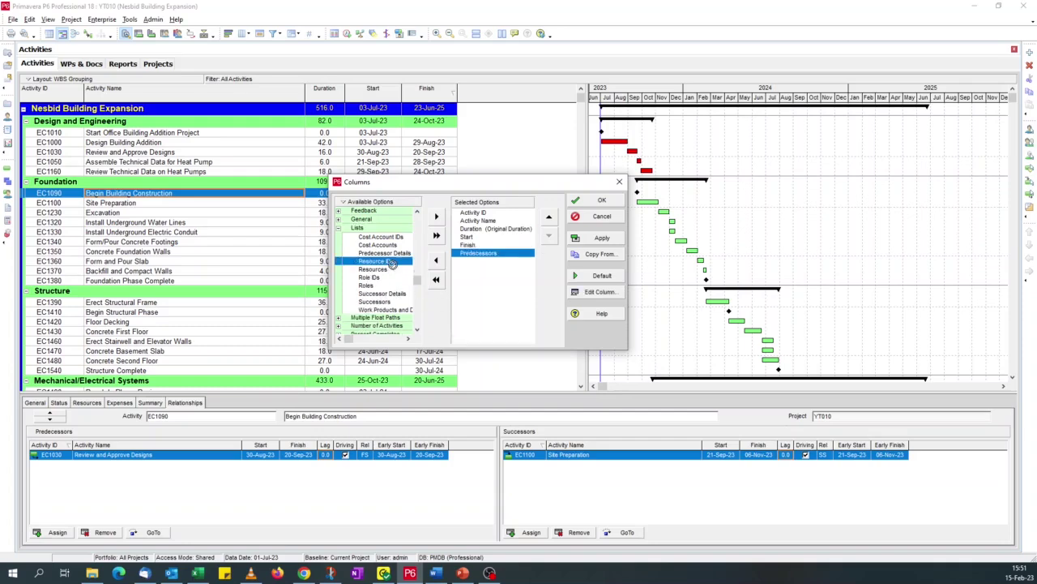
{"action": "double_click", "coordinate": [381, 303]}
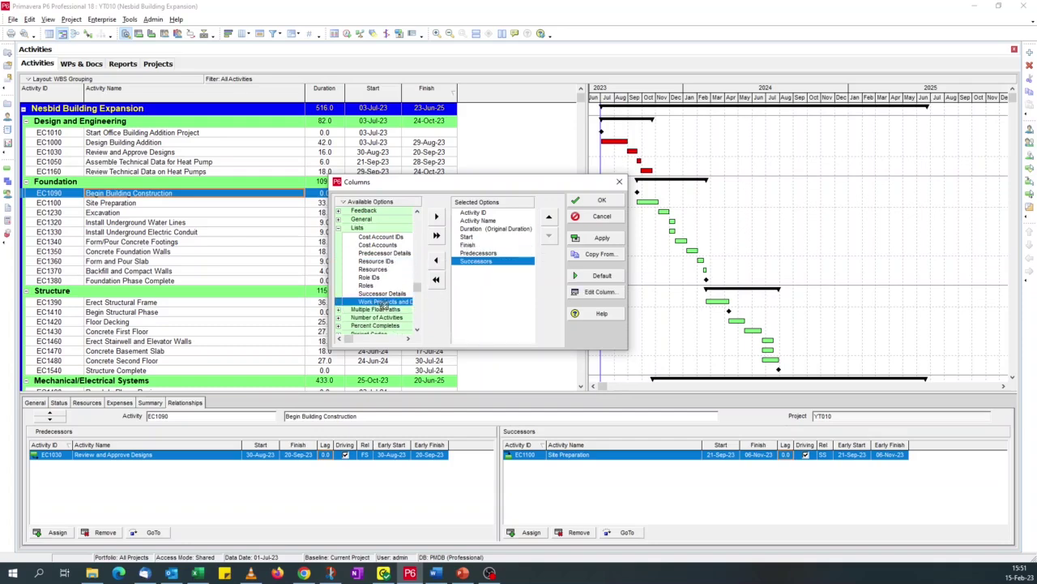
{"action": "left_click", "coordinate": [590, 241]}
{"action": "left_click", "coordinate": [596, 201]}
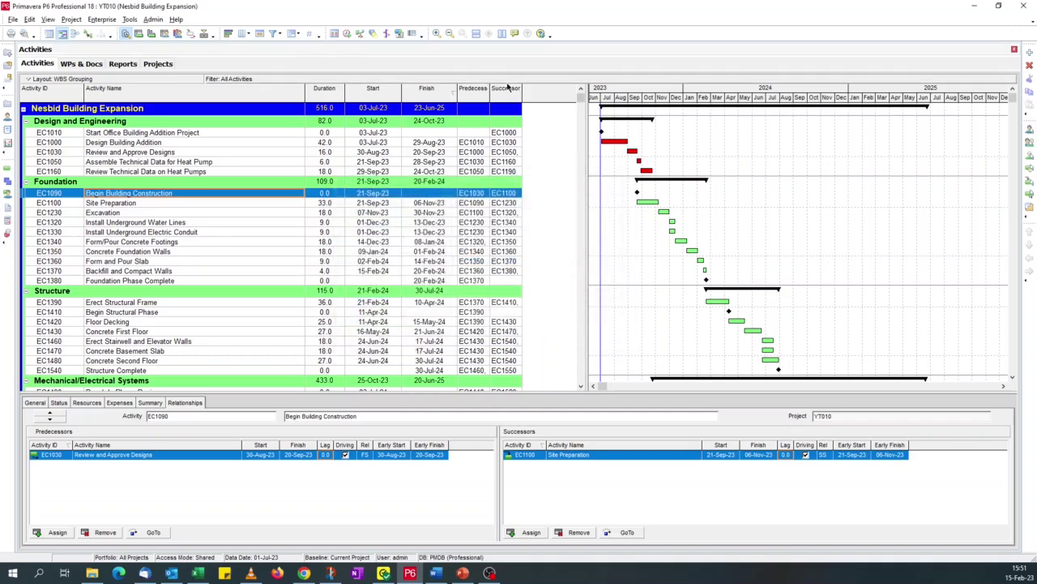
{"action": "left_click_drag", "start_coordinate": [490, 90], "coordinate": [551, 89]}
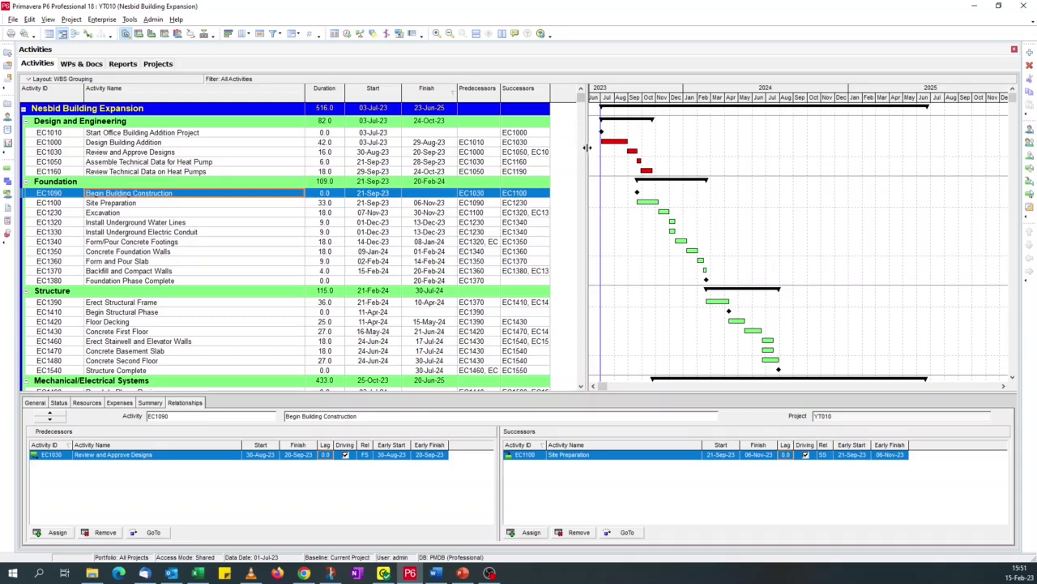
{"action": "left_click_drag", "start_coordinate": [585, 145], "coordinate": [619, 144]}
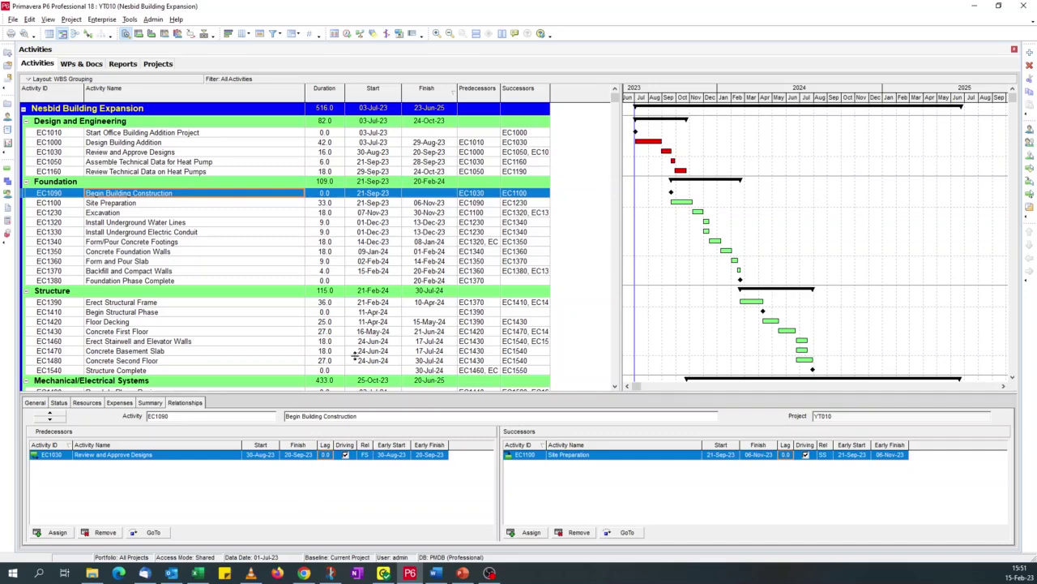
Step: Replace the Predecessors and Successors columns with Predecessor Details and Successor Details in the activity table
{"action": "left_click", "coordinate": [242, 35]}
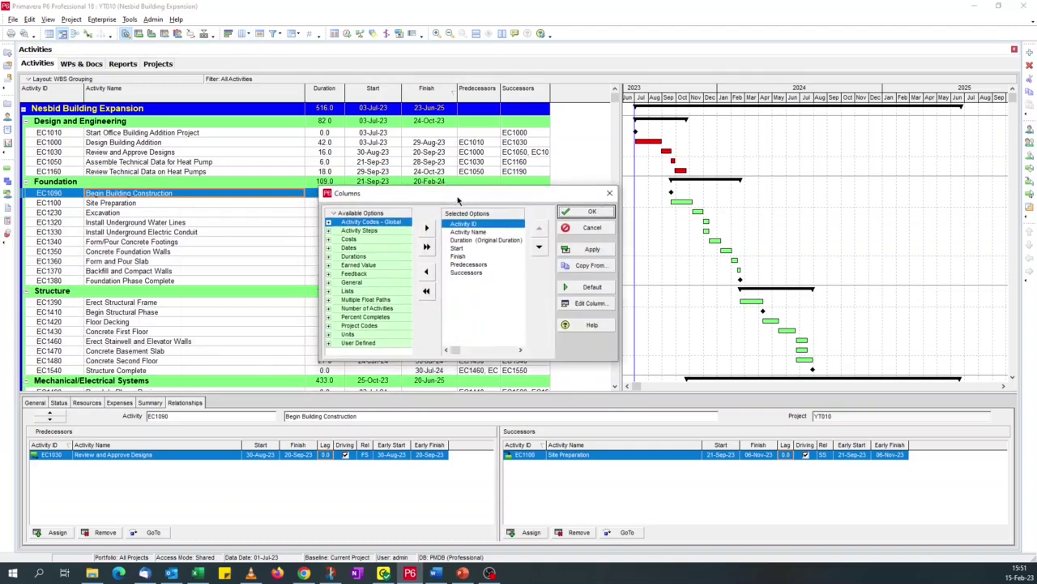
{"action": "left_click", "coordinate": [480, 265]}
{"action": "double_click", "coordinate": [480, 265]}
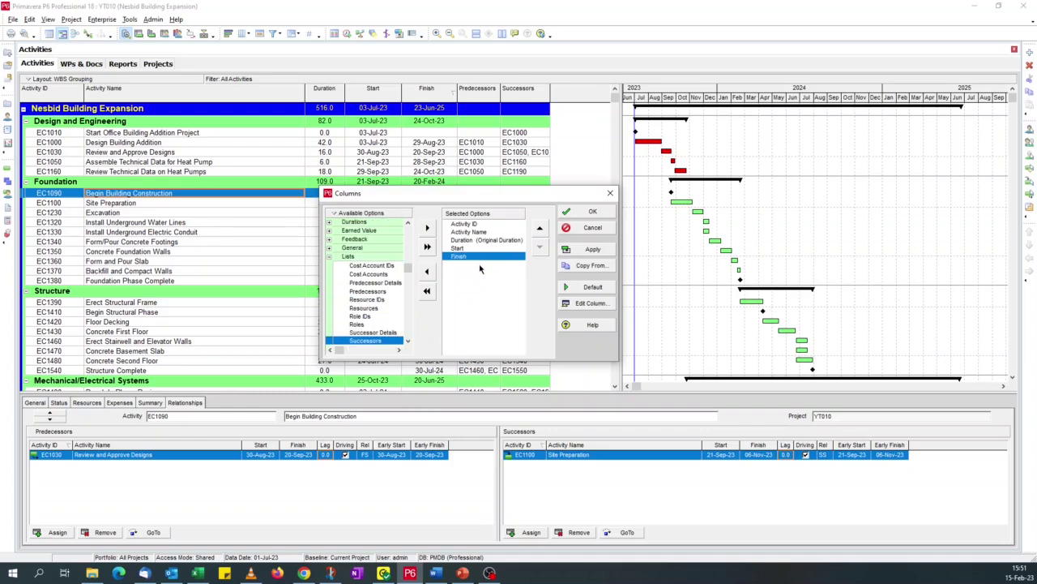
{"action": "double_click", "coordinate": [394, 284]}
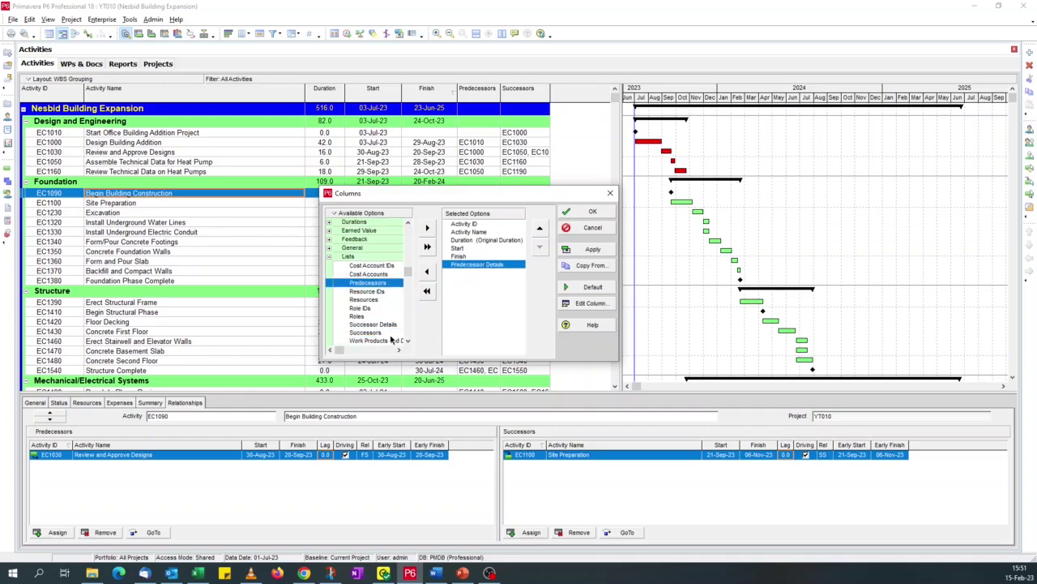
{"action": "double_click", "coordinate": [390, 324]}
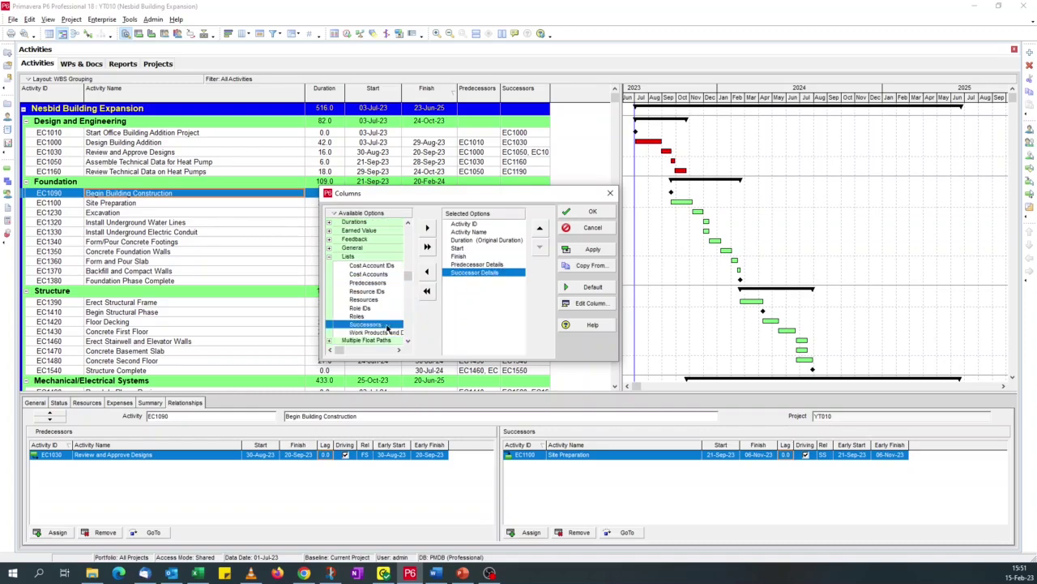
{"action": "left_click", "coordinate": [590, 250]}
{"action": "left_click", "coordinate": [590, 213]}
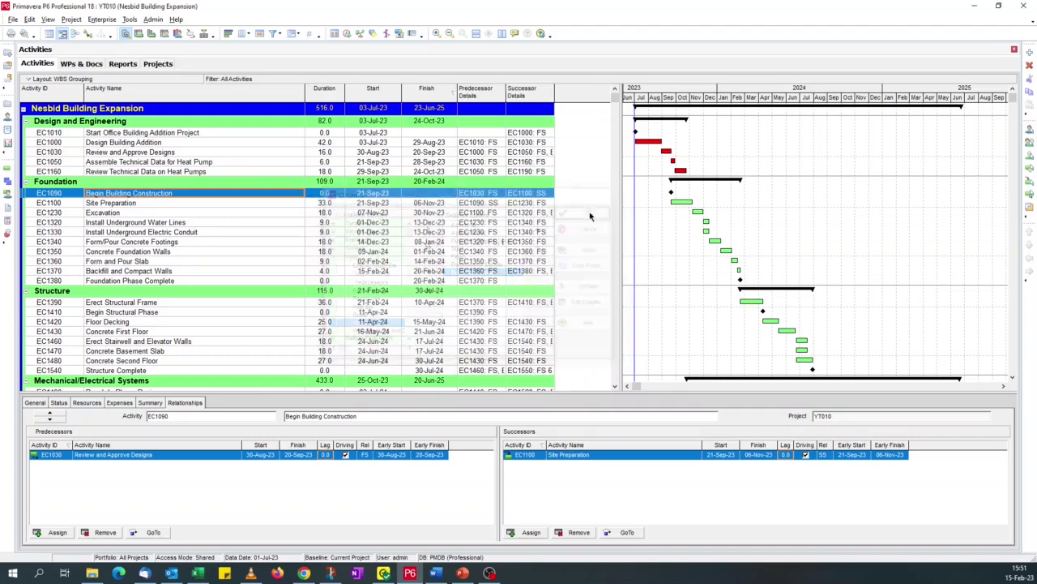
Step: Widen the Predecessor Details and Successor Details columns and the table area so the relationship entries fit
{"action": "left_click_drag", "start_coordinate": [555, 96], "coordinate": [574, 96]}
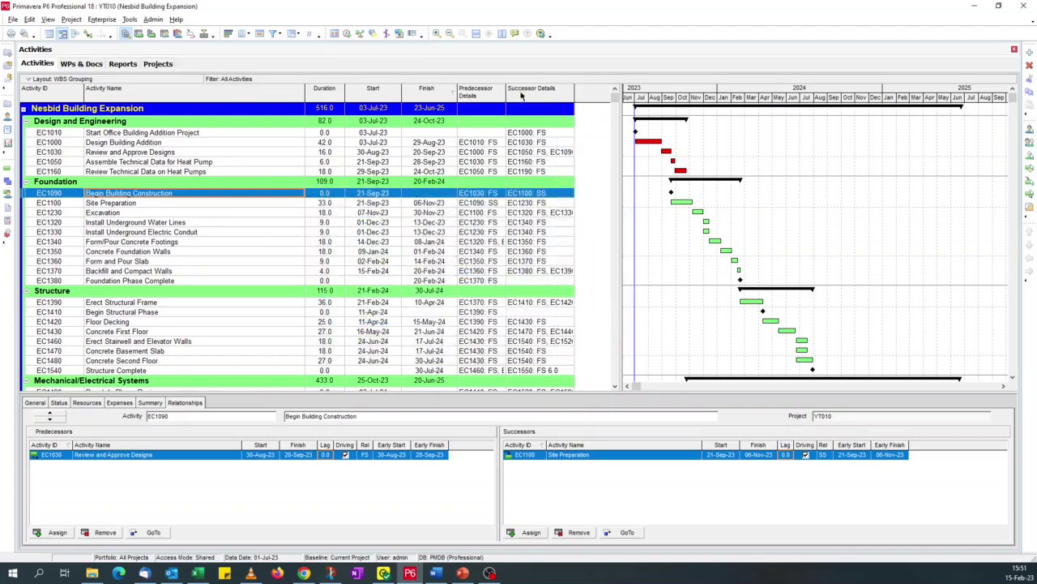
{"action": "left_click_drag", "start_coordinate": [506, 90], "coordinate": [537, 91]}
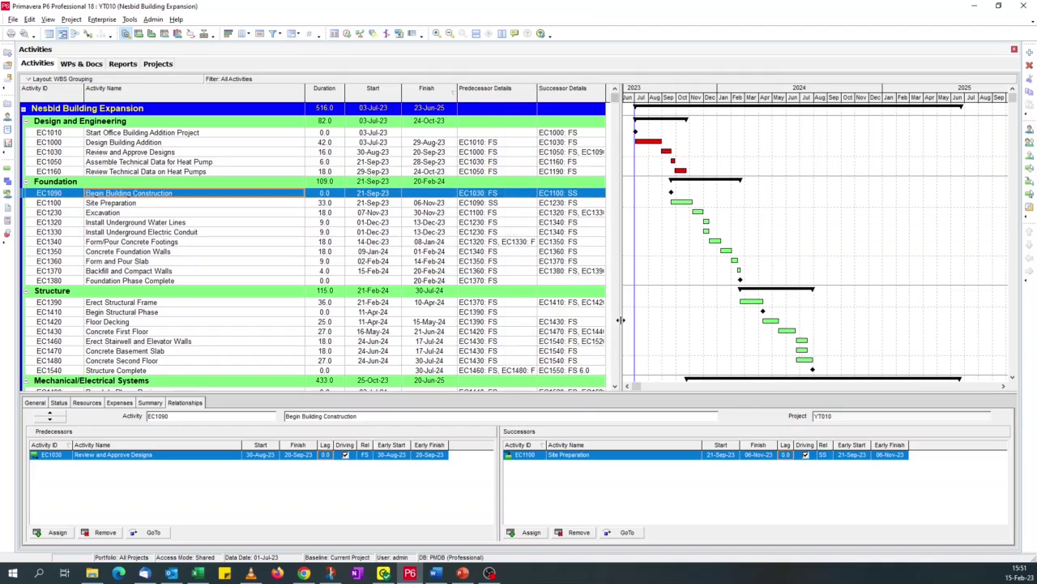
{"action": "left_click_drag", "start_coordinate": [621, 320], "coordinate": [672, 302]}
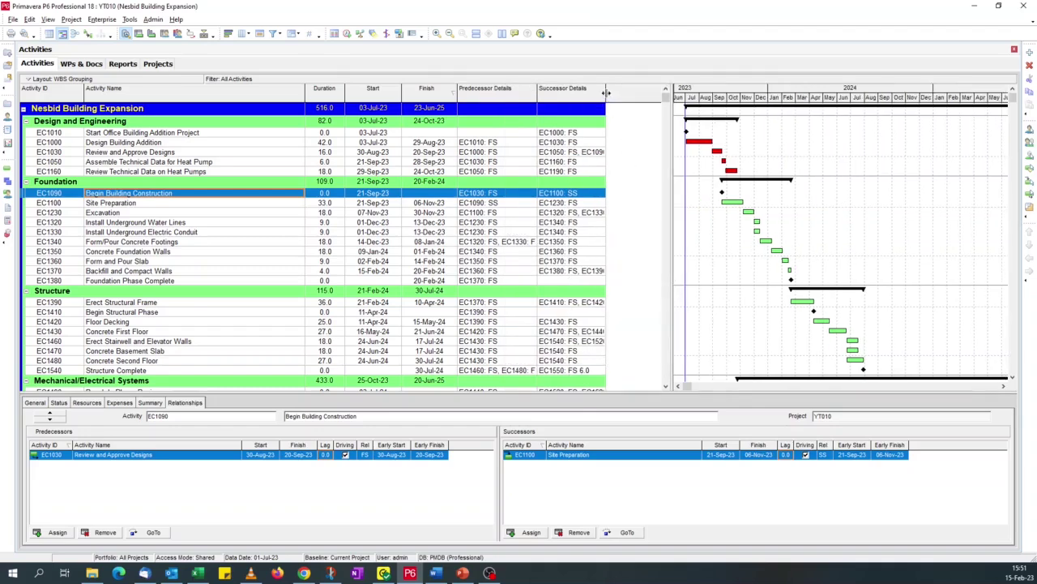
{"action": "left_click_drag", "start_coordinate": [605, 93], "coordinate": [624, 92]}
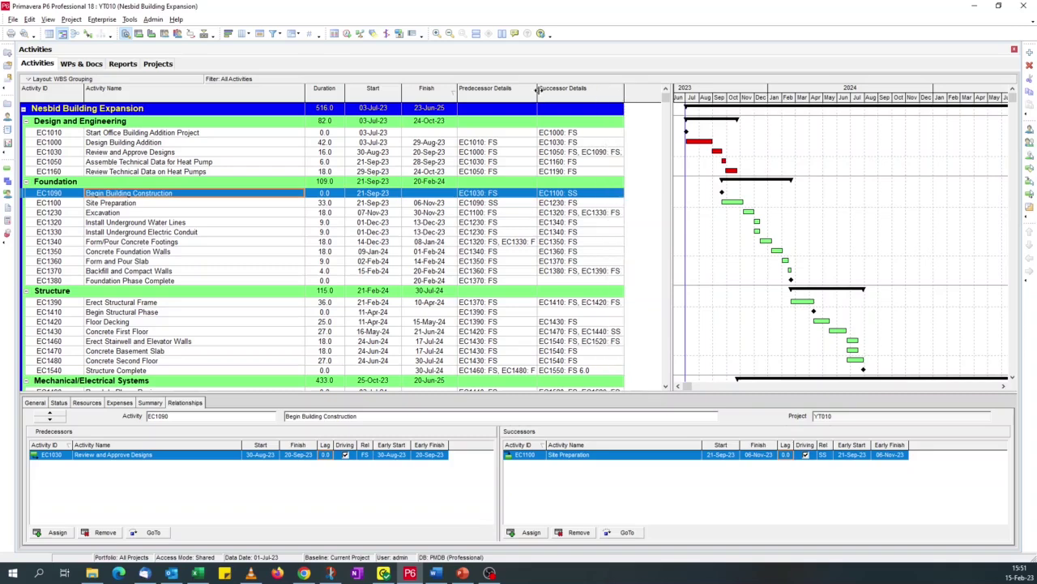
{"action": "left_click_drag", "start_coordinate": [538, 90], "coordinate": [565, 90]}
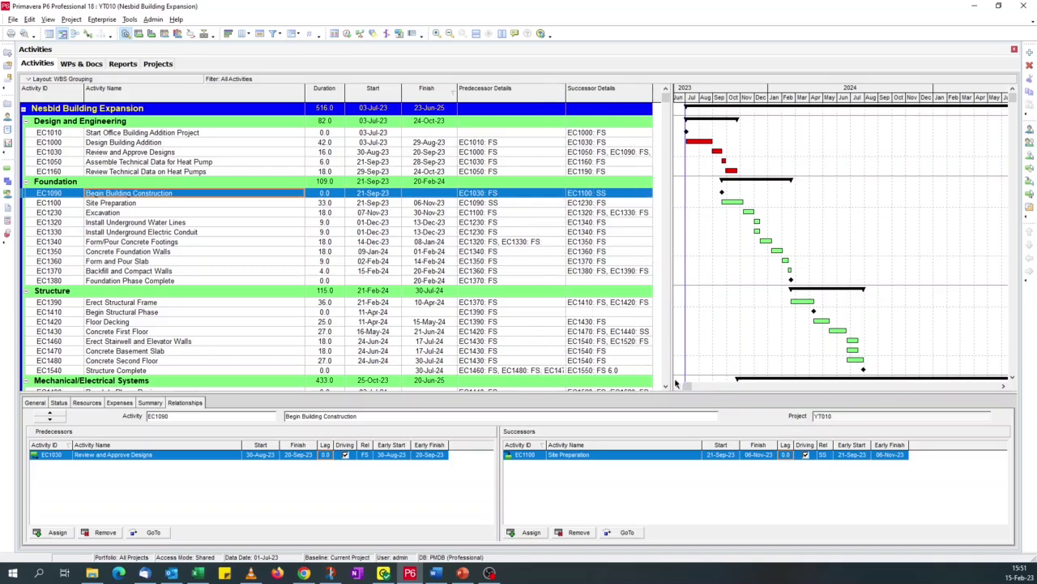
Step: Examine the relationship types and lags of Structure Complete and the activities throughout the rest of the schedule
{"action": "left_click", "coordinate": [598, 371]}
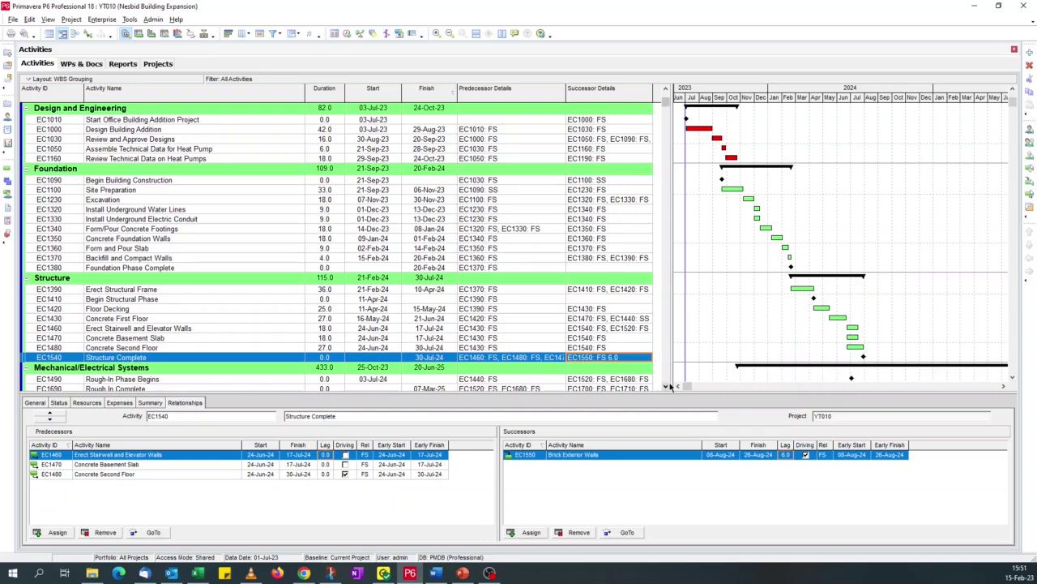
{"action": "scroll", "coordinate": [667, 389], "scroll_direction": "down", "scroll_amount": 4}
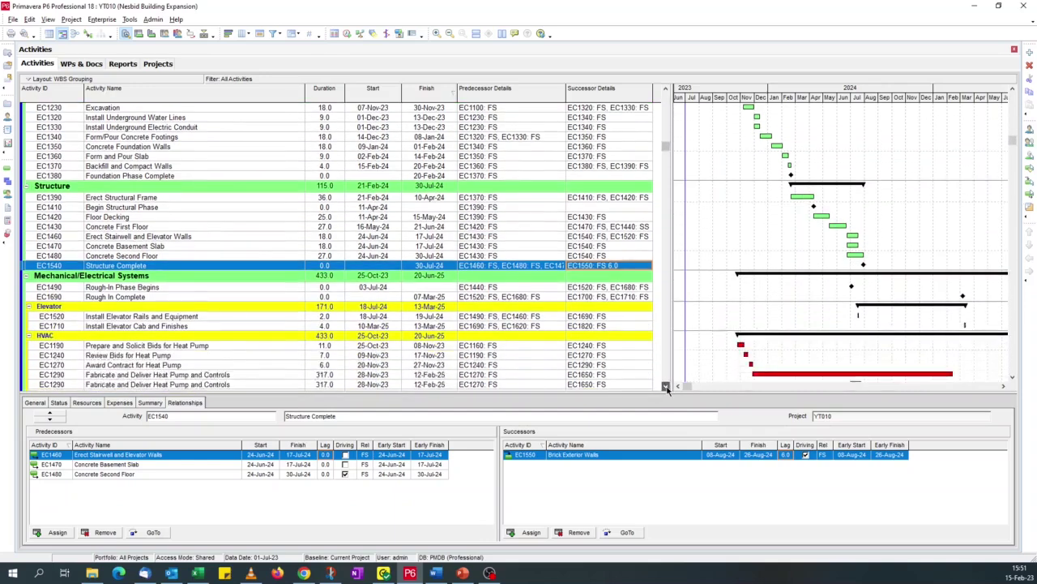
{"action": "scroll", "coordinate": [667, 389], "scroll_direction": "down", "scroll_amount": 7}
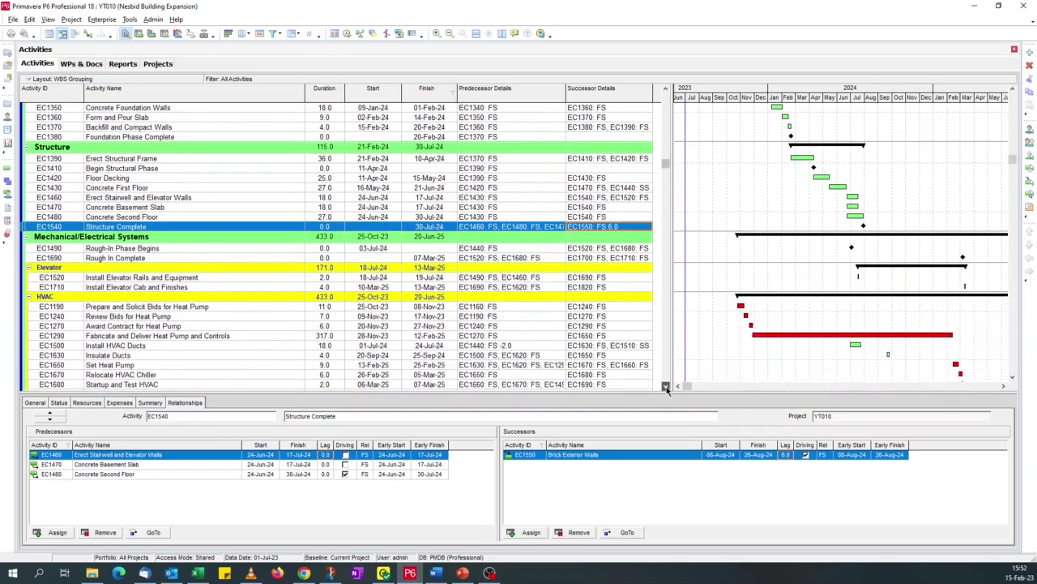
{"action": "scroll", "coordinate": [667, 389], "scroll_direction": "down", "scroll_amount": 15}
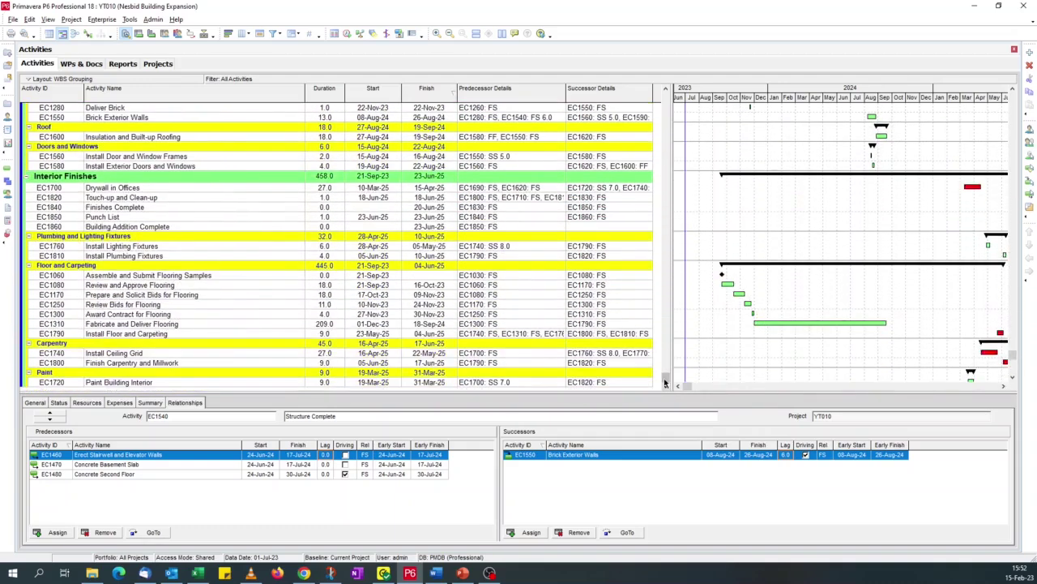
{"action": "scroll", "coordinate": [675, 247], "scroll_direction": "up", "scroll_amount": 4}
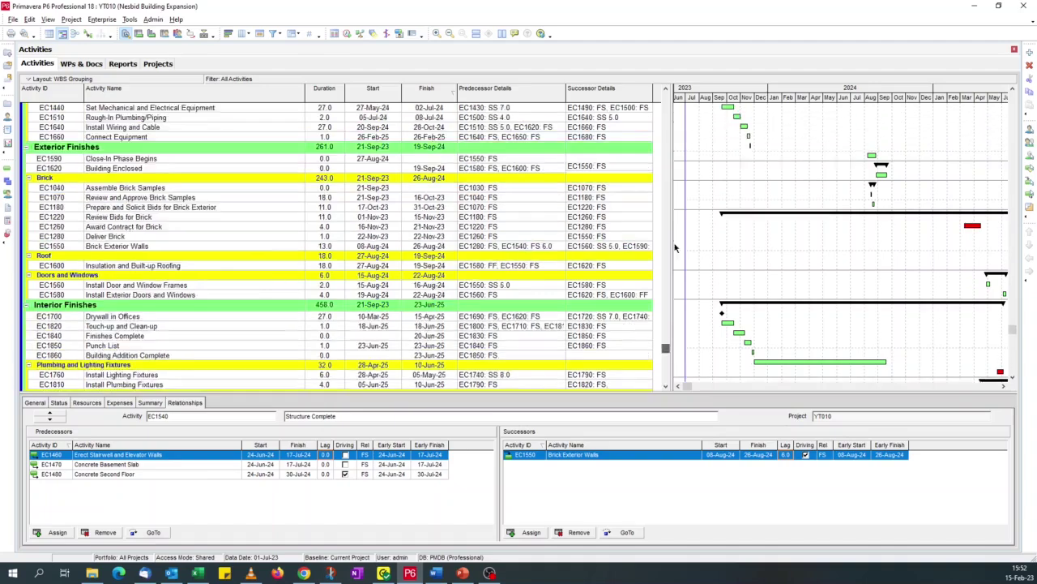
{"action": "scroll", "coordinate": [675, 247], "scroll_direction": "up", "scroll_amount": 11}
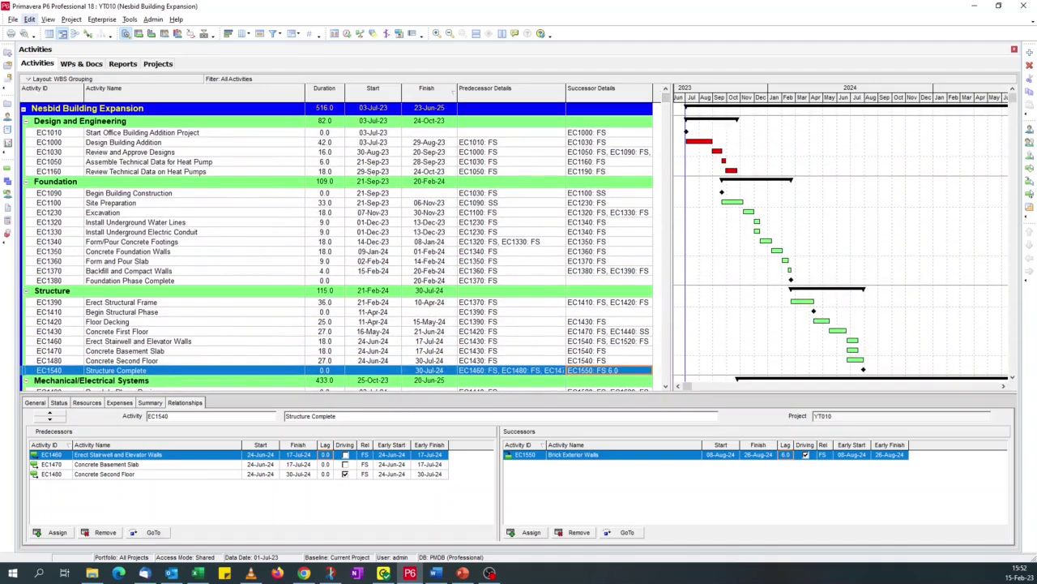
Step: Create a new activity filter and name it "Predecessor with Lag"
{"action": "left_click", "coordinate": [273, 36]}
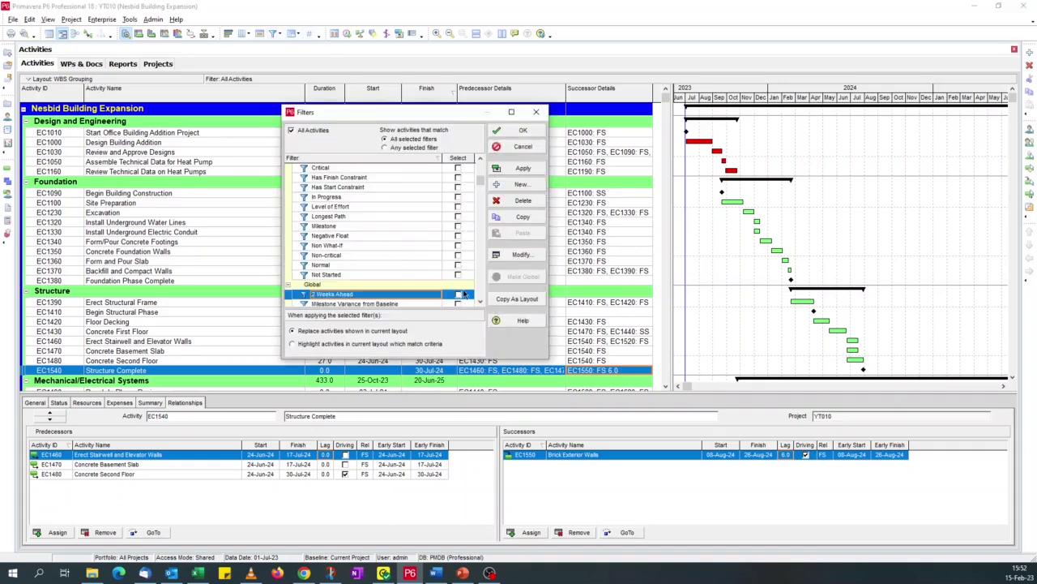
{"action": "left_click", "coordinate": [481, 305]}
{"action": "left_click", "coordinate": [480, 305]}
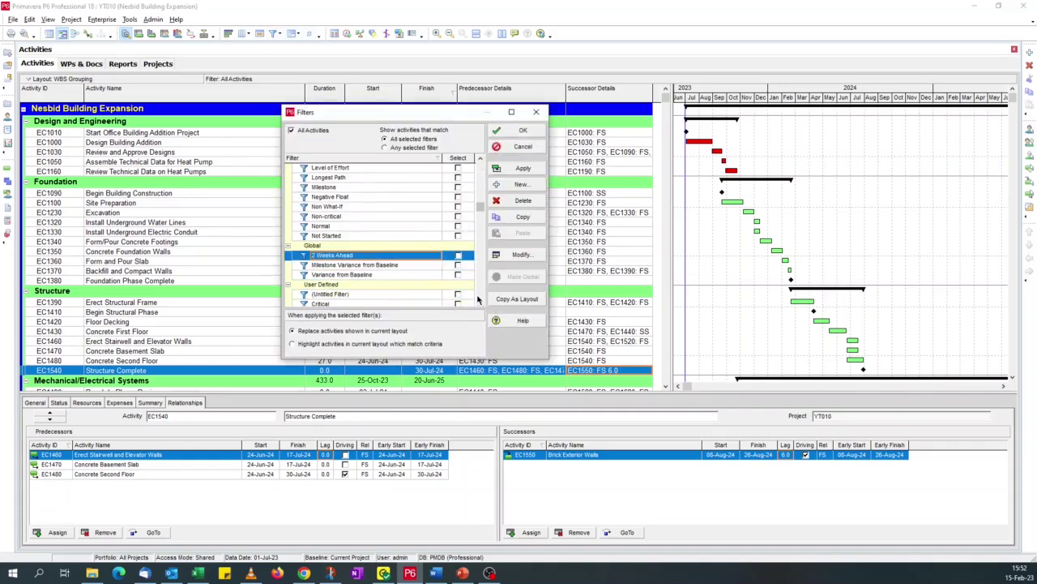
{"action": "left_click", "coordinate": [522, 185]}
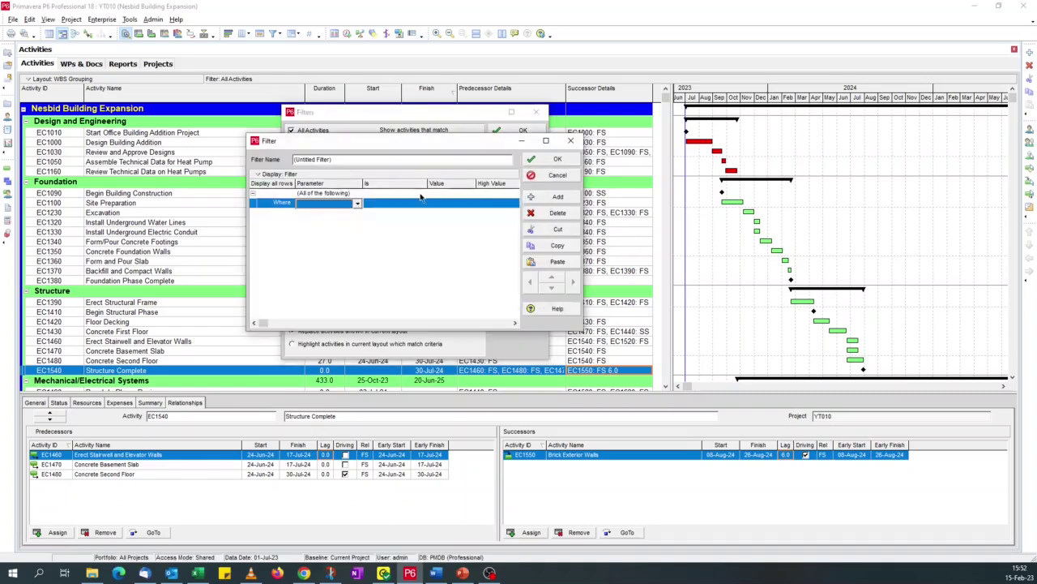
{"action": "left_click", "coordinate": [344, 159]}
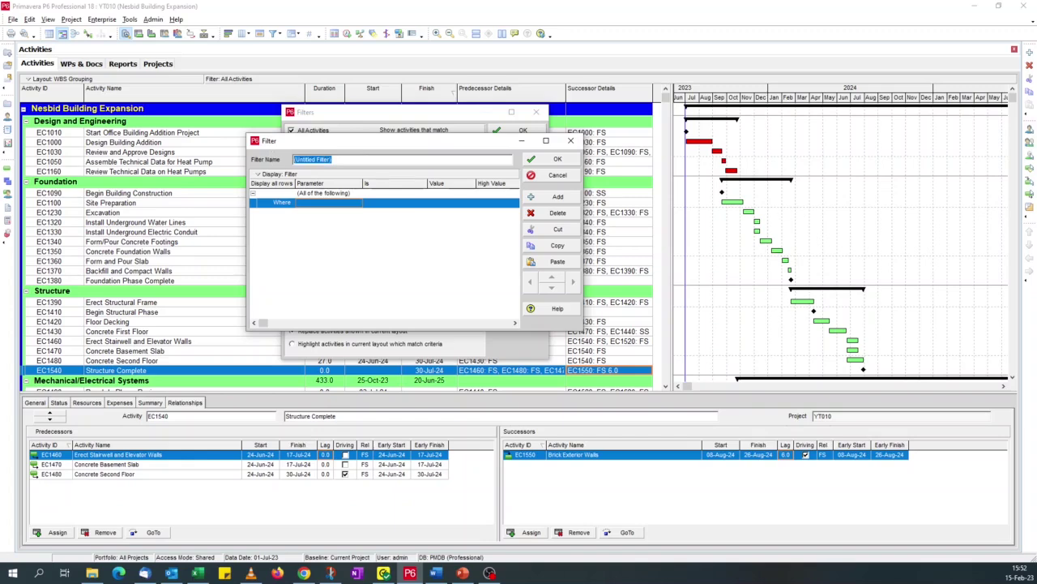
{"action": "type", "text": "Predecessor with Lag"}
Step: Set the new filter's criterion parameter to Predecessor Details and save the filter
{"action": "left_click", "coordinate": [324, 207]}
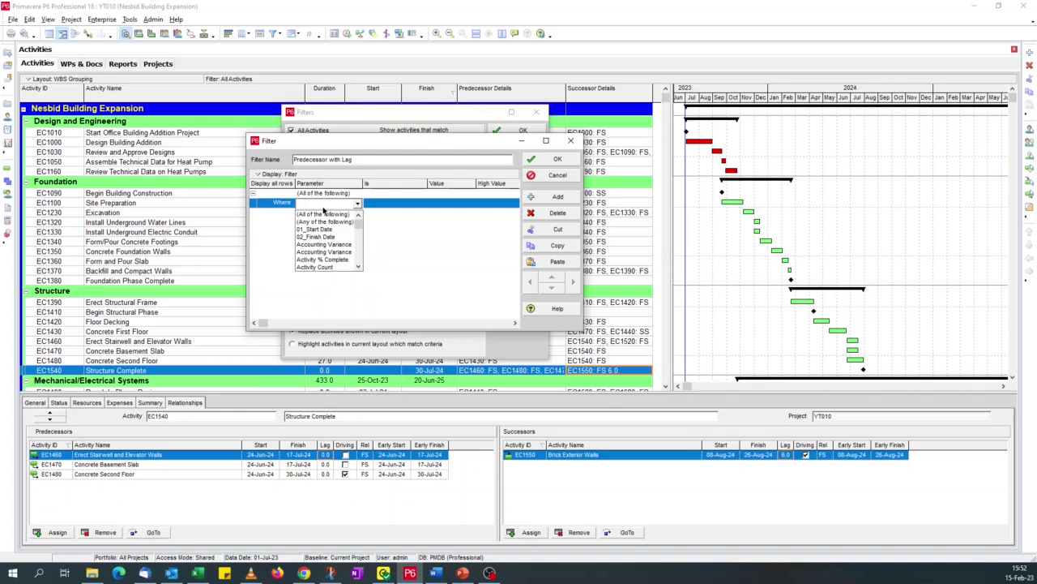
{"action": "type", "text": "pred"}
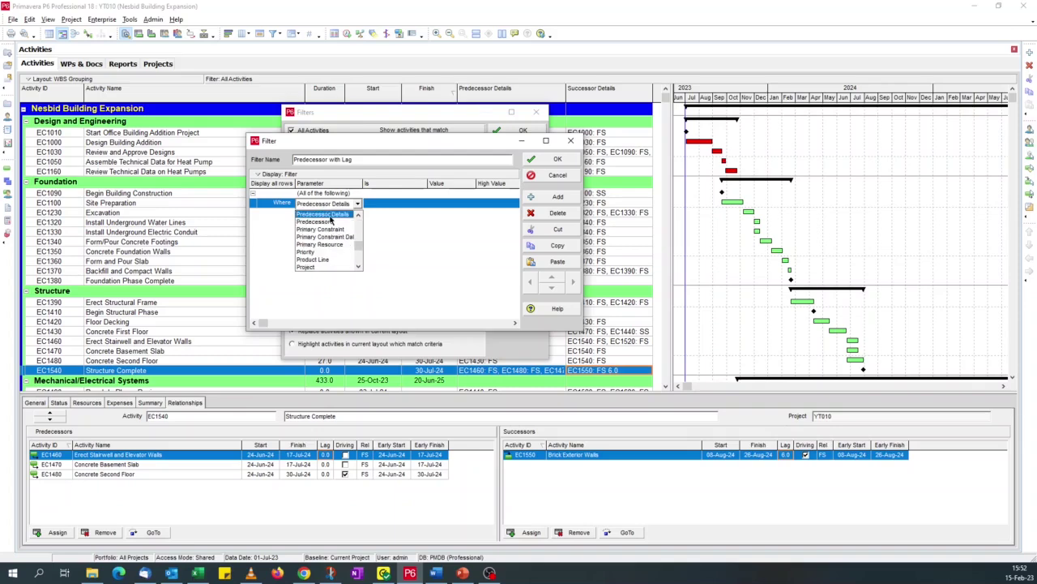
{"action": "left_click", "coordinate": [330, 216]}
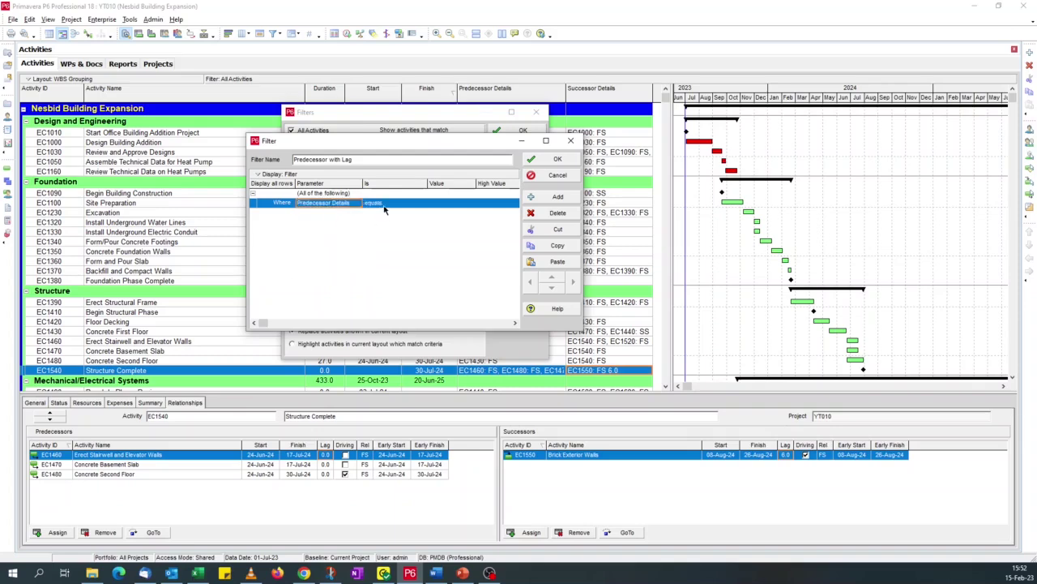
{"action": "left_click", "coordinate": [384, 205]}
{"action": "left_click_drag", "start_coordinate": [476, 149], "coordinate": [458, 149]}
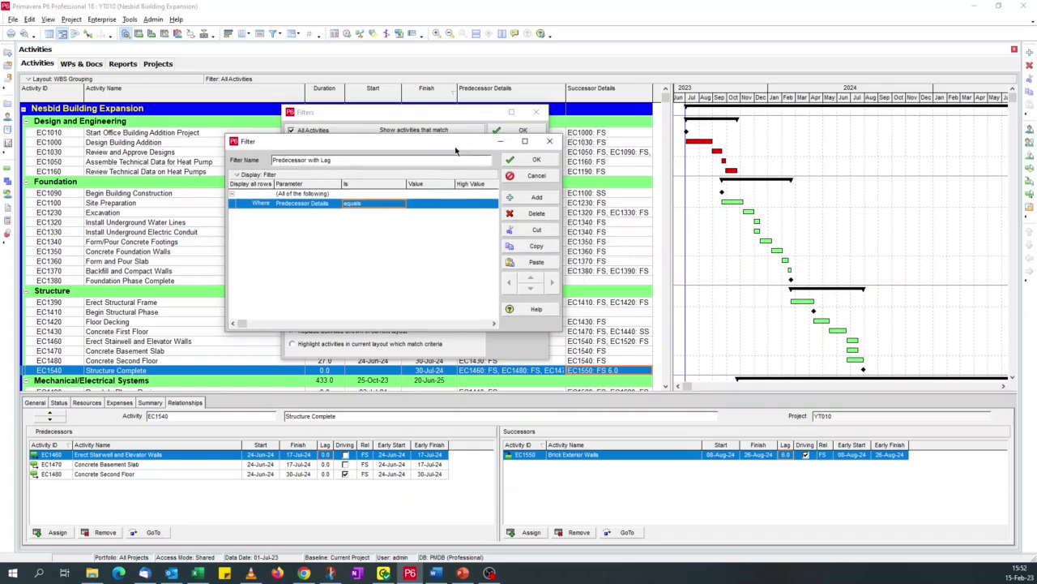
{"action": "left_click", "coordinate": [535, 159]}
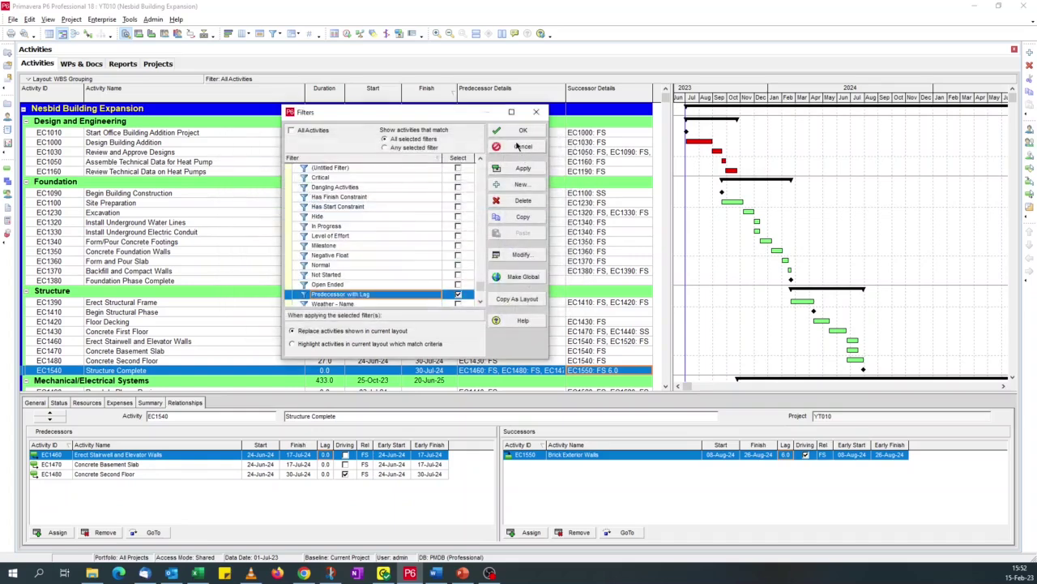
Step: Apply the Predecessor with Lag filter, then deselect it to return to all activities
{"action": "left_click", "coordinate": [521, 130]}
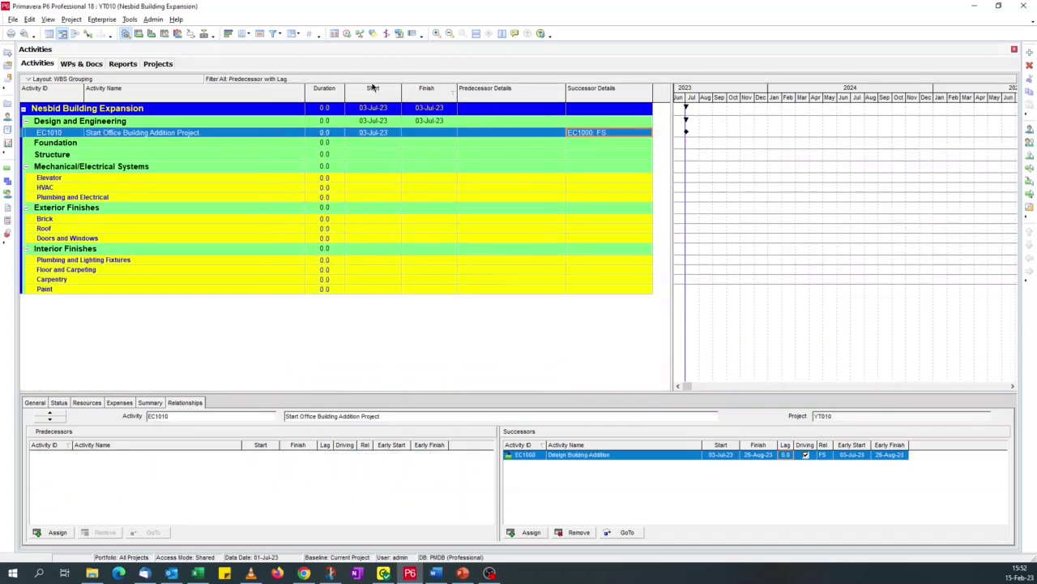
{"action": "left_click", "coordinate": [273, 33]}
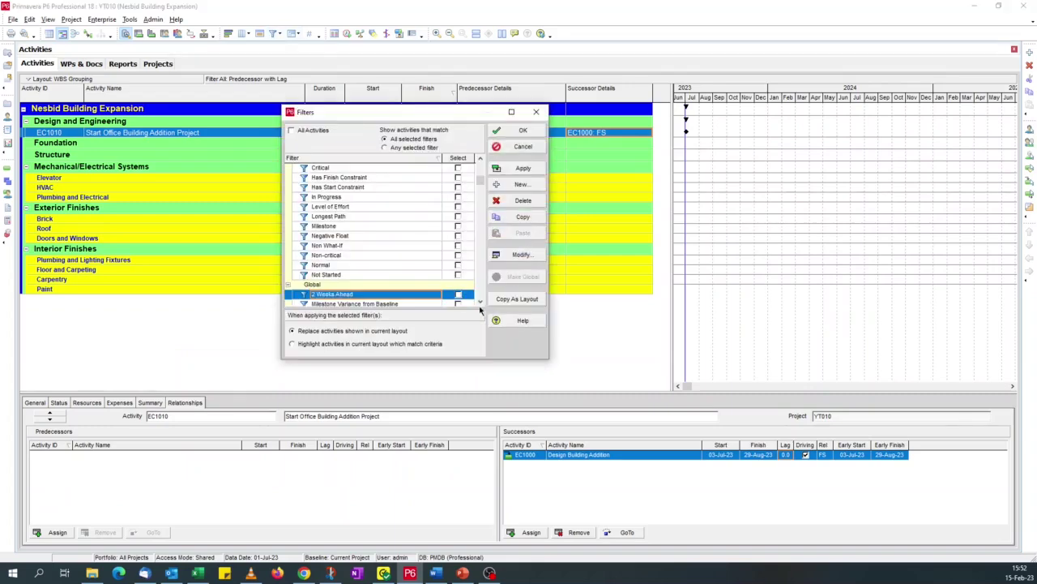
{"action": "left_click", "coordinate": [481, 301]}
{"action": "left_click", "coordinate": [481, 301]}
{"action": "scroll", "coordinate": [481, 302], "scroll_direction": "down", "scroll_amount": 6}
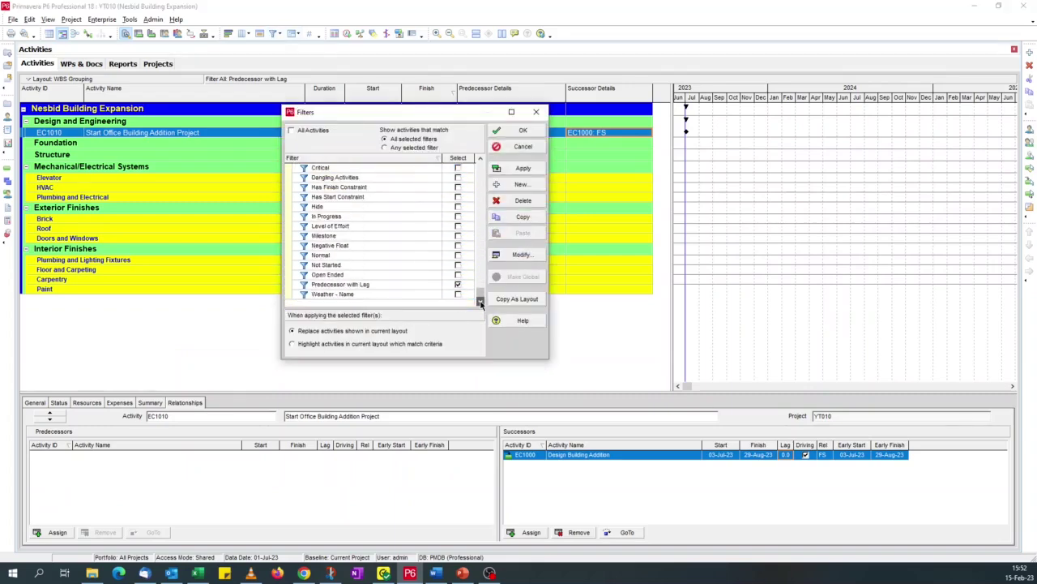
{"action": "left_click", "coordinate": [459, 284]}
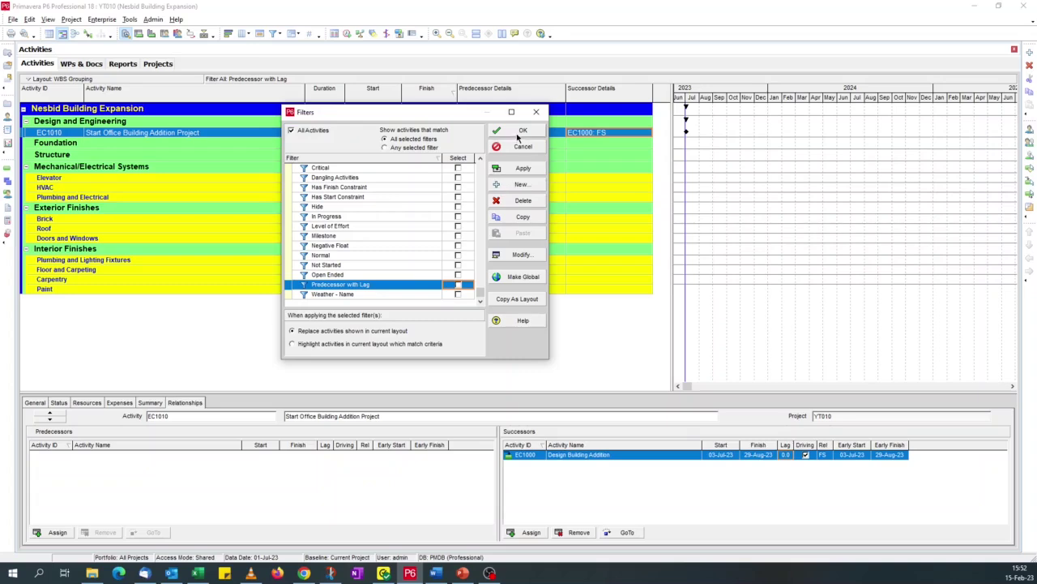
{"action": "left_click", "coordinate": [517, 135]}
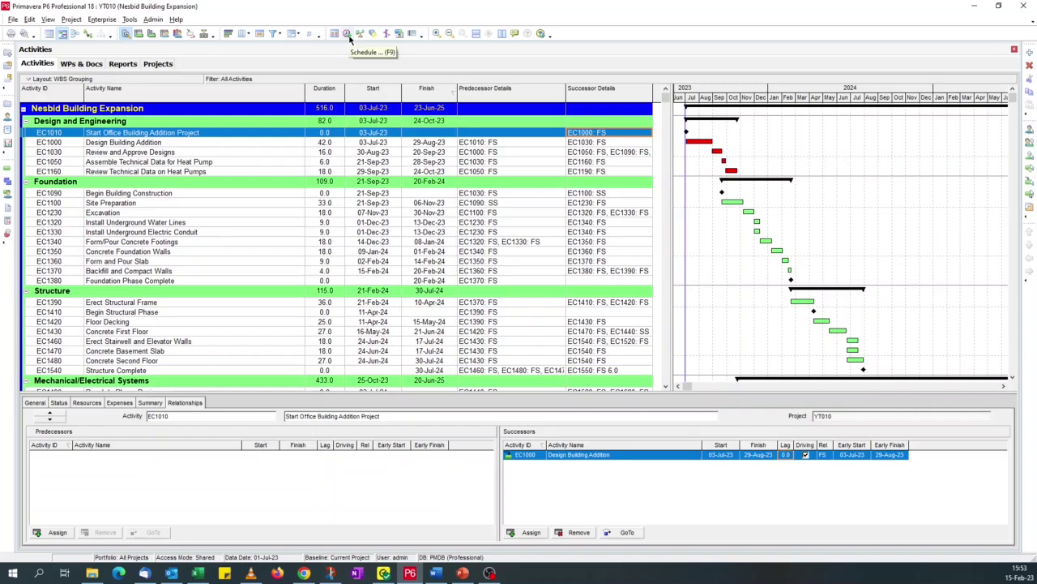
Step: Modify the Predecessor with Lag filter so its criterion reads Predecessor Details contains "S 0"
{"action": "left_click", "coordinate": [272, 34]}
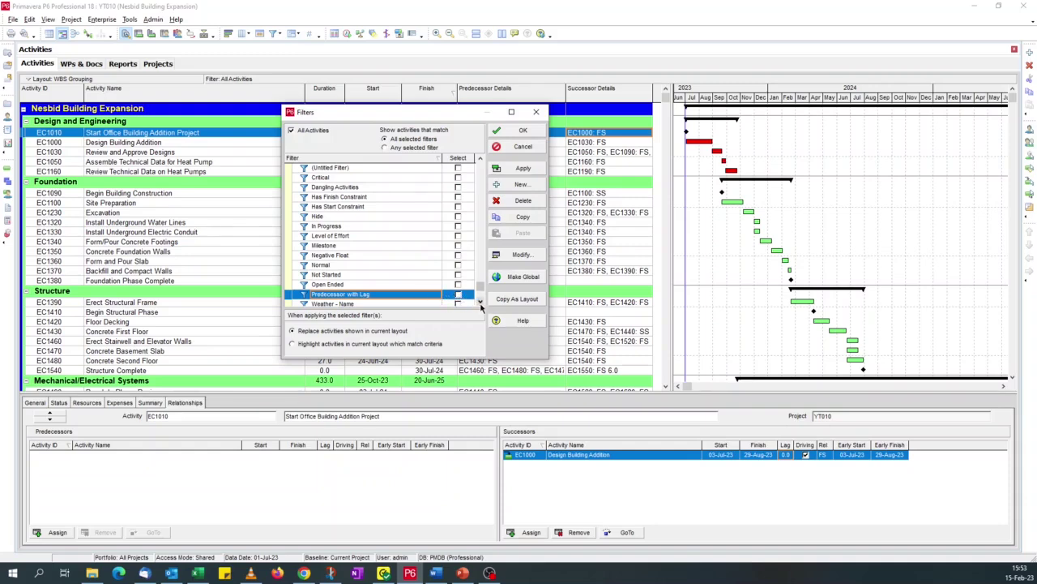
{"action": "scroll", "coordinate": [478, 300], "scroll_direction": "up", "scroll_amount": 2}
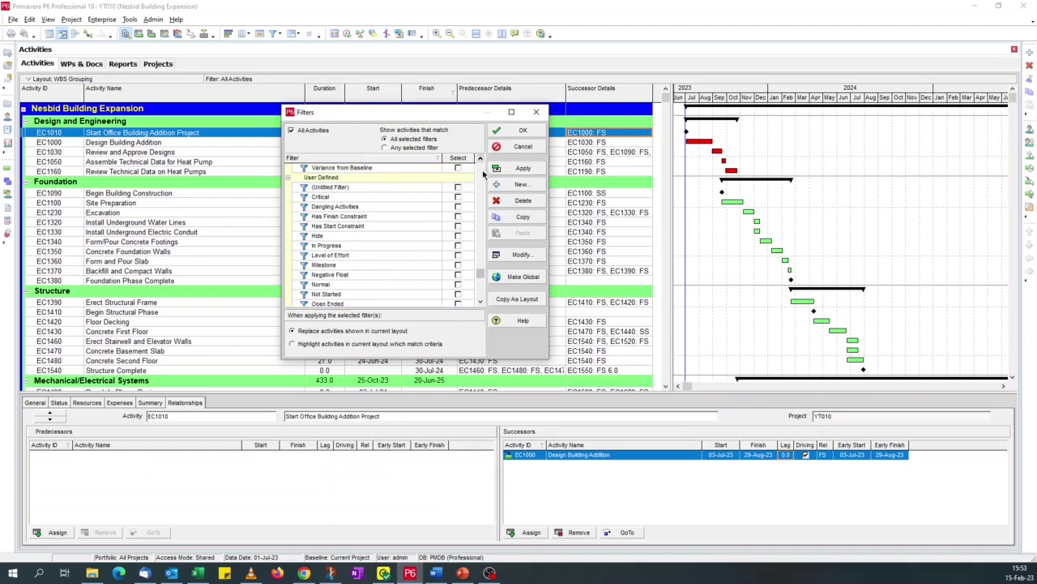
{"action": "scroll", "coordinate": [478, 300], "scroll_direction": "down", "scroll_amount": 3}
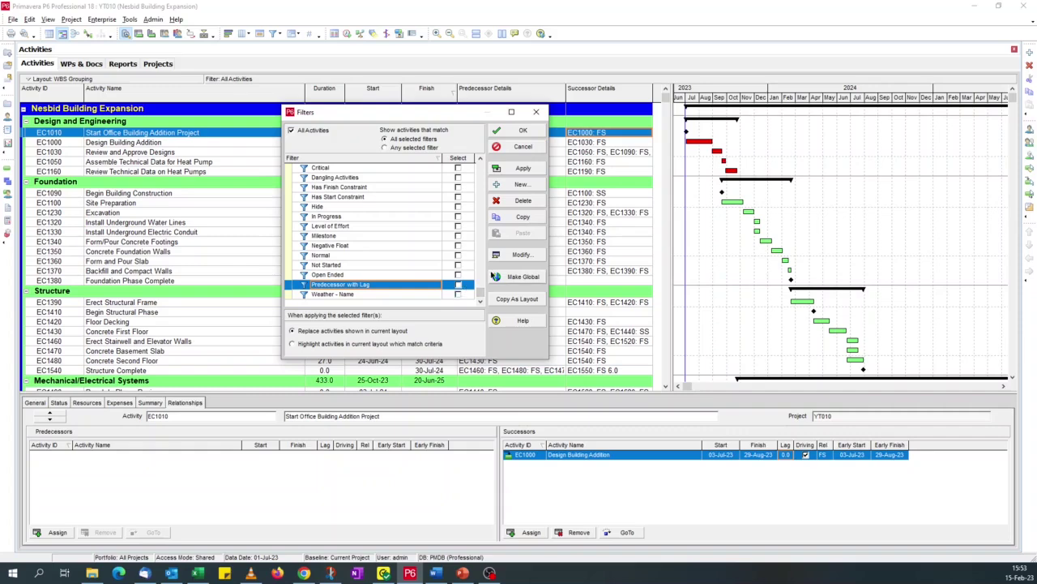
{"action": "left_click", "coordinate": [502, 259]}
{"action": "left_click", "coordinate": [409, 205]}
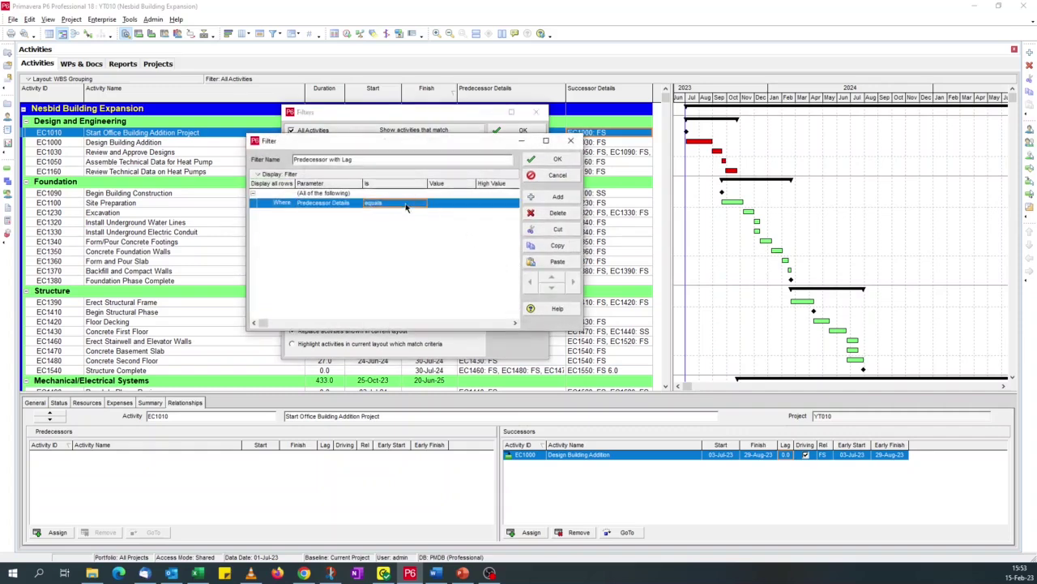
{"action": "left_click", "coordinate": [411, 209]}
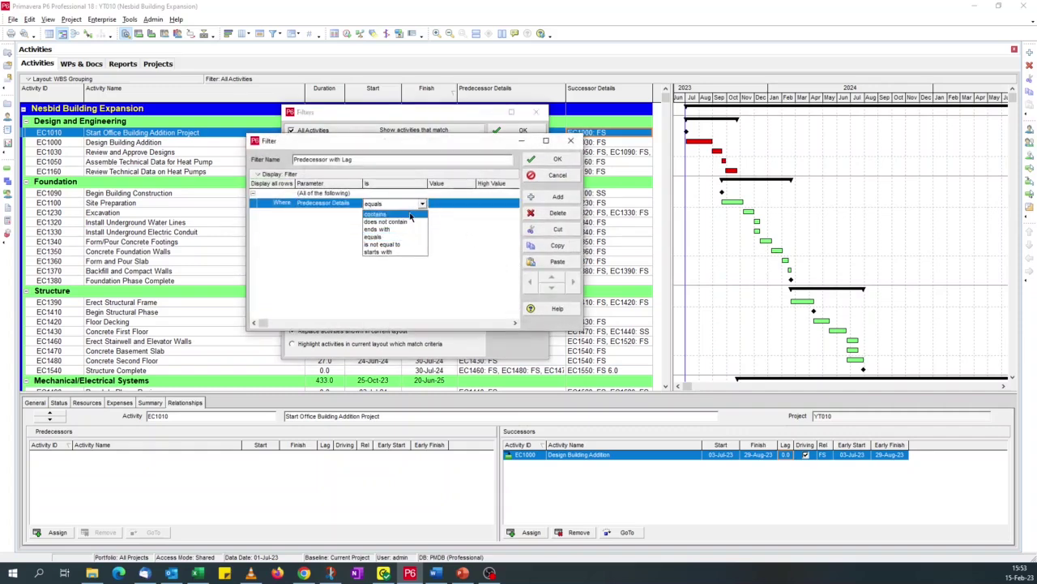
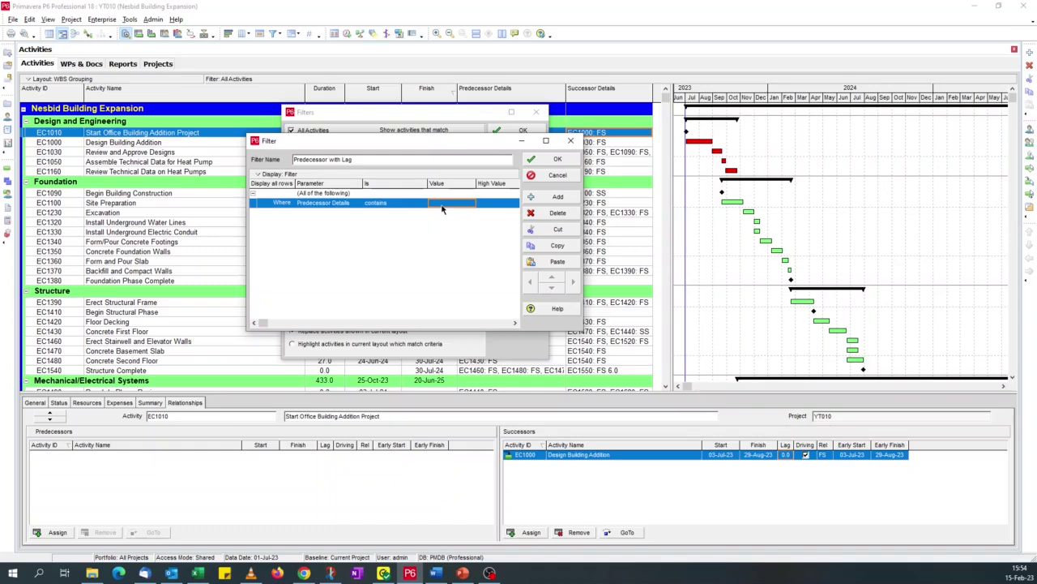
{"action": "left_click", "coordinate": [441, 205]}
{"action": "type", "text": "S 0"}
Step: Duplicate the "S 0" criterion and set the copy's value to "S 1"
{"action": "left_click", "coordinate": [342, 204]}
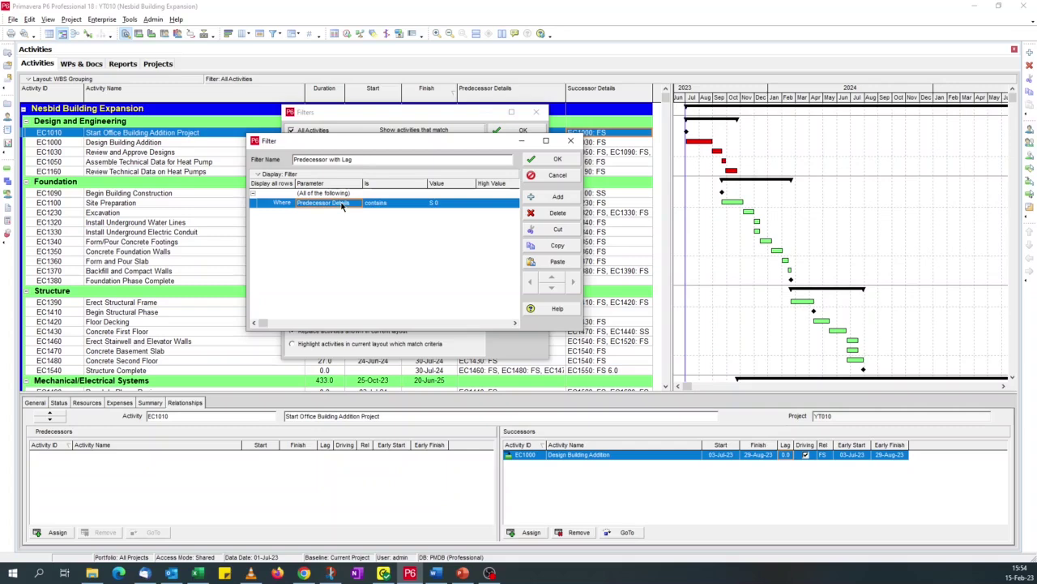
{"action": "left_click", "coordinate": [555, 244]}
{"action": "left_click", "coordinate": [556, 262]}
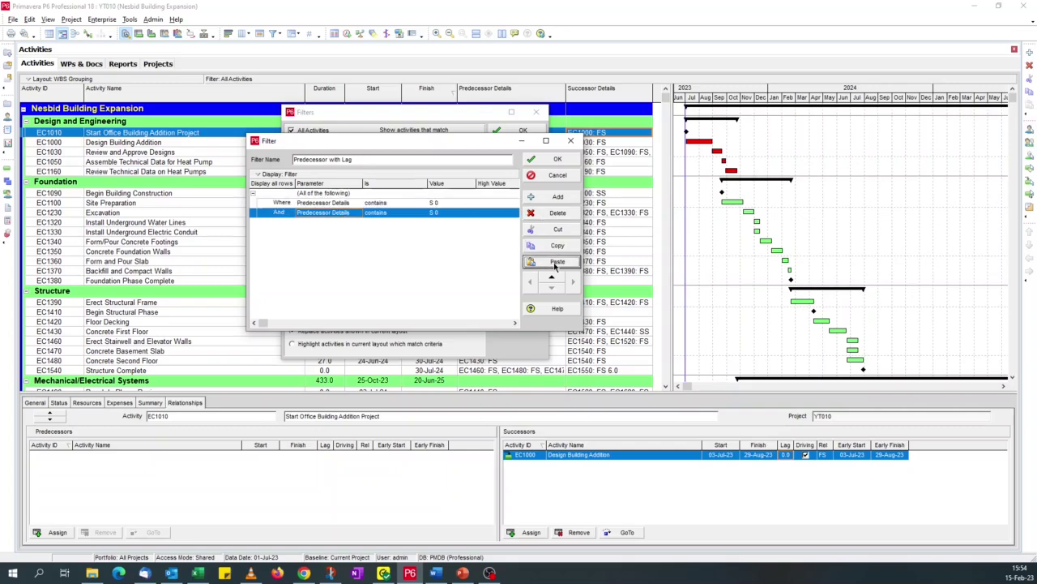
{"action": "left_click", "coordinate": [437, 213]}
{"action": "left_click", "coordinate": [454, 215]}
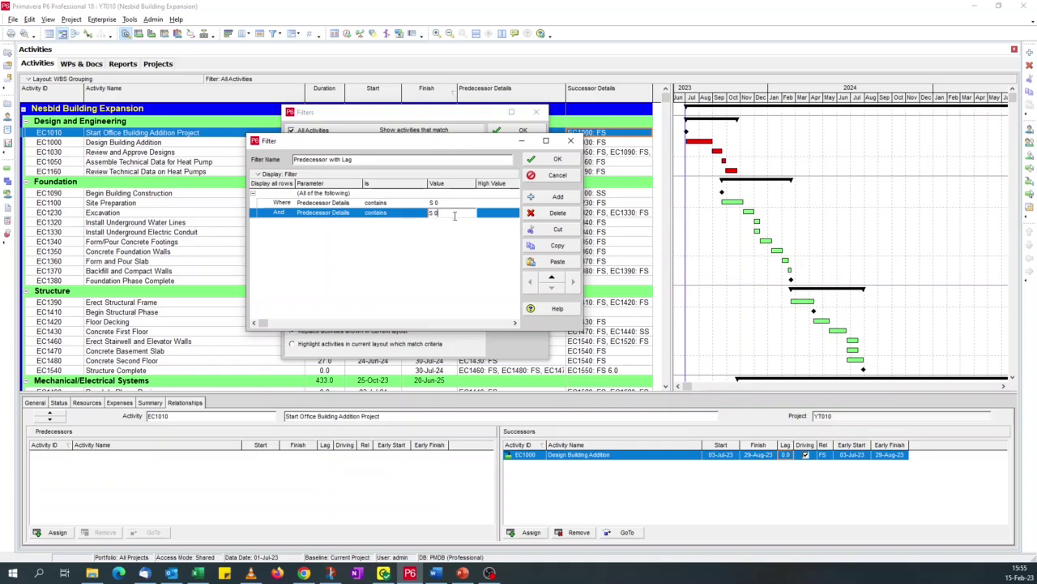
{"action": "type", "text": "1"}
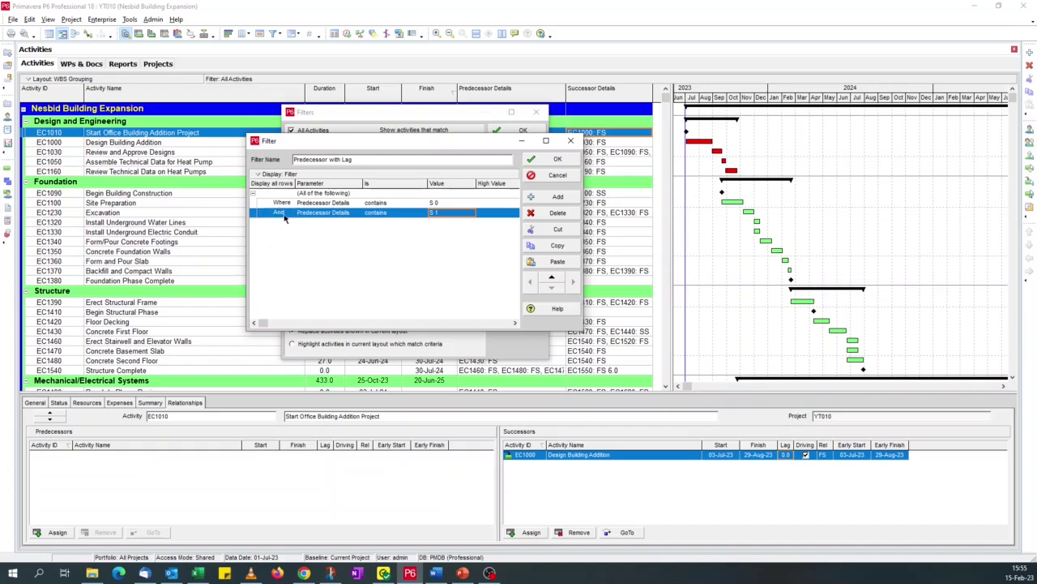
Step: Change the filter's matching rule to (Any of the following)
{"action": "left_click", "coordinate": [325, 195]}
{"action": "left_click", "coordinate": [325, 194]}
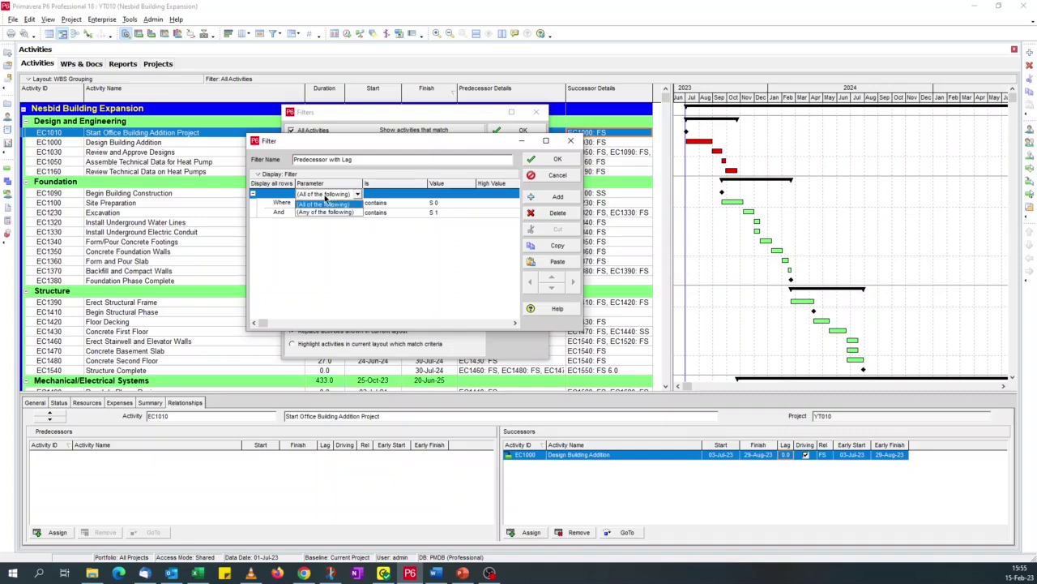
{"action": "left_click", "coordinate": [325, 212]}
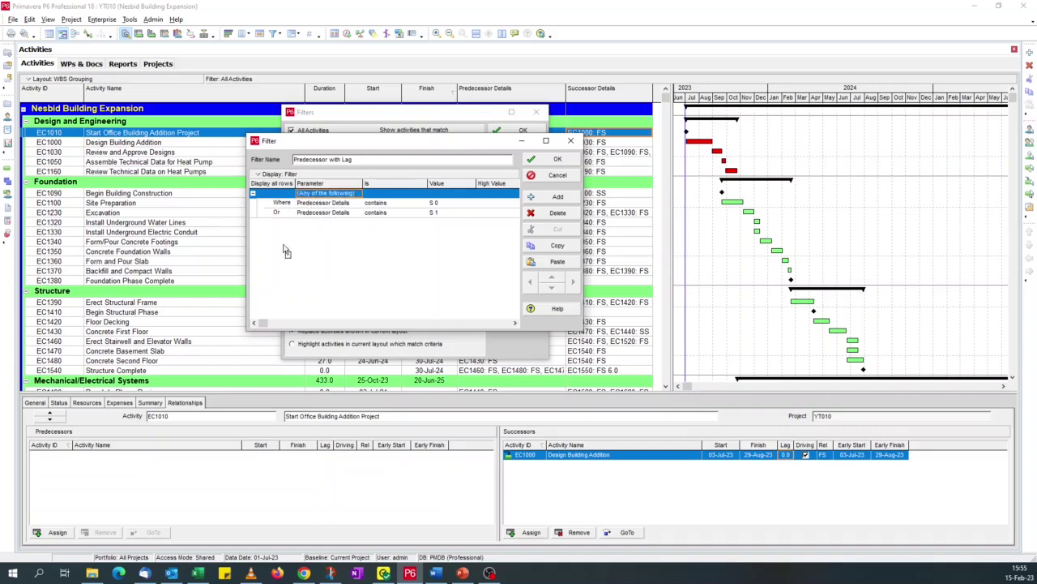
Step: Add a third Predecessor Details contains criterion with the value "S 2"
{"action": "left_click", "coordinate": [438, 214]}
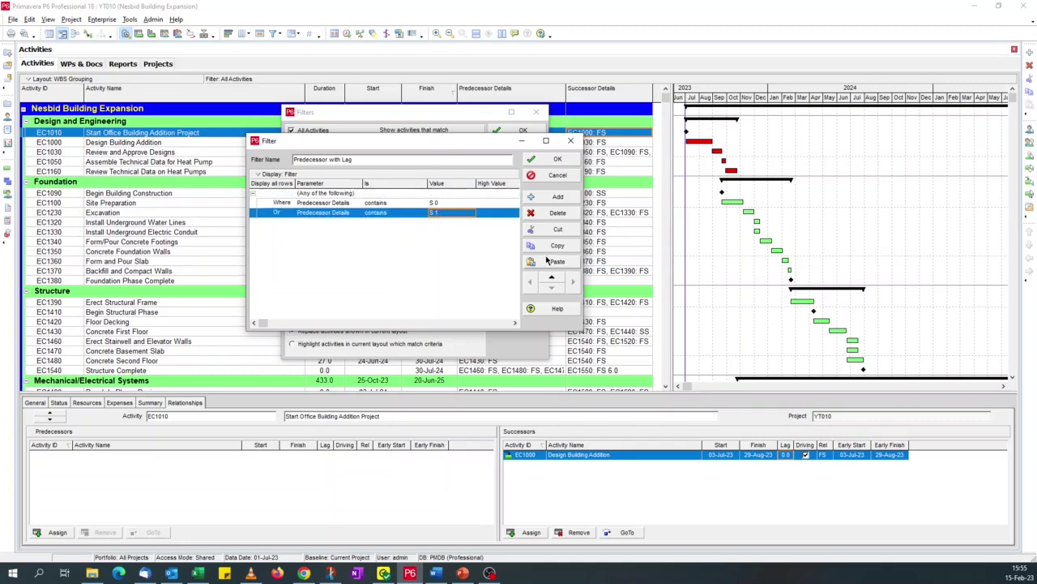
{"action": "left_click", "coordinate": [555, 264]}
{"action": "left_click", "coordinate": [445, 223]}
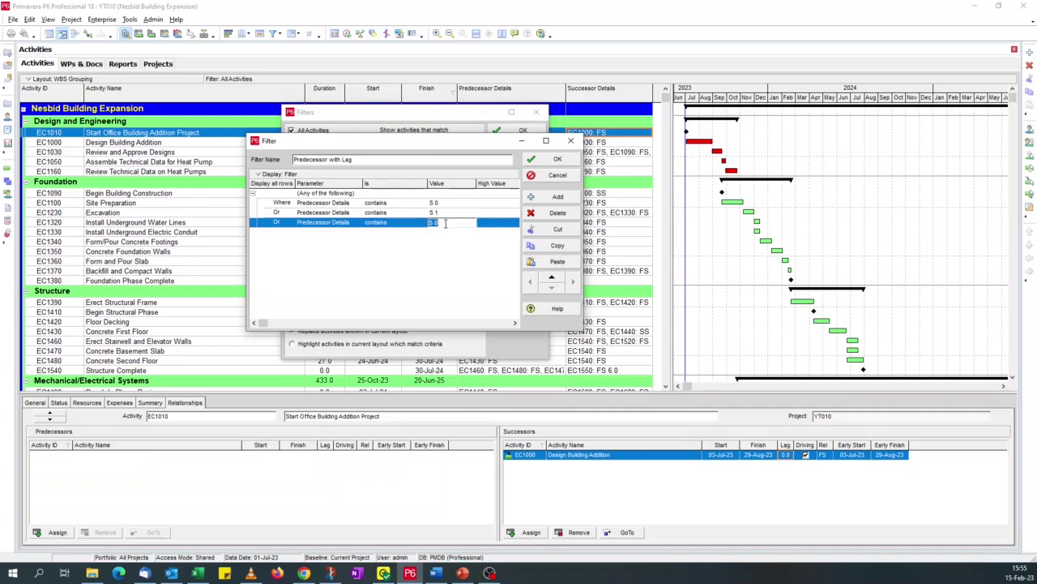
{"action": "key", "text": "BackSpace"}
{"action": "type", "text": "2"}
Step: Add two more Predecessor Details contains criteria with the values "S 3" and "S 4"
{"action": "left_click", "coordinate": [537, 265]}
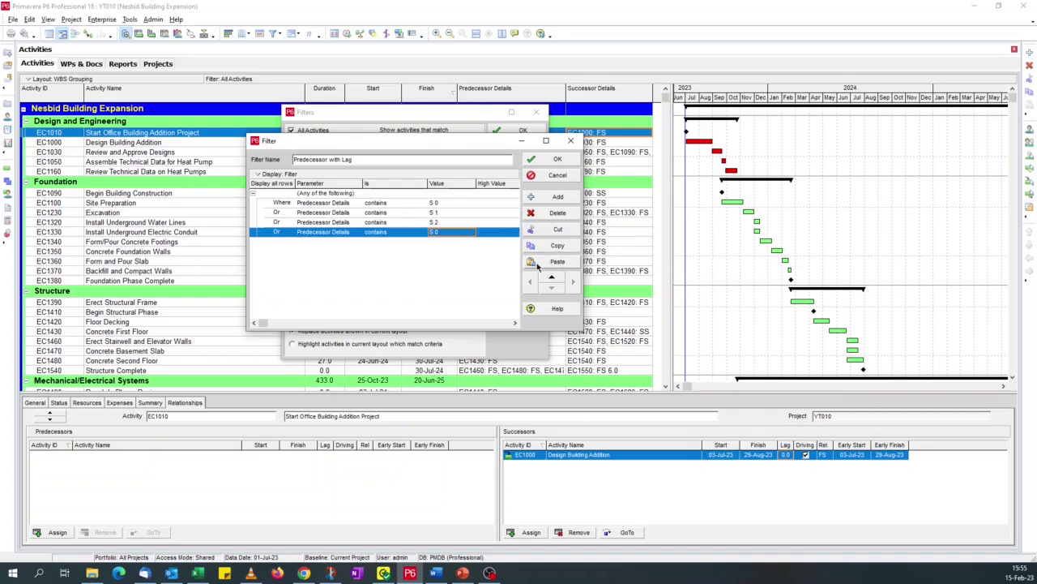
{"action": "left_click", "coordinate": [452, 232]}
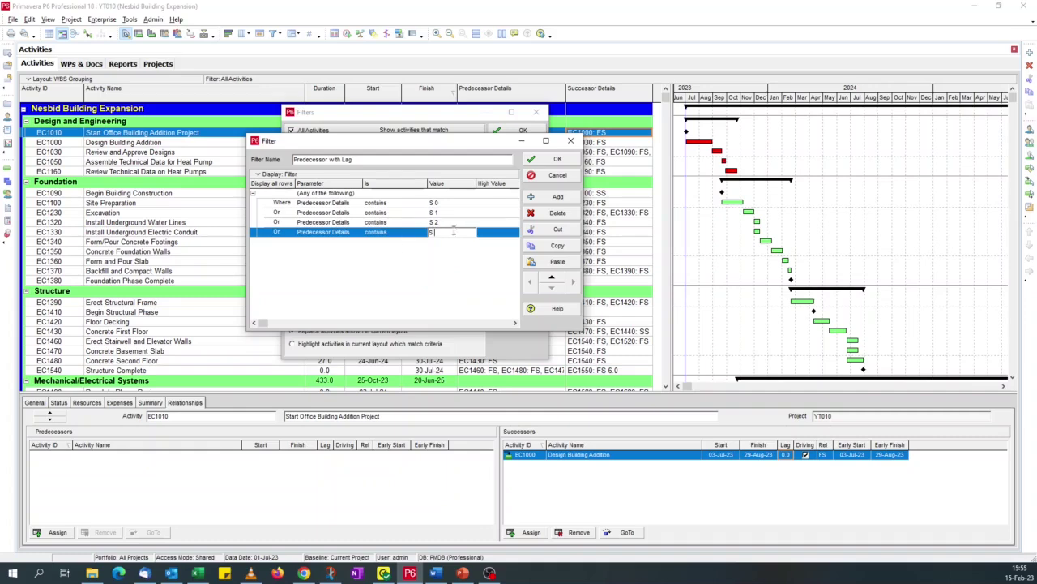
{"action": "type", "text": "3"}
{"action": "left_click", "coordinate": [558, 261]}
{"action": "left_click", "coordinate": [442, 243]}
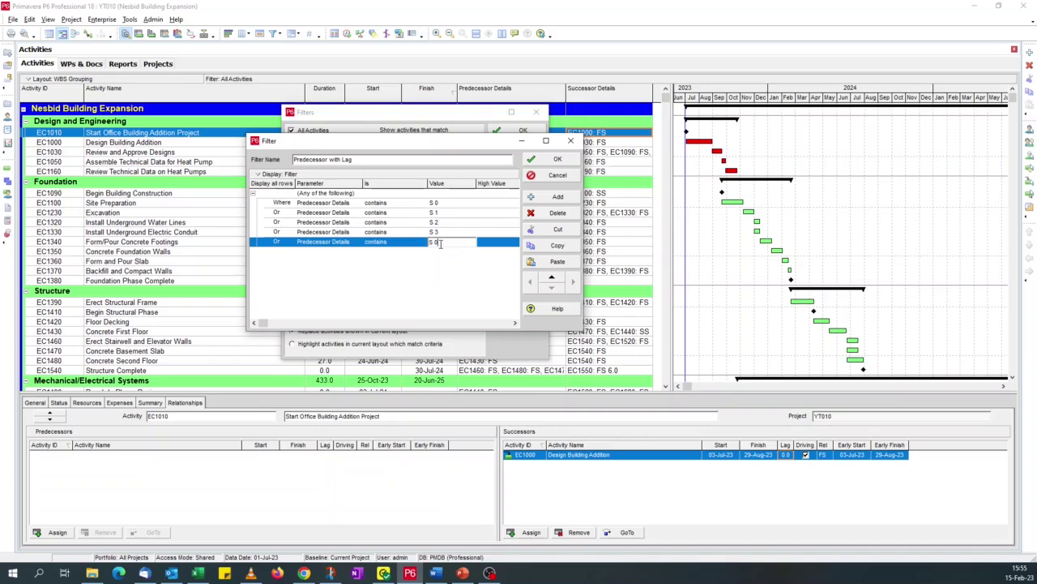
{"action": "type", "text": "4"}
Step: Extend the filter with Predecessor Details contains criteria for "S 5" and "S 6"
{"action": "left_click", "coordinate": [557, 261]}
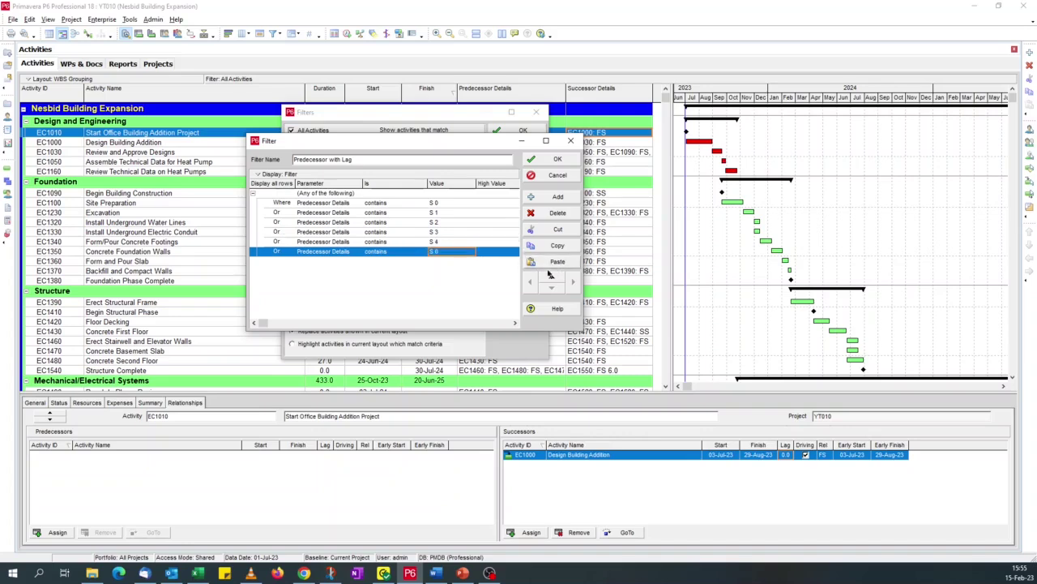
{"action": "left_click", "coordinate": [444, 252]}
{"action": "left_click", "coordinate": [441, 252]}
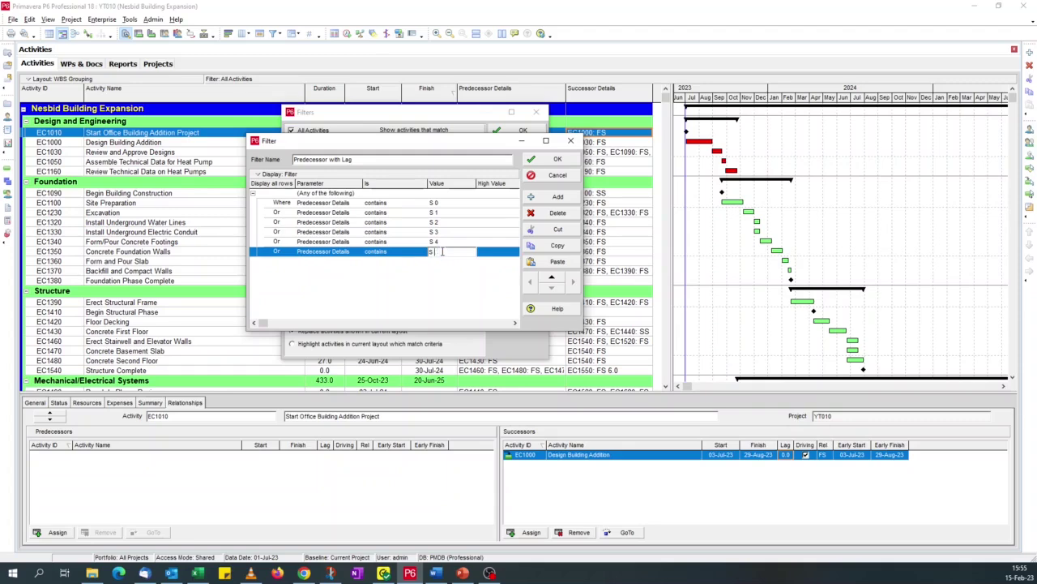
{"action": "left_click", "coordinate": [543, 261]}
{"action": "left_click", "coordinate": [434, 261]}
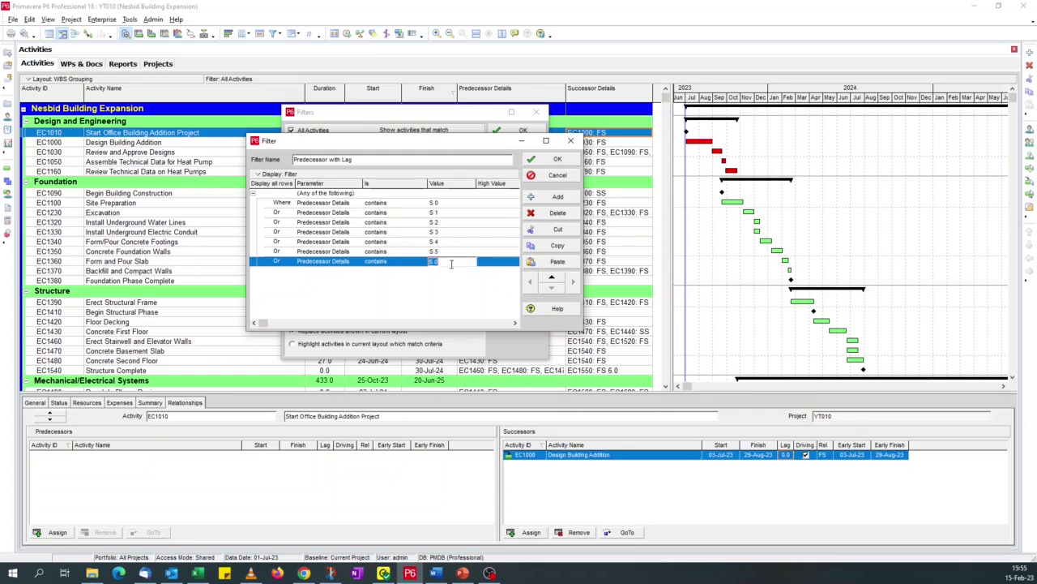
{"action": "double_click", "coordinate": [445, 259]}
{"action": "type", "text": "6"}
Step: Extend the filter with Predecessor Details contains criteria for "S 7" and "S 8"
{"action": "left_click", "coordinate": [556, 261]}
{"action": "left_click", "coordinate": [436, 271]}
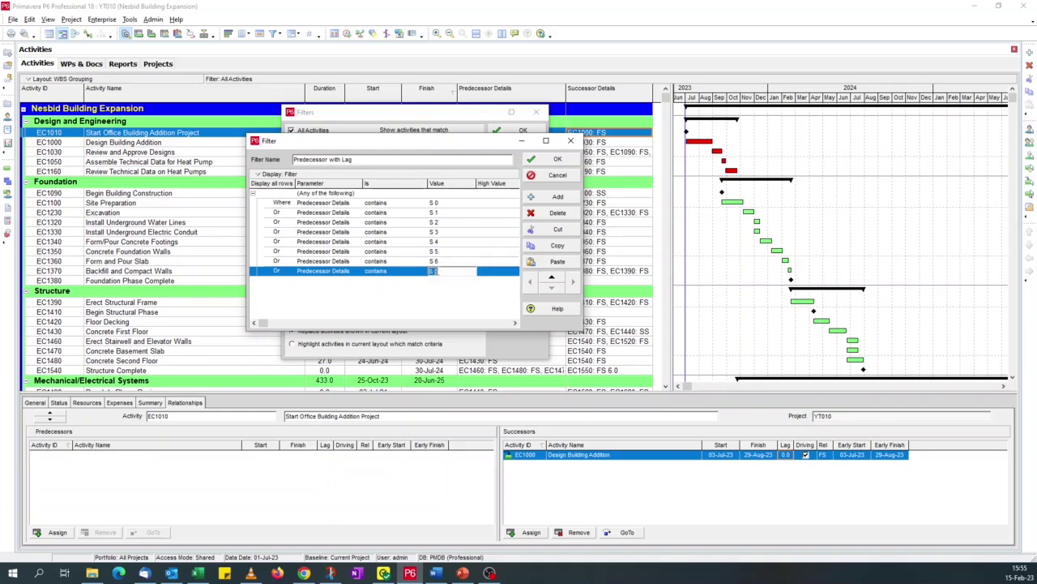
{"action": "double_click", "coordinate": [437, 271]}
{"action": "type", "text": "7"}
{"action": "left_click", "coordinate": [556, 261]}
{"action": "left_click", "coordinate": [454, 280]}
{"action": "double_click", "coordinate": [455, 284]}
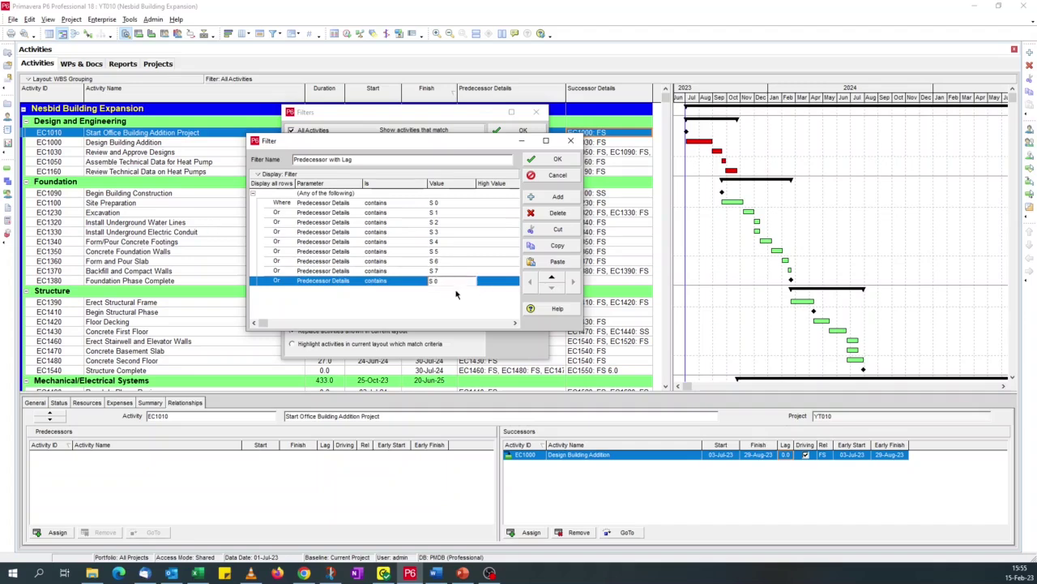
{"action": "key", "text": "BackSpace"}
{"action": "type", "text": "8"}
Step: Add a Predecessor Details contains criterion with the value "S 9"
{"action": "left_click", "coordinate": [556, 261]}
{"action": "left_click", "coordinate": [437, 290]}
{"action": "left_click", "coordinate": [450, 293]}
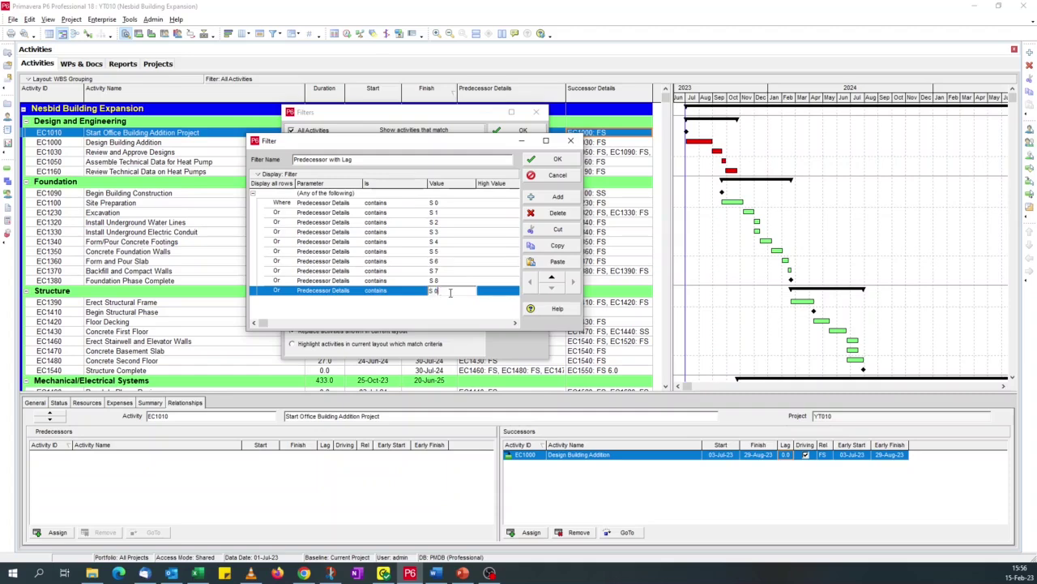
{"action": "type", "text": "9"}
{"action": "left_click", "coordinate": [409, 290]}
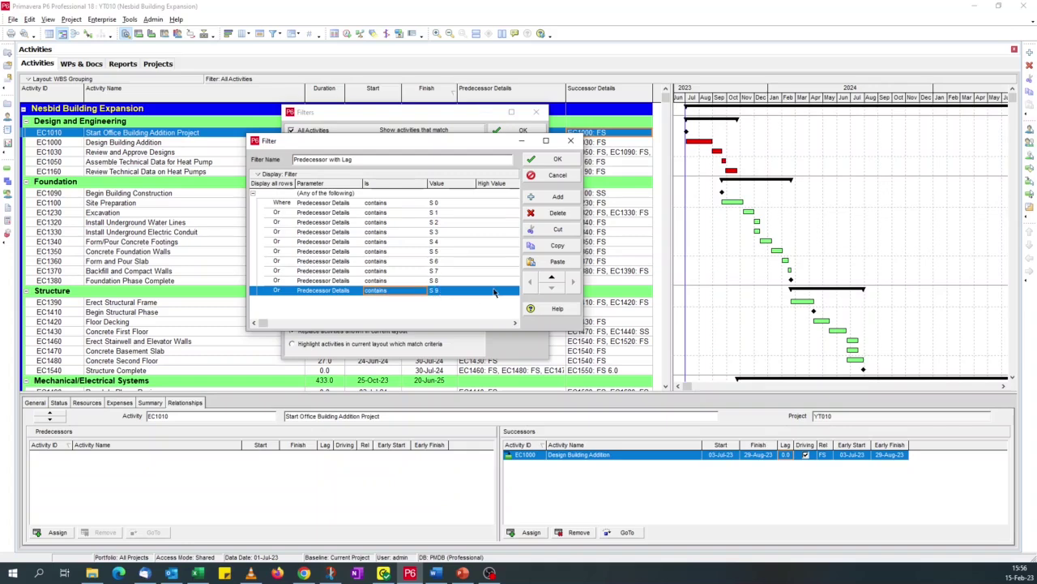
Step: Add a Predecessor Details contains criterion with the value "S -" after the "S 9" row
{"action": "left_click", "coordinate": [558, 262]}
{"action": "left_click", "coordinate": [438, 299]}
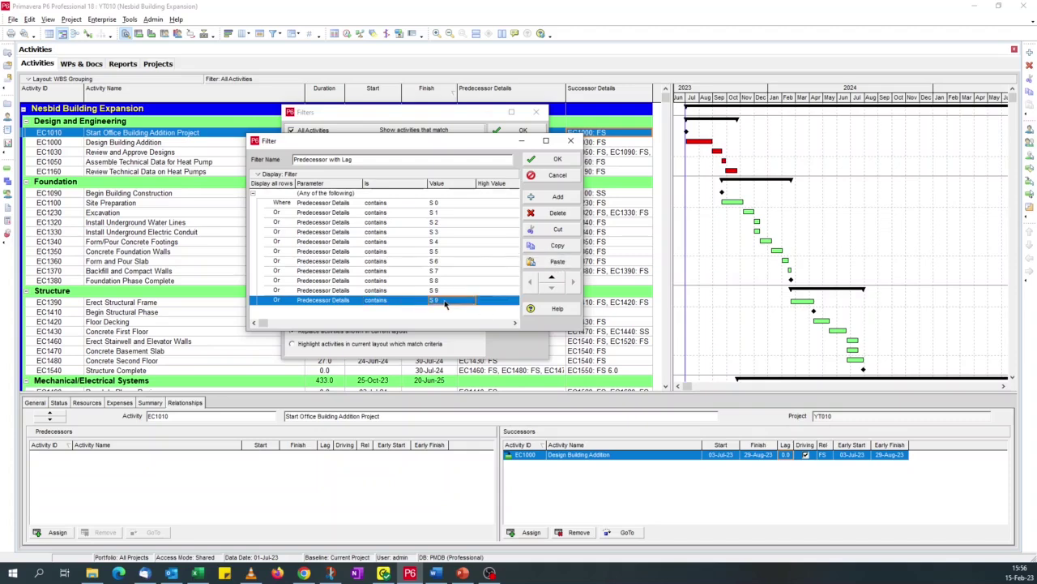
{"action": "left_click", "coordinate": [438, 300]}
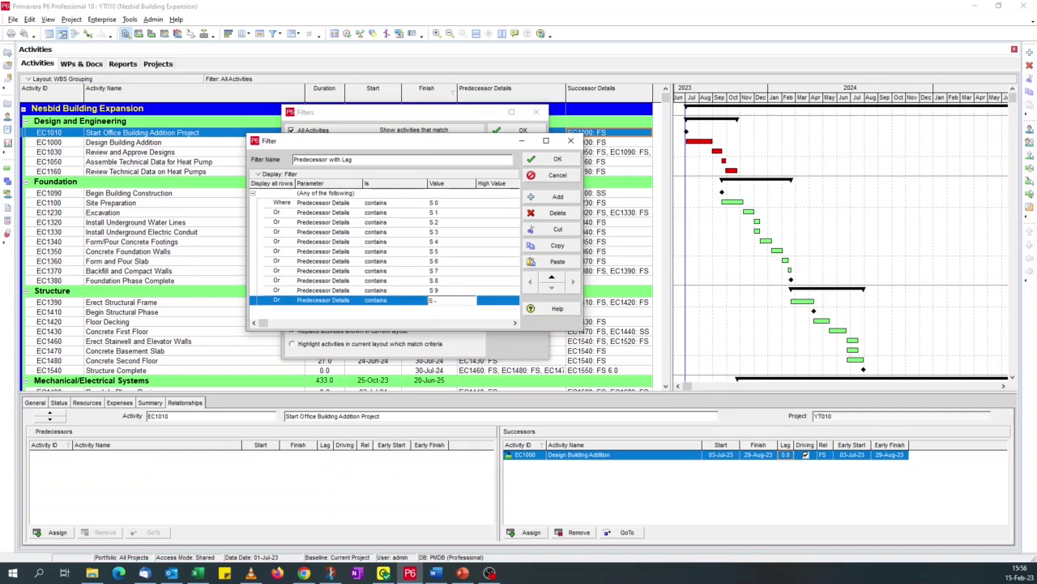
{"action": "left_click", "coordinate": [410, 292]}
{"action": "left_click", "coordinate": [417, 302]}
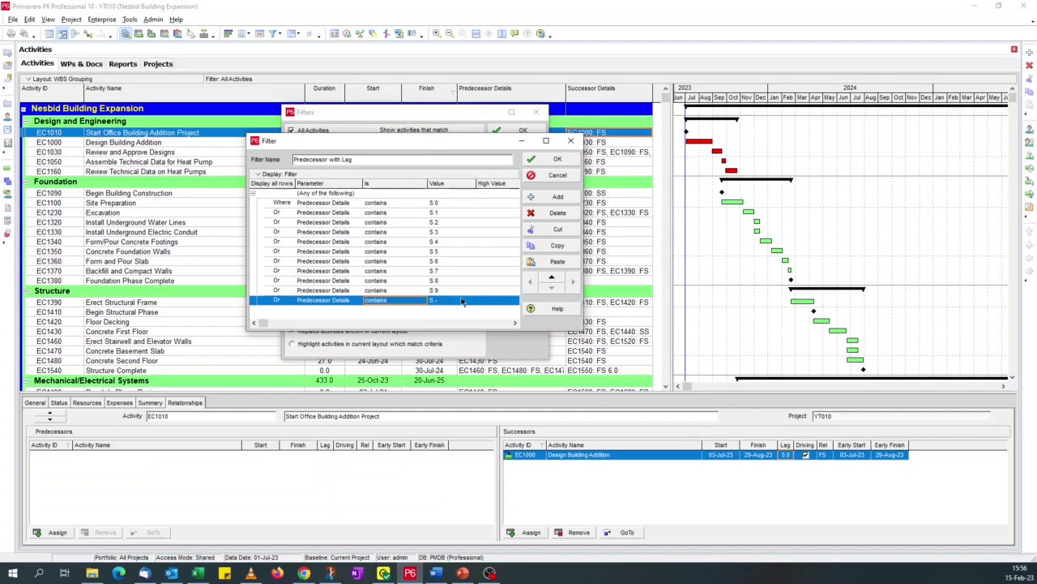
Step: Duplicate all the criteria from "S 0" through "S -" and paste the copies below the last row
{"action": "left_click", "coordinate": [392, 204]}
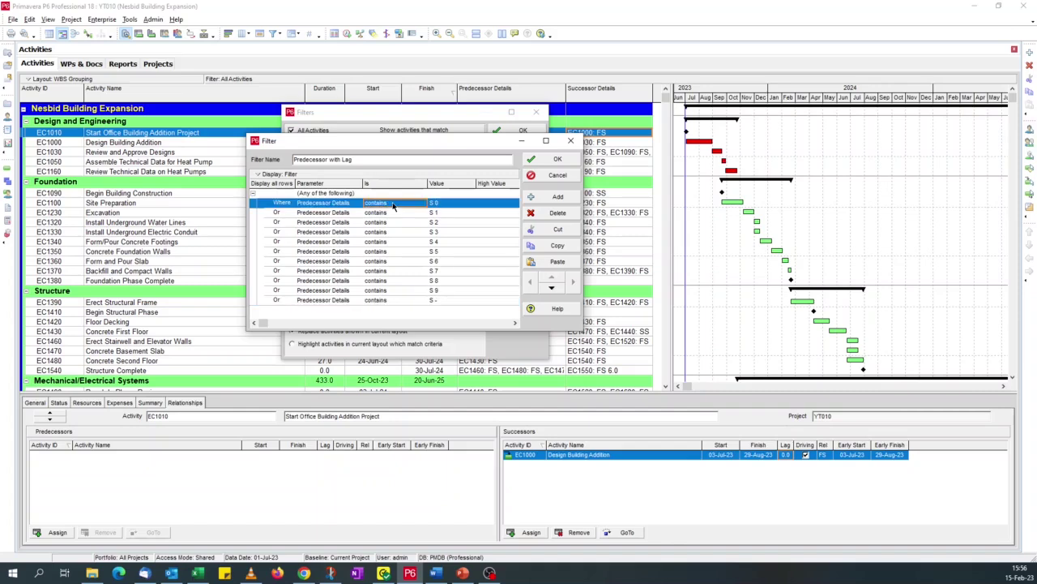
{"action": "left_click", "coordinate": [345, 302], "text": "shift"}
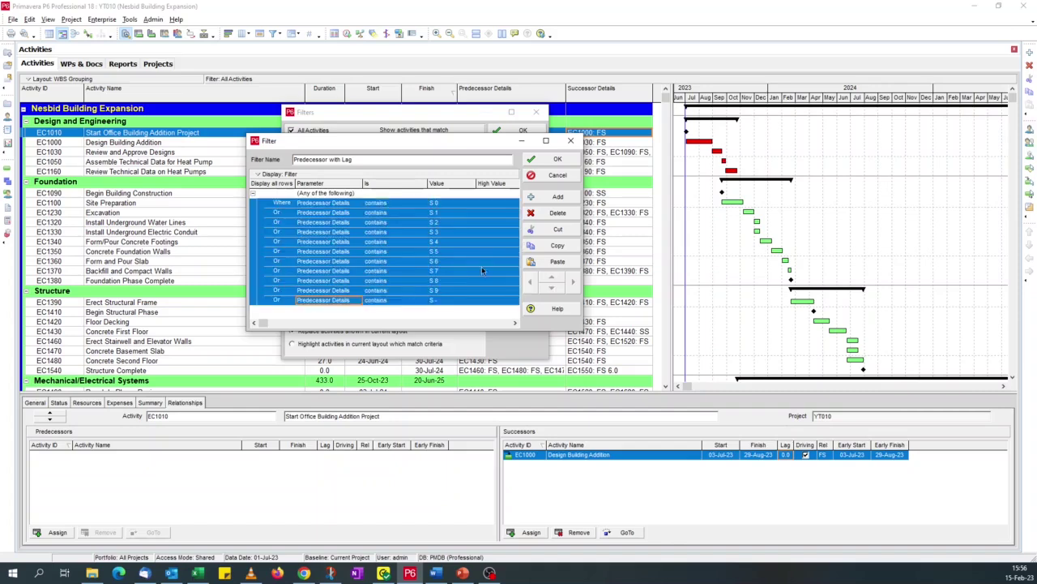
{"action": "left_click", "coordinate": [558, 245]}
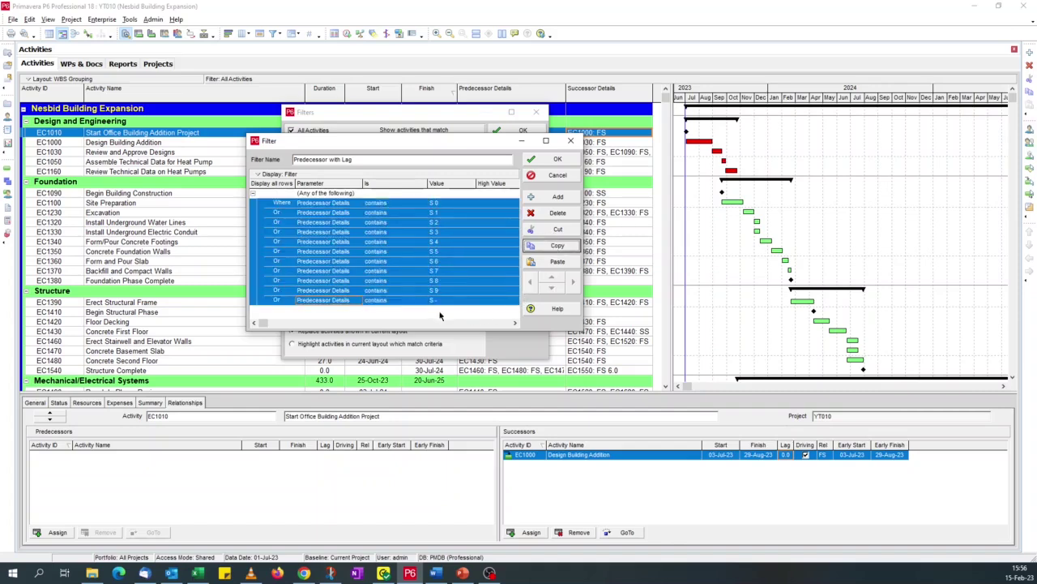
{"action": "left_click", "coordinate": [413, 301]}
{"action": "left_click", "coordinate": [558, 262]}
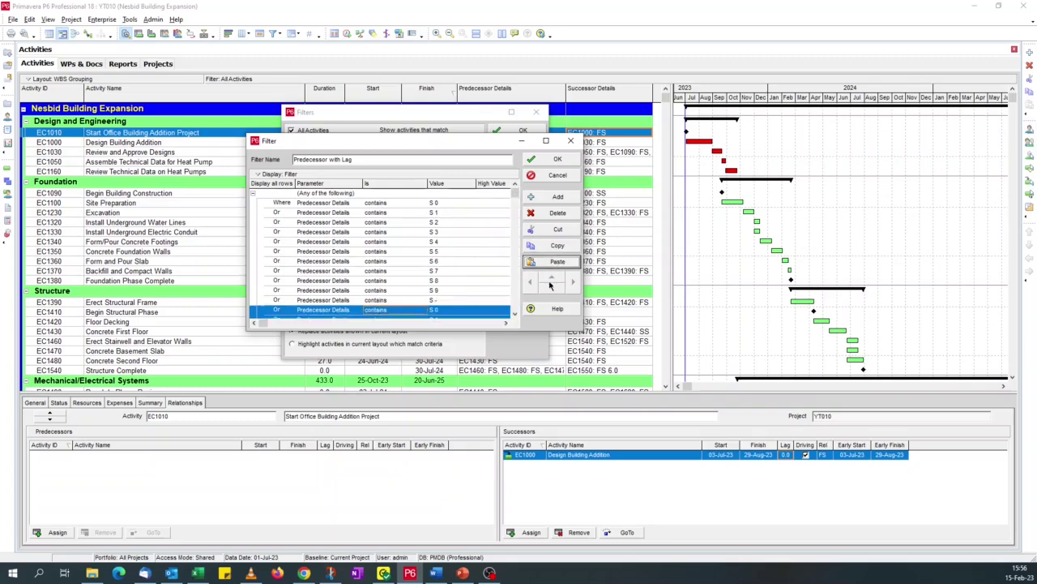
Step: Change the values of the first five pasted criteria to "F 0", "F 1", "F 2", "F 3" and "F 4"
{"action": "left_click", "coordinate": [515, 316]}
{"action": "scroll", "coordinate": [515, 316], "scroll_direction": "down", "scroll_amount": 3}
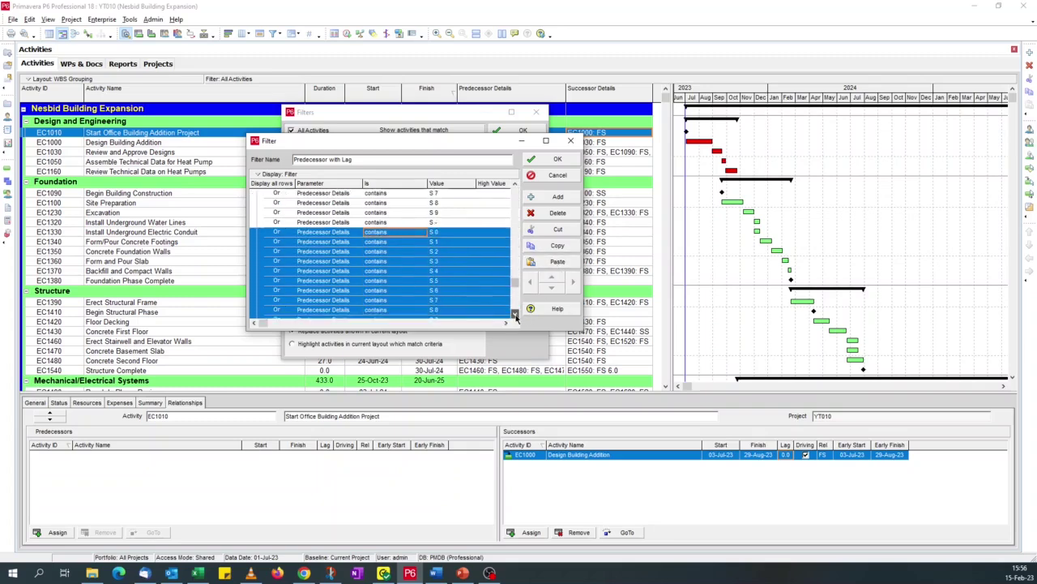
{"action": "left_click", "coordinate": [434, 223]}
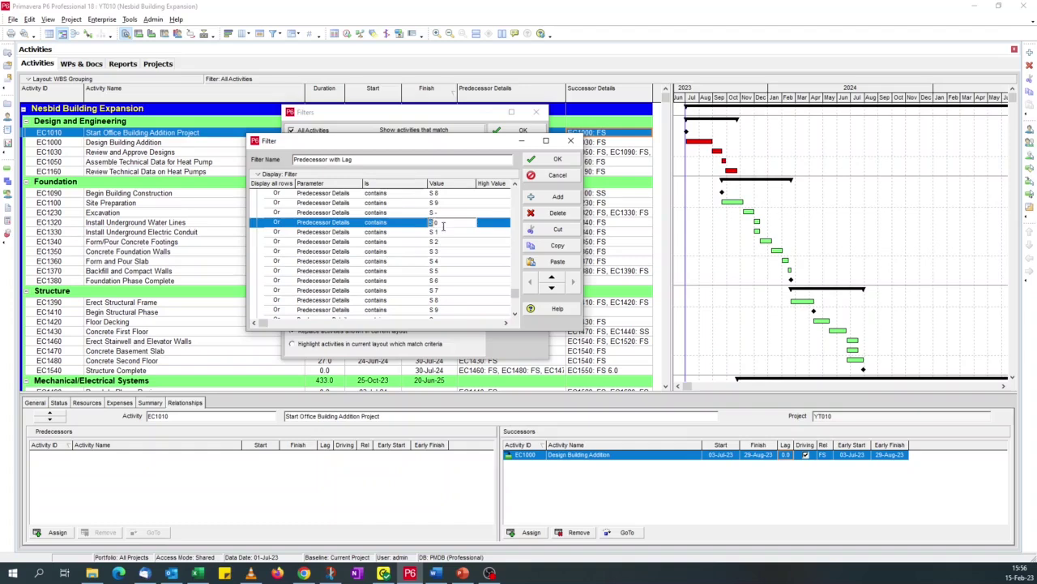
{"action": "type", "text": "F"}
{"action": "left_click", "coordinate": [431, 232]}
{"action": "type", "text": "F"}
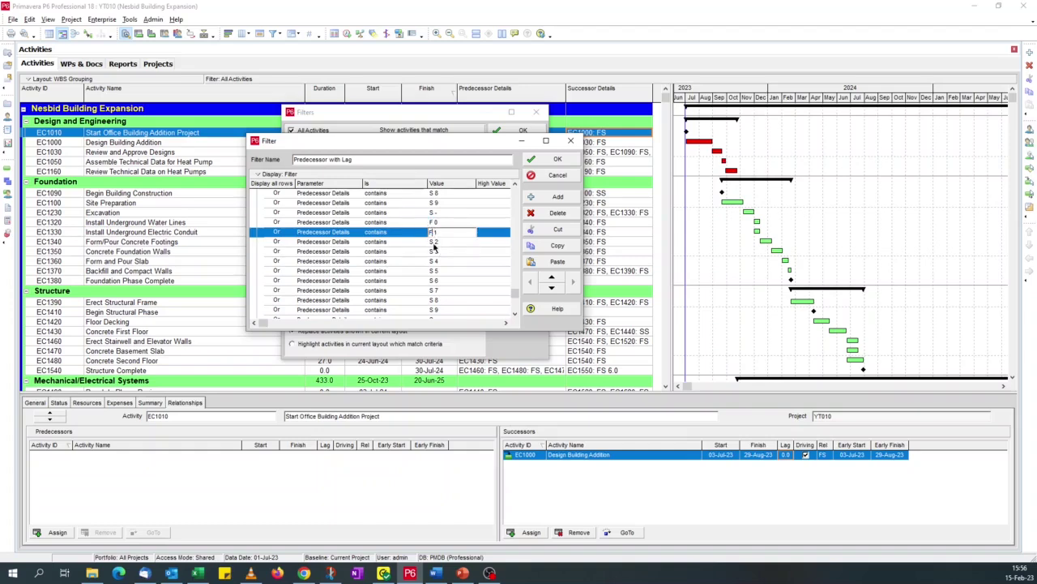
{"action": "left_click", "coordinate": [433, 242]}
{"action": "type", "text": "F"}
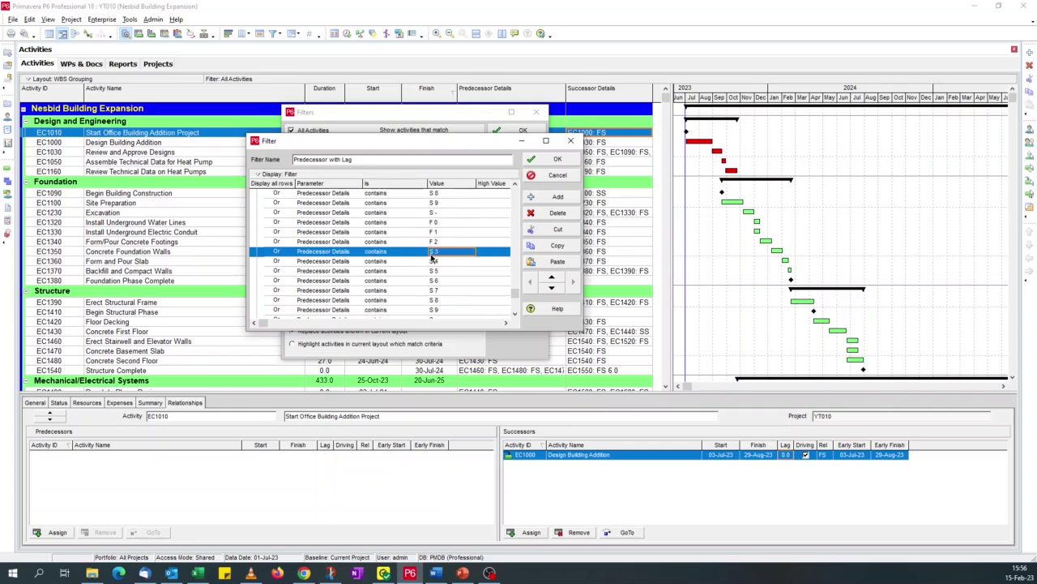
{"action": "left_click", "coordinate": [430, 252]}
{"action": "type", "text": "F"}
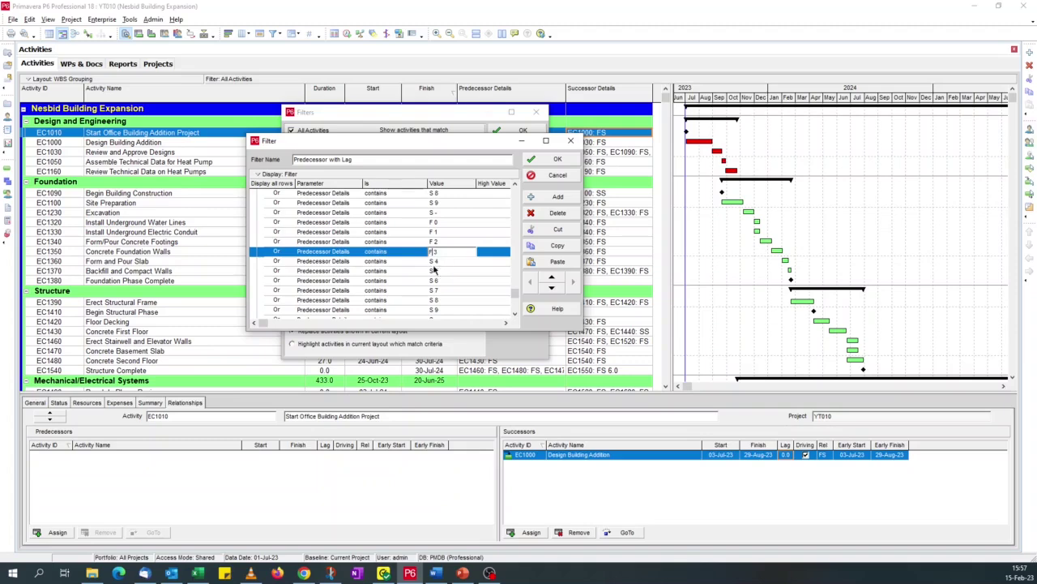
{"action": "left_click", "coordinate": [431, 261]}
{"action": "type", "text": "F"}
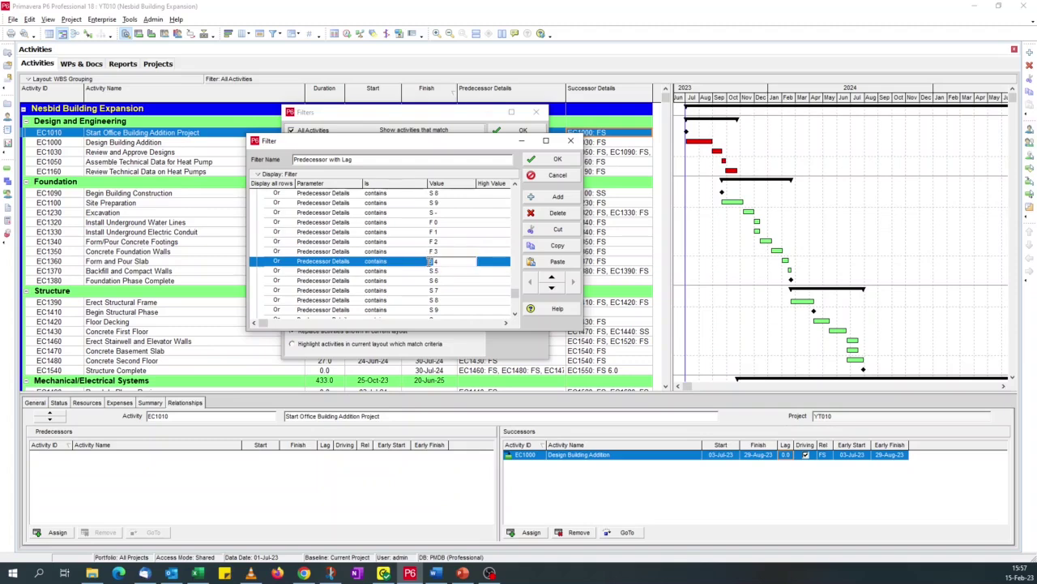
Step: Set the values of the next four pasted criteria to "F 5", "F 6", "F 7" and "F 8"
{"action": "left_click", "coordinate": [433, 276]}
{"action": "type", "text": "F"}
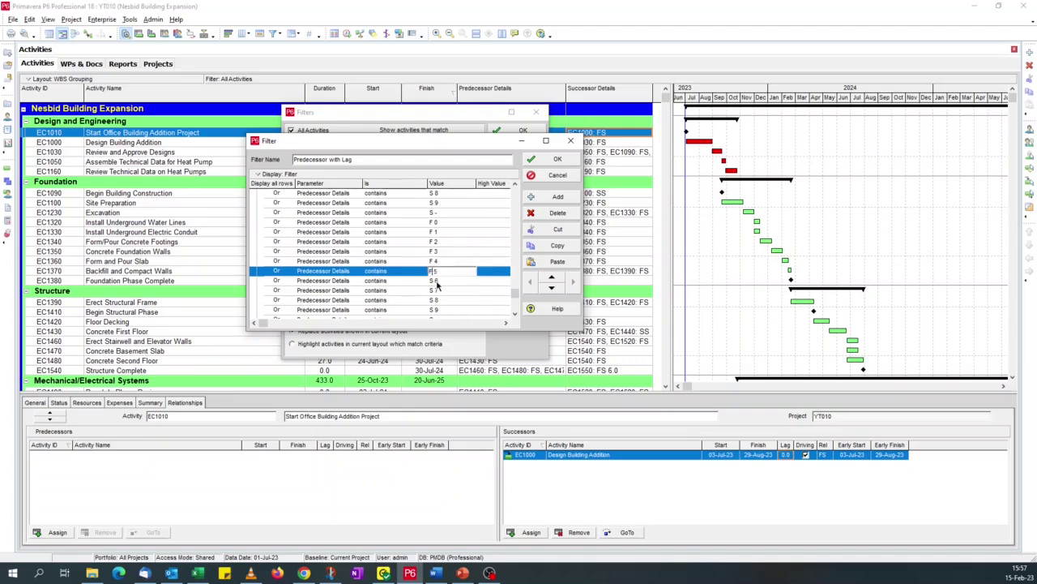
{"action": "left_click", "coordinate": [433, 282]}
{"action": "type", "text": "F"}
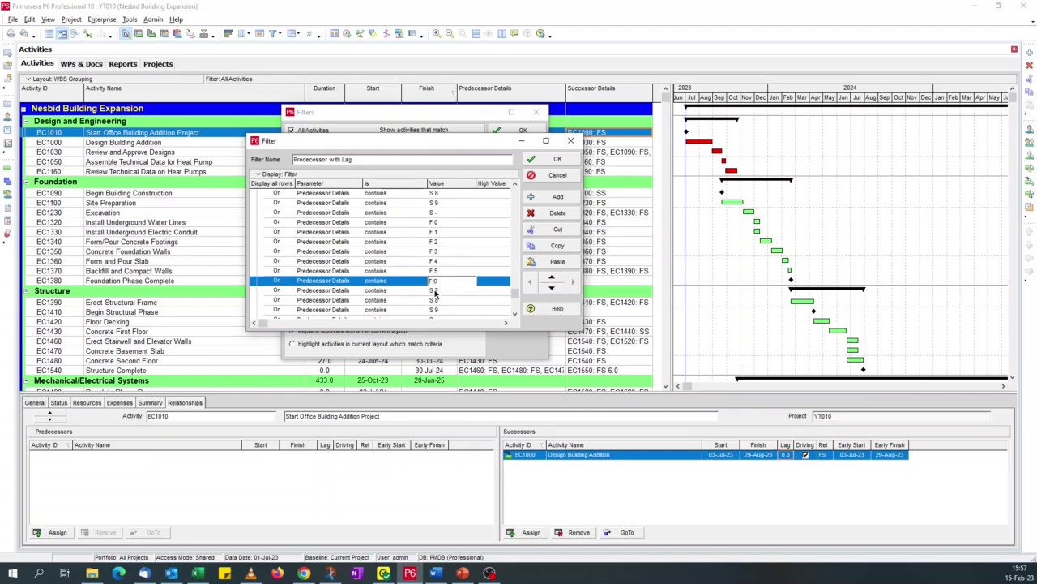
{"action": "left_click", "coordinate": [434, 291]}
{"action": "type", "text": "F"}
{"action": "left_click", "coordinate": [432, 300]}
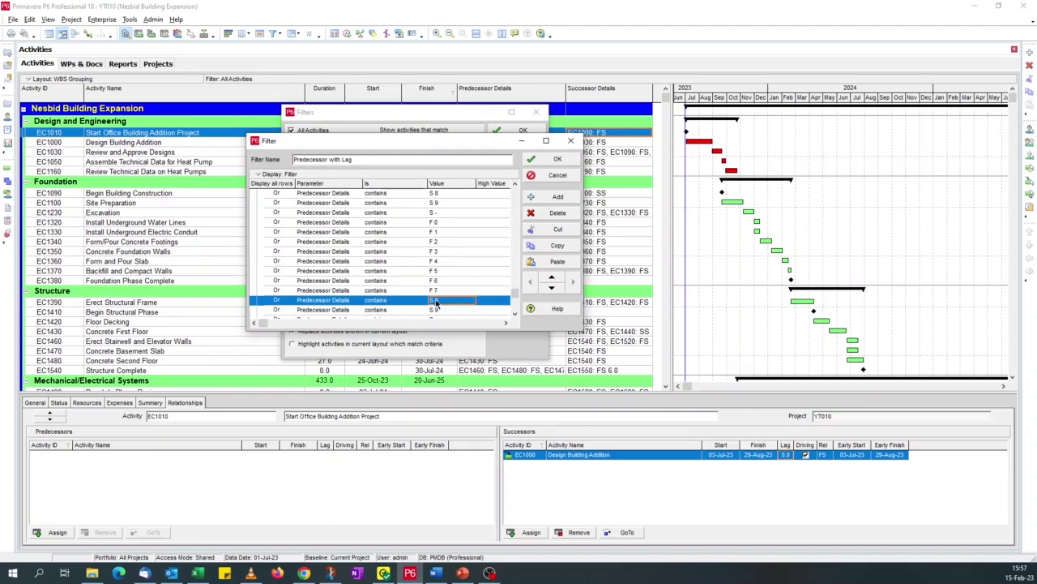
{"action": "type", "text": "F"}
Step: Set the last two pasted criteria to "F 9" and "F -", and save the Predecessor with Lag filter
{"action": "left_click", "coordinate": [515, 315]}
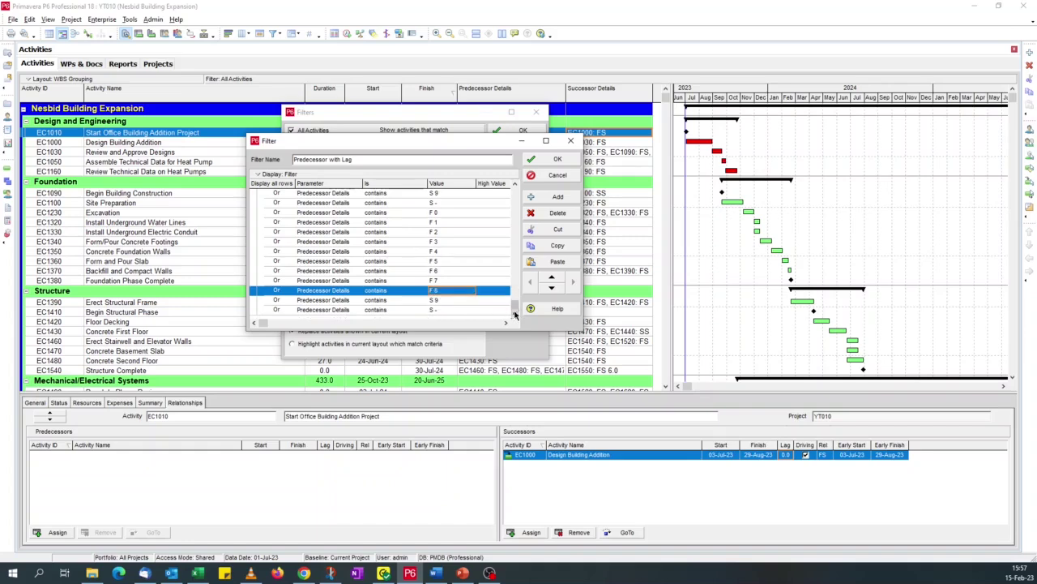
{"action": "left_click", "coordinate": [429, 301]}
{"action": "type", "text": "F"}
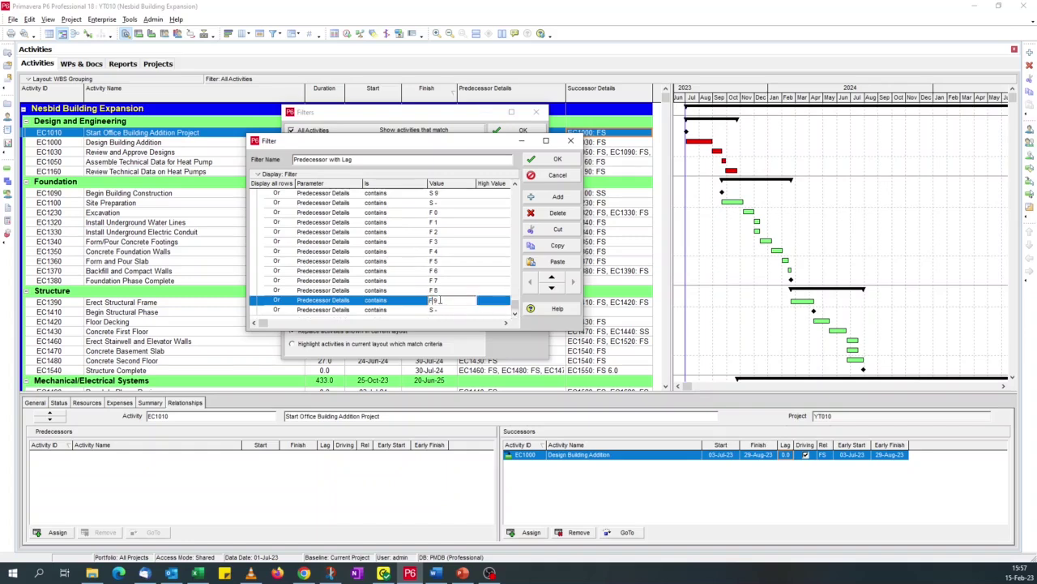
{"action": "left_click", "coordinate": [442, 312]}
{"action": "type", "text": "F"}
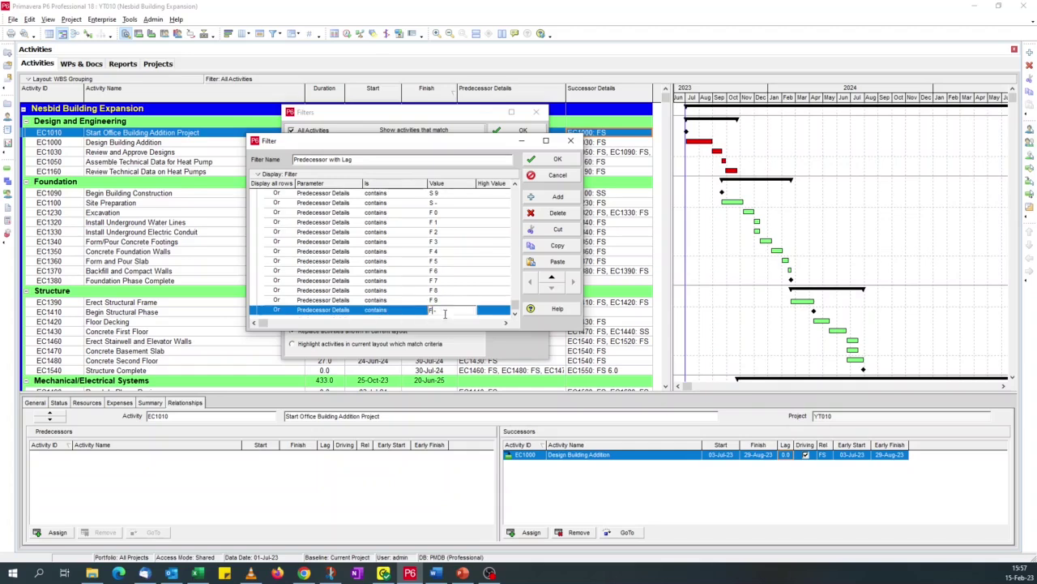
{"action": "left_click", "coordinate": [515, 313]}
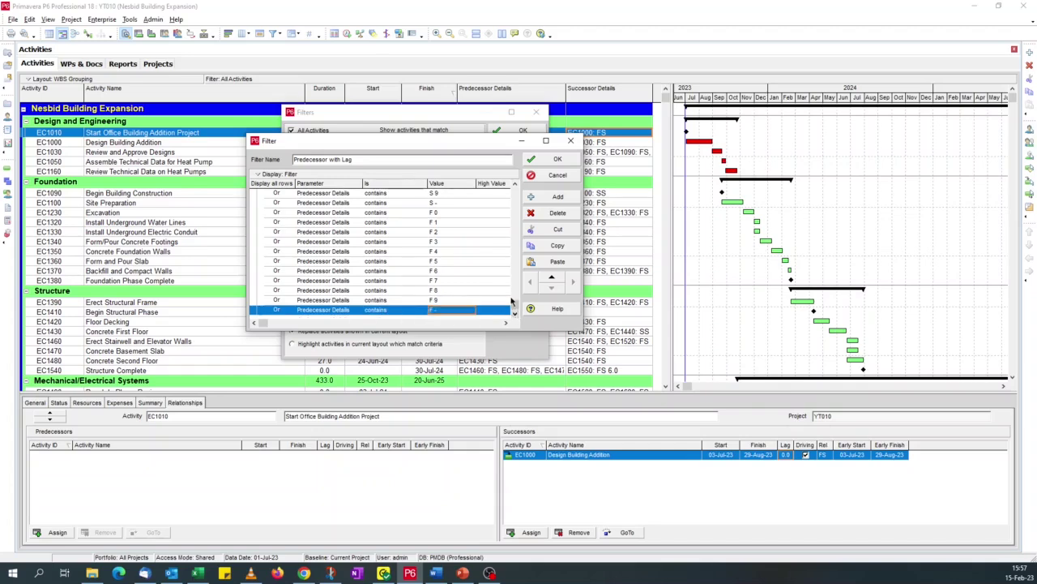
{"action": "left_click_drag", "start_coordinate": [513, 308], "coordinate": [508, 278]}
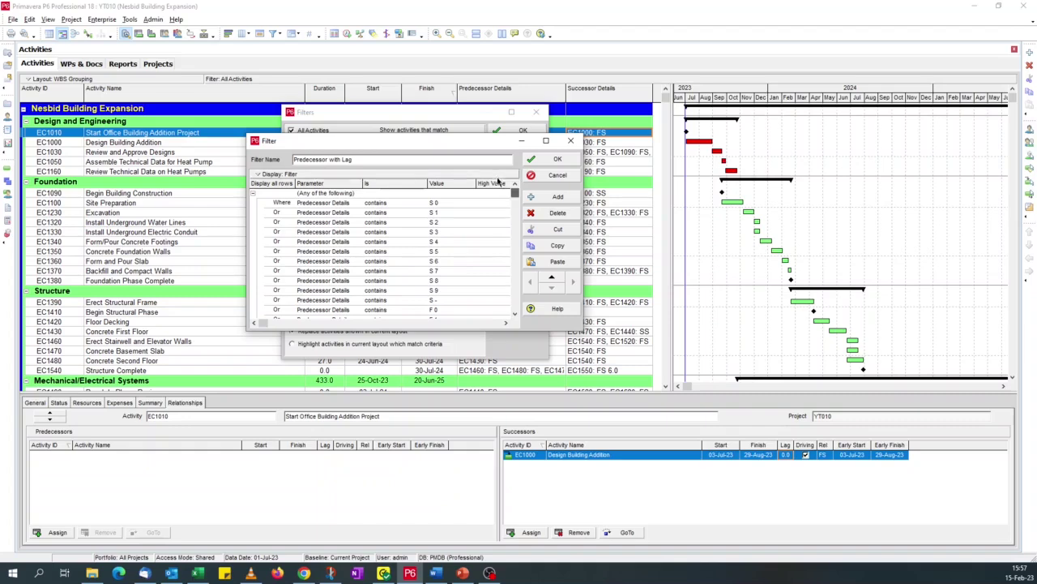
{"action": "left_click", "coordinate": [547, 160]}
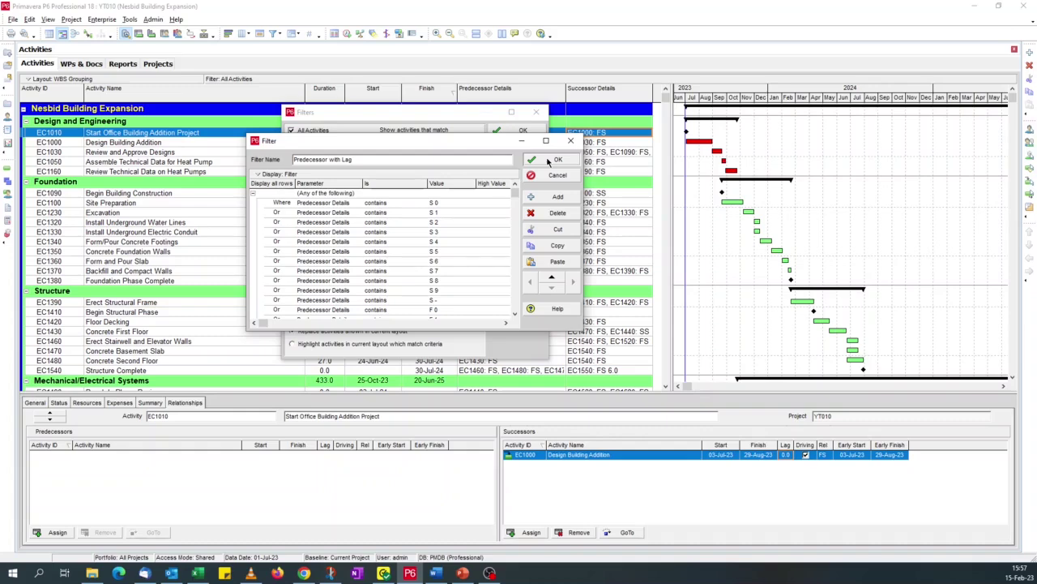
{"action": "left_click", "coordinate": [547, 160]}
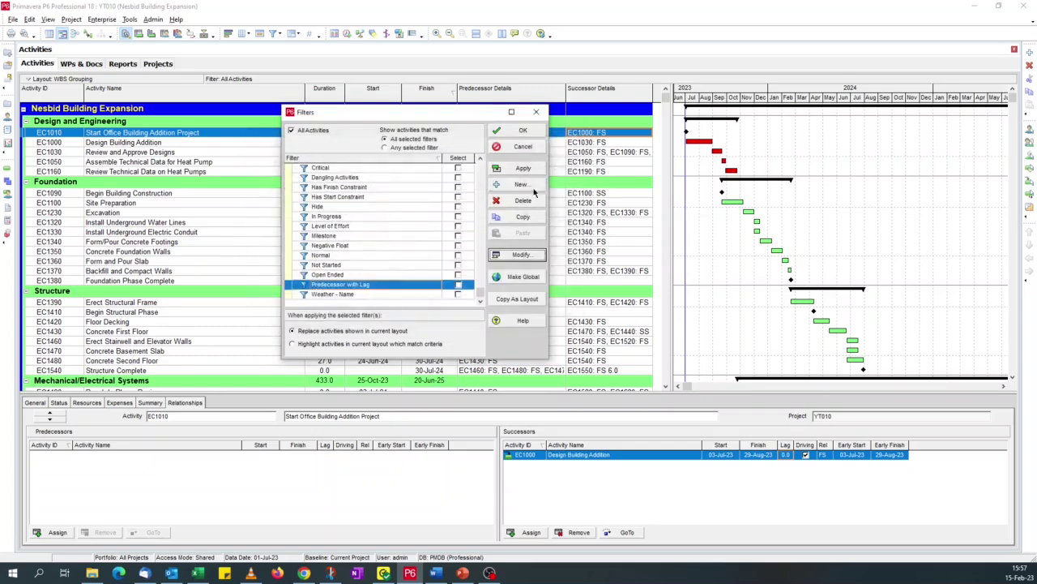
Step: Apply the Predecessor with Lag filter to the activities, replacing those shown in the current layout
{"action": "left_click", "coordinate": [459, 285]}
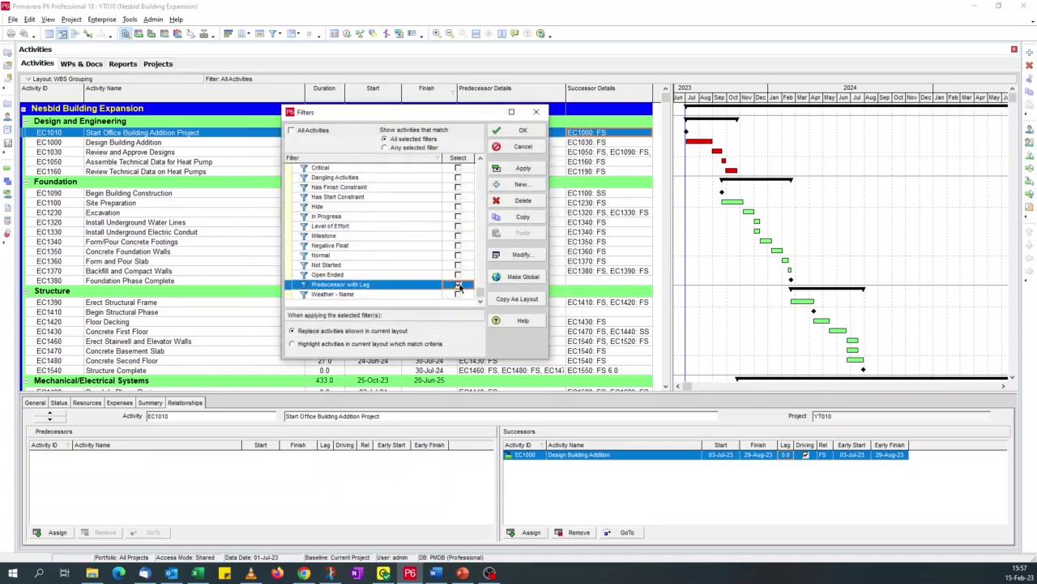
{"action": "left_click", "coordinate": [514, 168]}
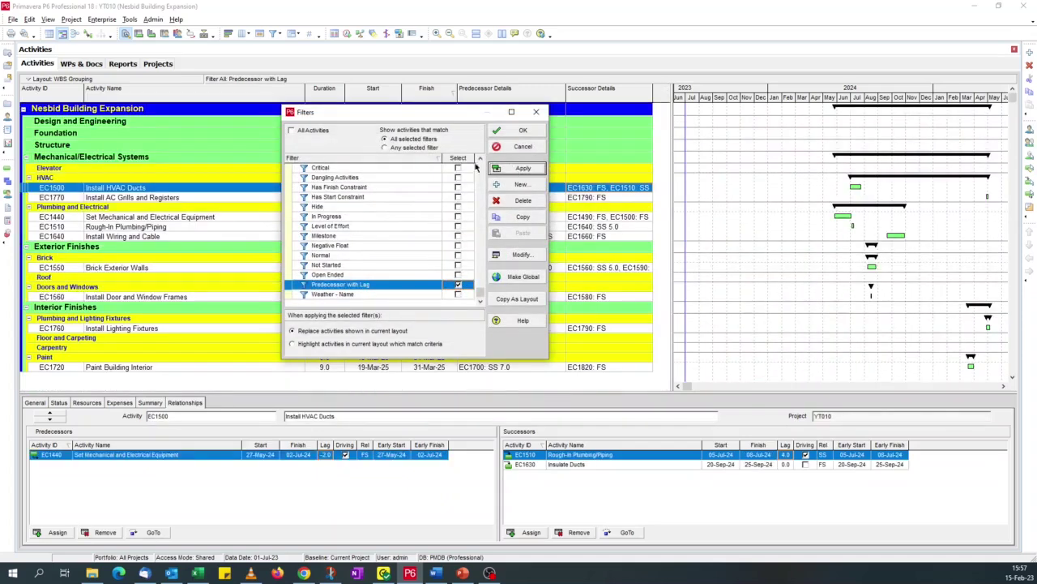
{"action": "left_click", "coordinate": [522, 132]}
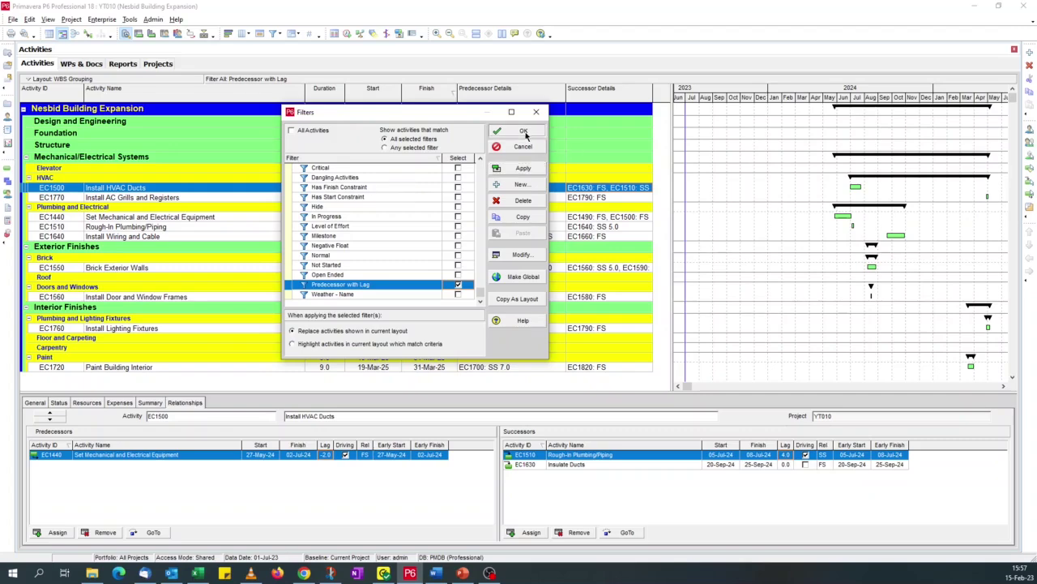
Step: Set the layout's grouping options to hide empty WBS bands
{"action": "left_click", "coordinate": [292, 34]}
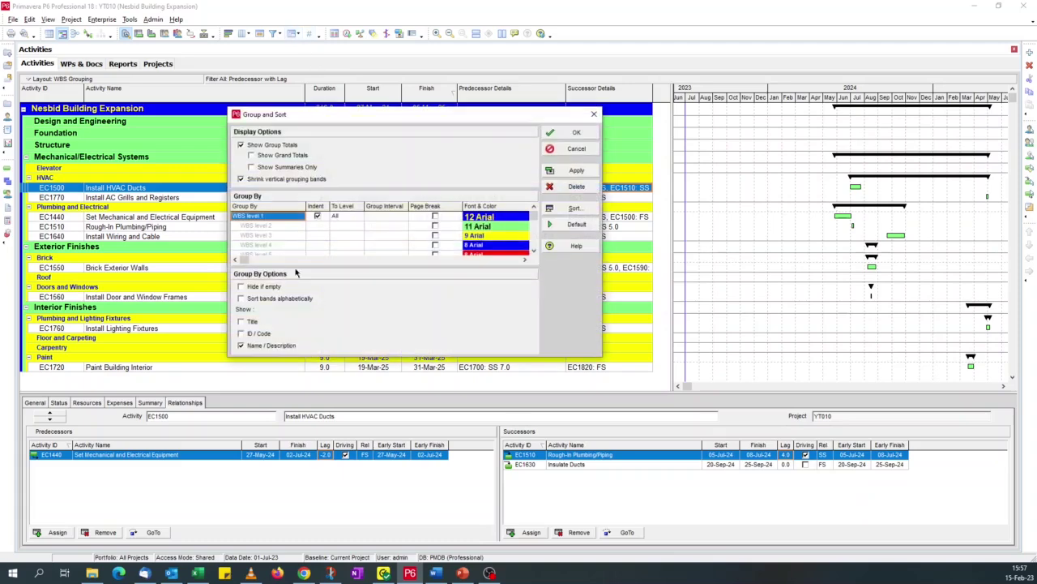
{"action": "left_click", "coordinate": [259, 287]}
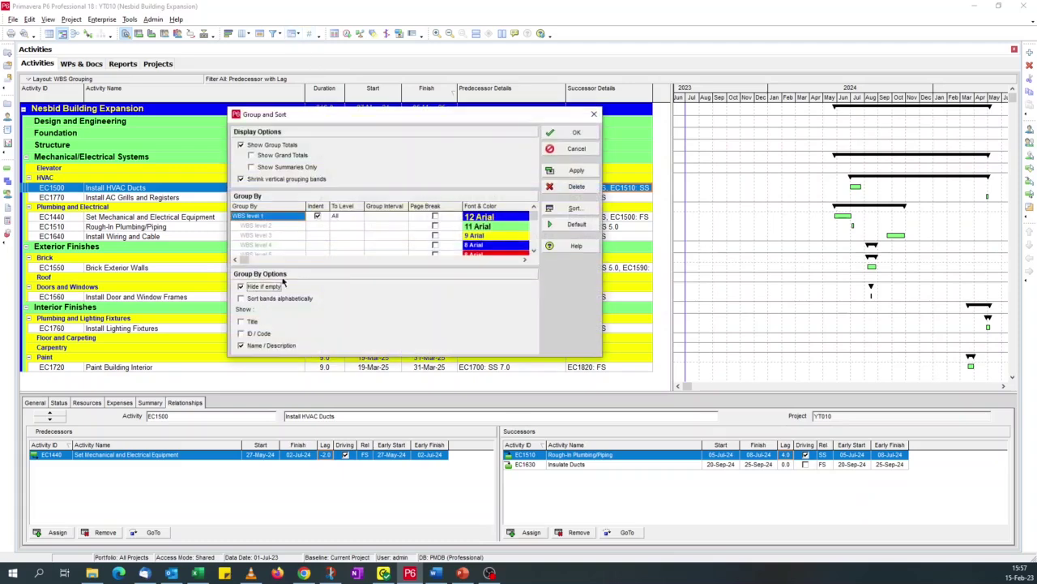
{"action": "left_click", "coordinate": [573, 171]}
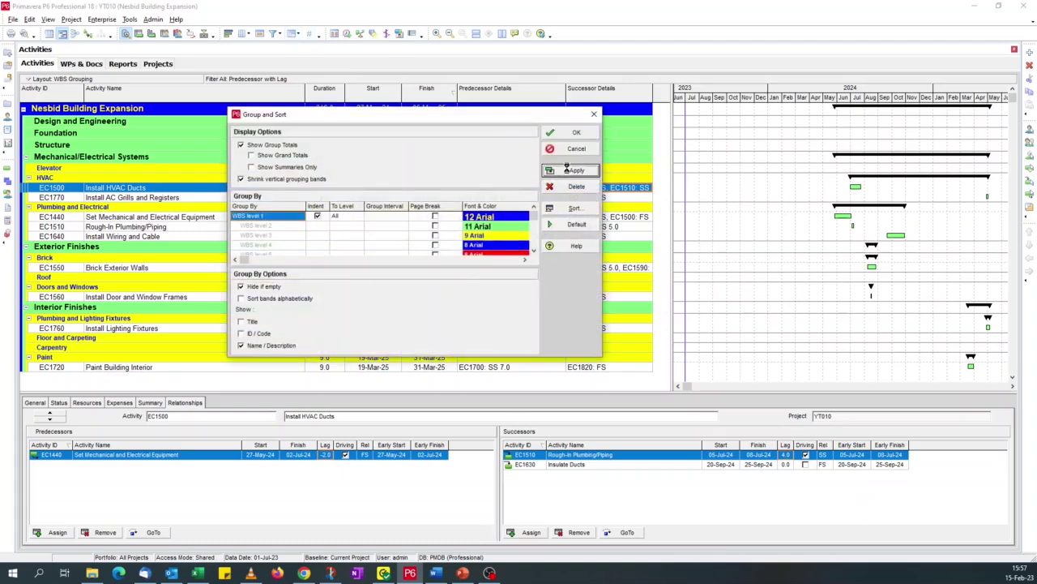
{"action": "left_click", "coordinate": [571, 133]}
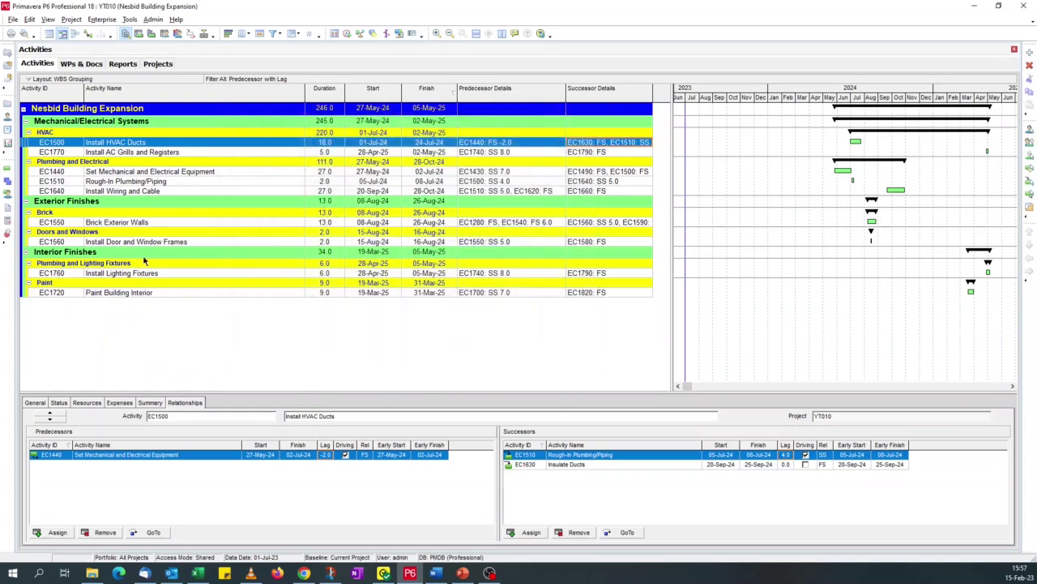
Step: Go through the filtered activities and examine the lag of each one's predecessor relationships
{"action": "left_click", "coordinate": [150, 154]}
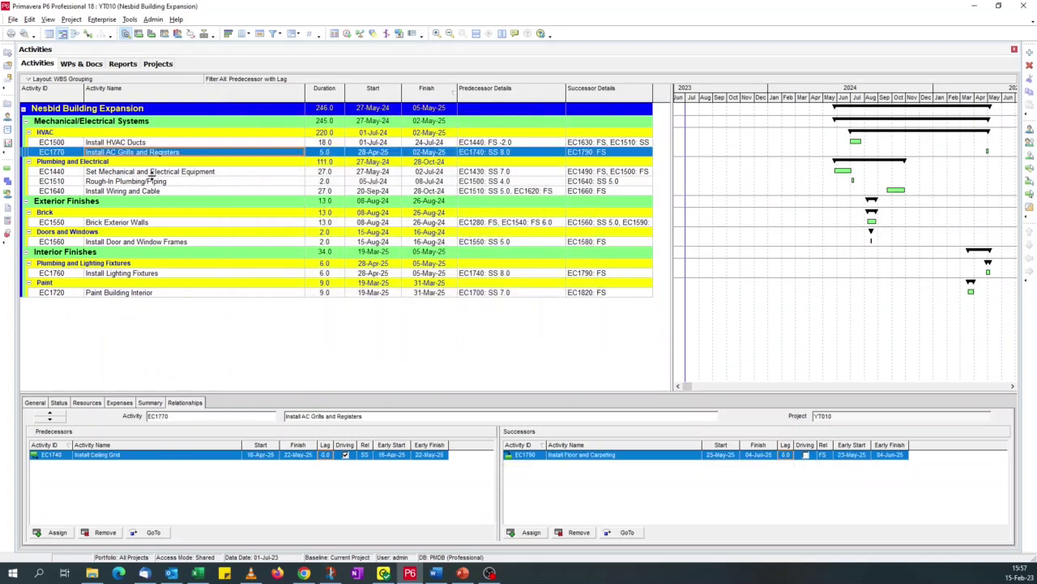
{"action": "left_click", "coordinate": [152, 173]}
{"action": "left_click", "coordinate": [155, 183]}
{"action": "left_click", "coordinate": [154, 193]}
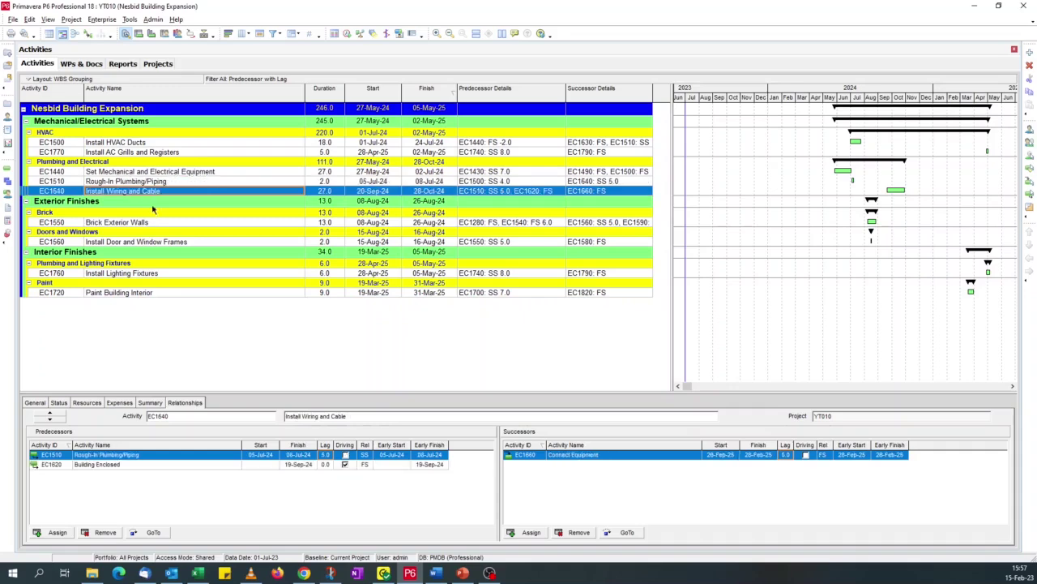
{"action": "left_click", "coordinate": [152, 224]}
{"action": "left_click", "coordinate": [153, 243]}
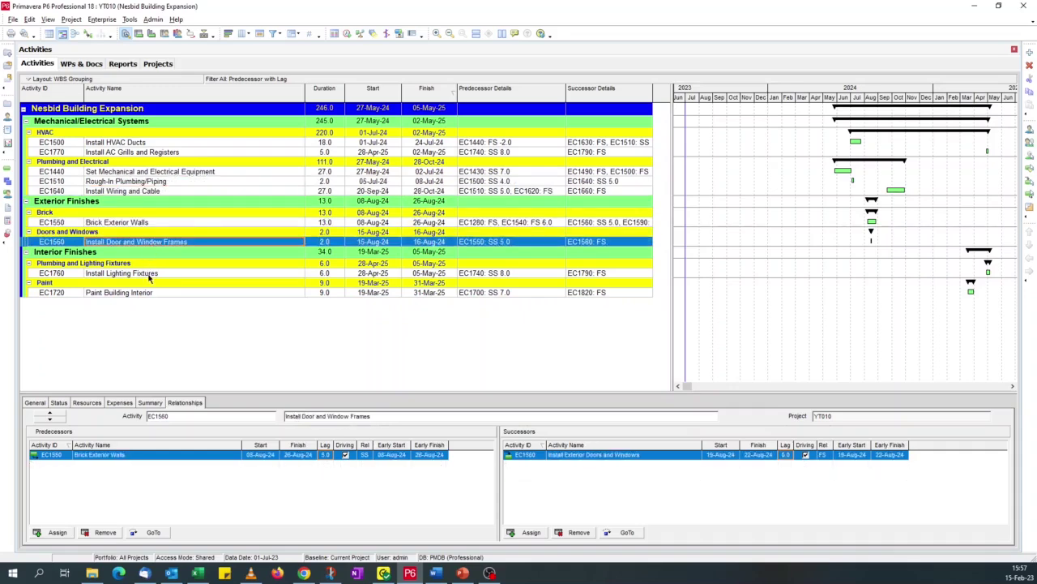
{"action": "left_click", "coordinate": [151, 274]}
{"action": "left_click", "coordinate": [151, 295]}
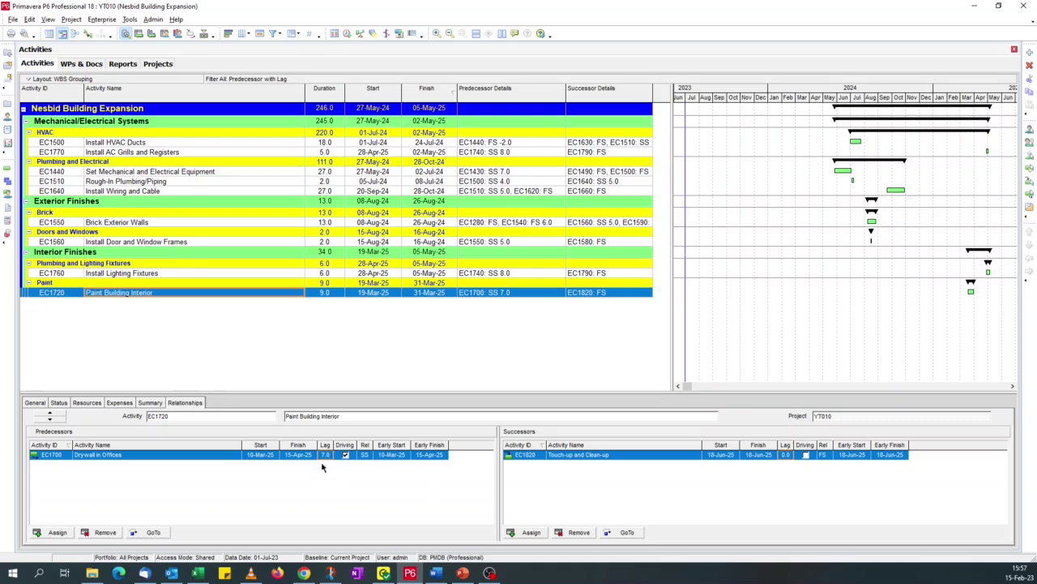
{"action": "left_click", "coordinate": [167, 276]}
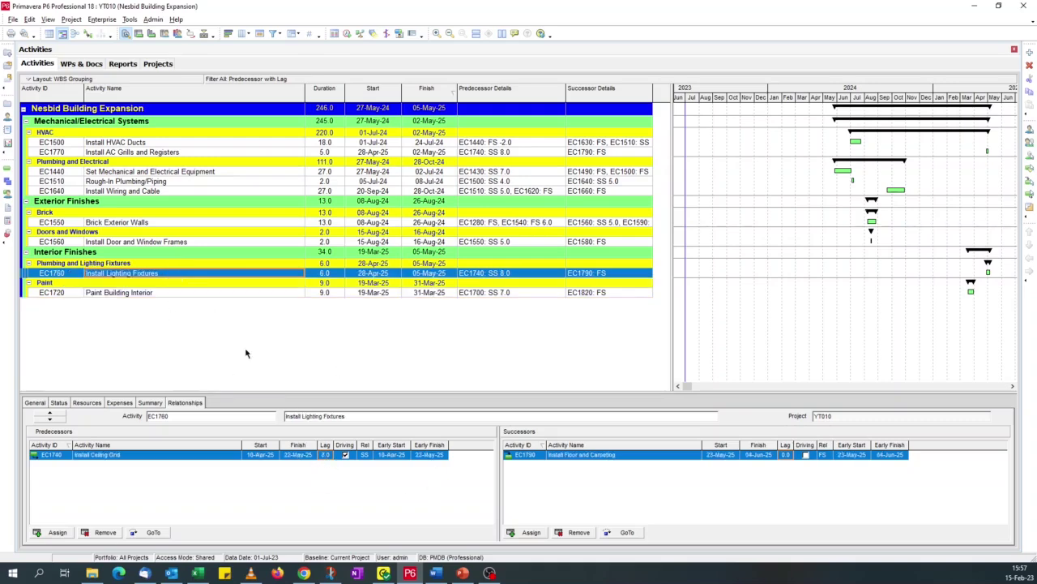
Step: Examine the predecessor lags of the remaining filtered activities, from Install Door and Window Frames up to Install HVAC Ducts
{"action": "left_click", "coordinate": [131, 245]}
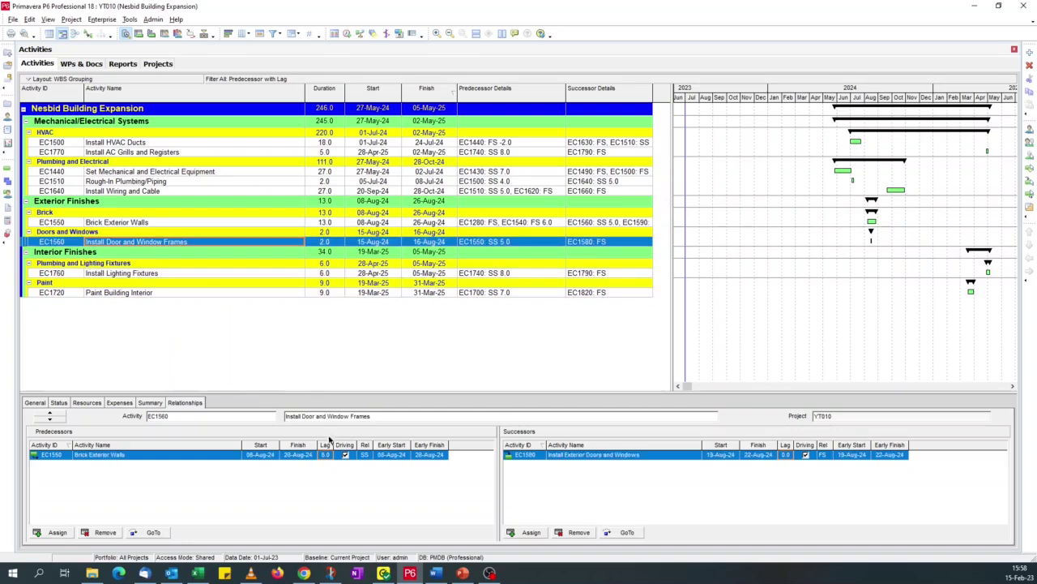
{"action": "left_click", "coordinate": [139, 223]}
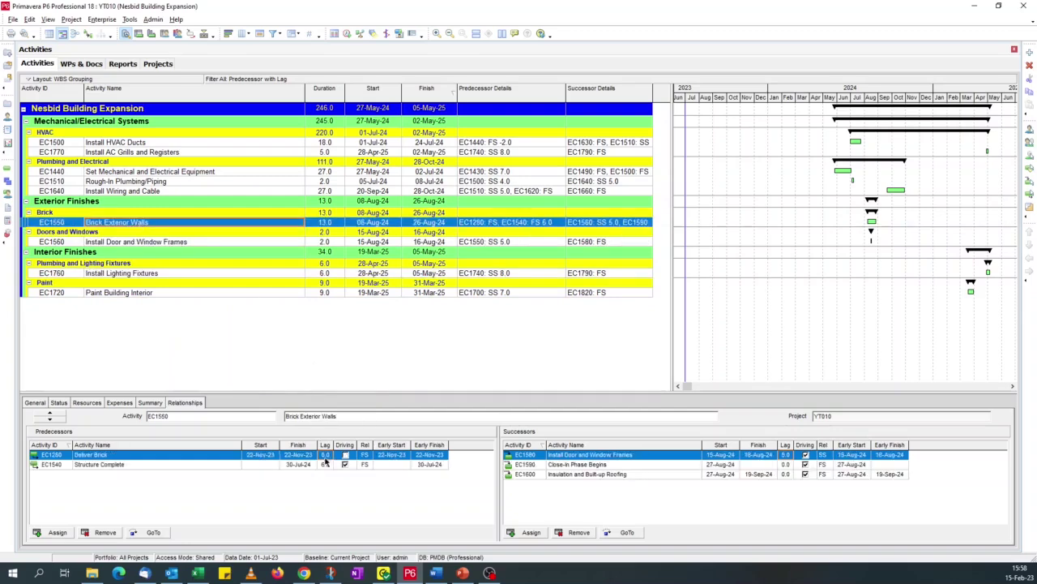
{"action": "left_click", "coordinate": [133, 192]}
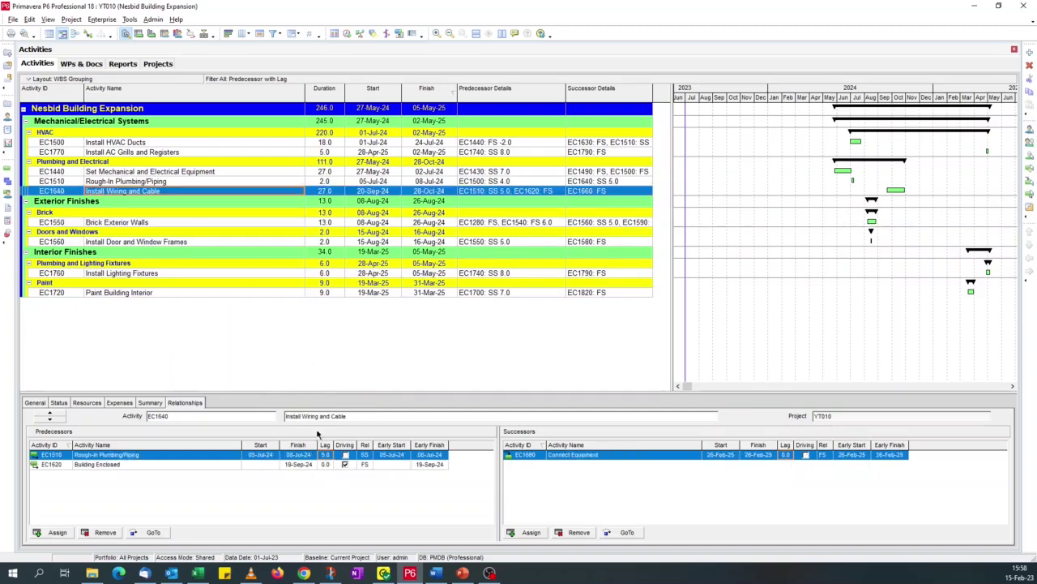
{"action": "left_click", "coordinate": [149, 182]}
{"action": "left_click", "coordinate": [162, 173]}
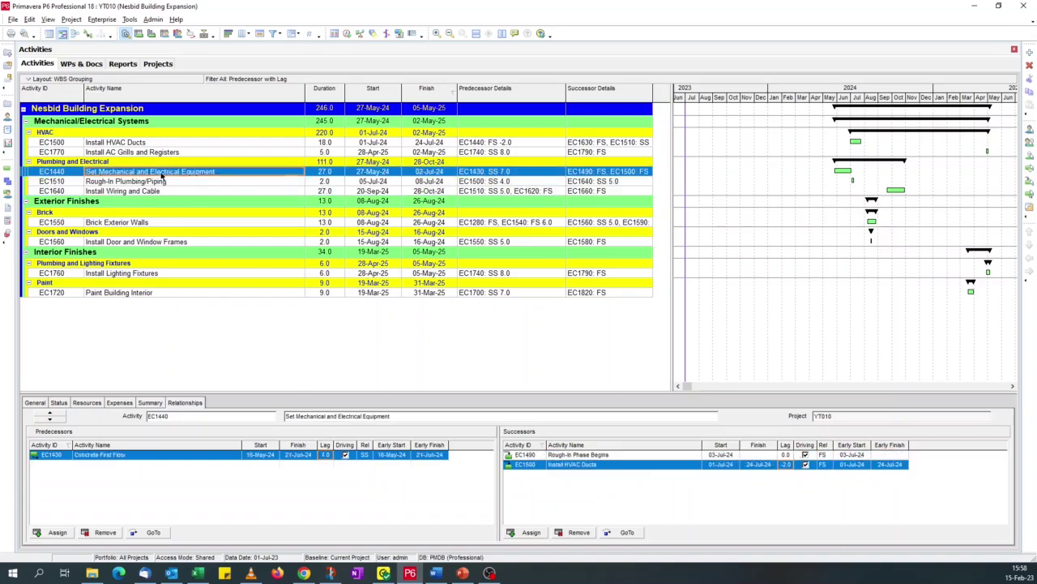
{"action": "left_click", "coordinate": [159, 154]}
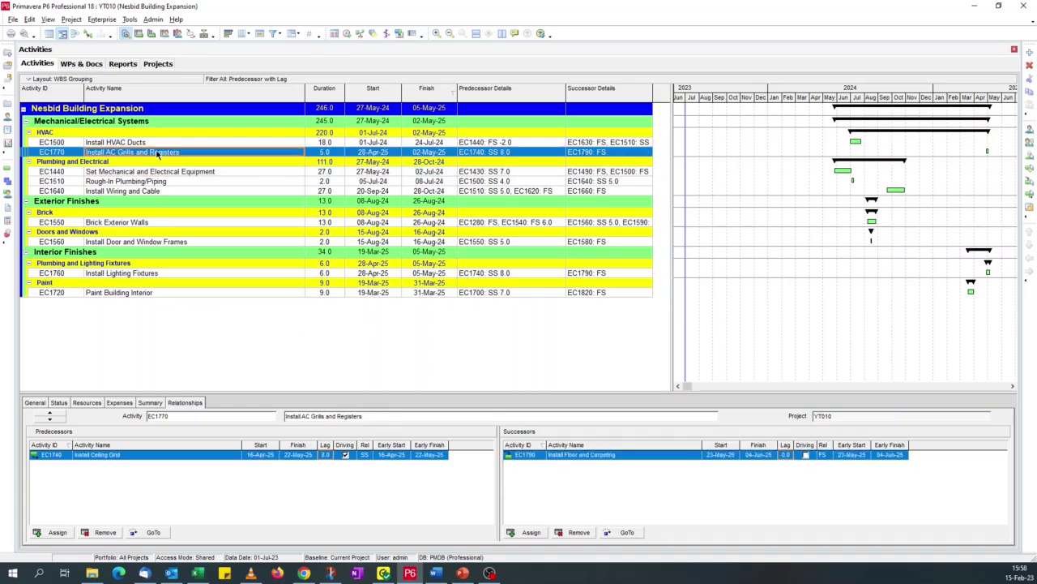
{"action": "left_click", "coordinate": [159, 143]}
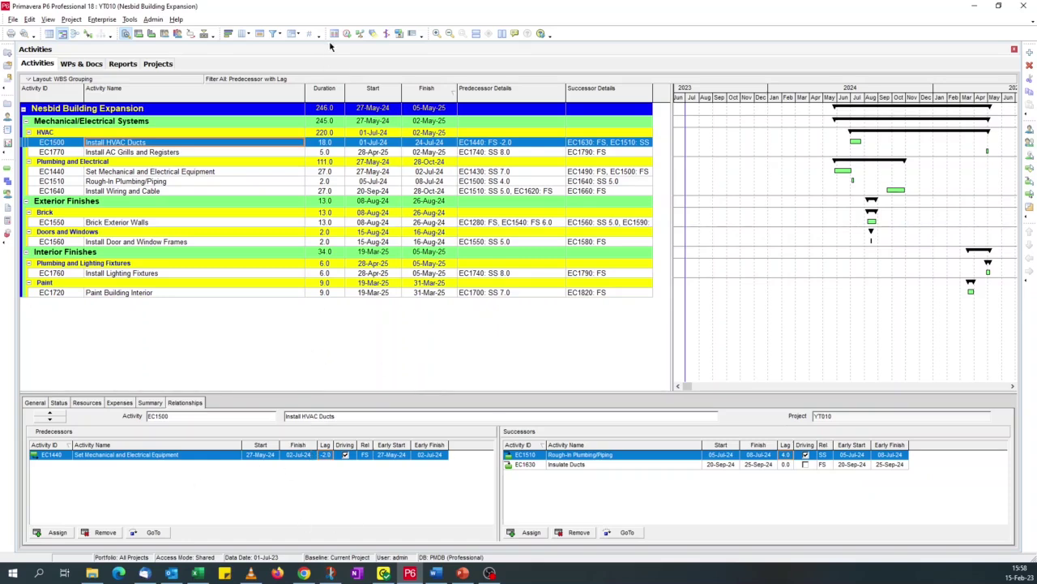
Step: Deselect the Predecessor with Lag filter and rename it "1 - Predecessor with Lag"
{"action": "left_click", "coordinate": [272, 34]}
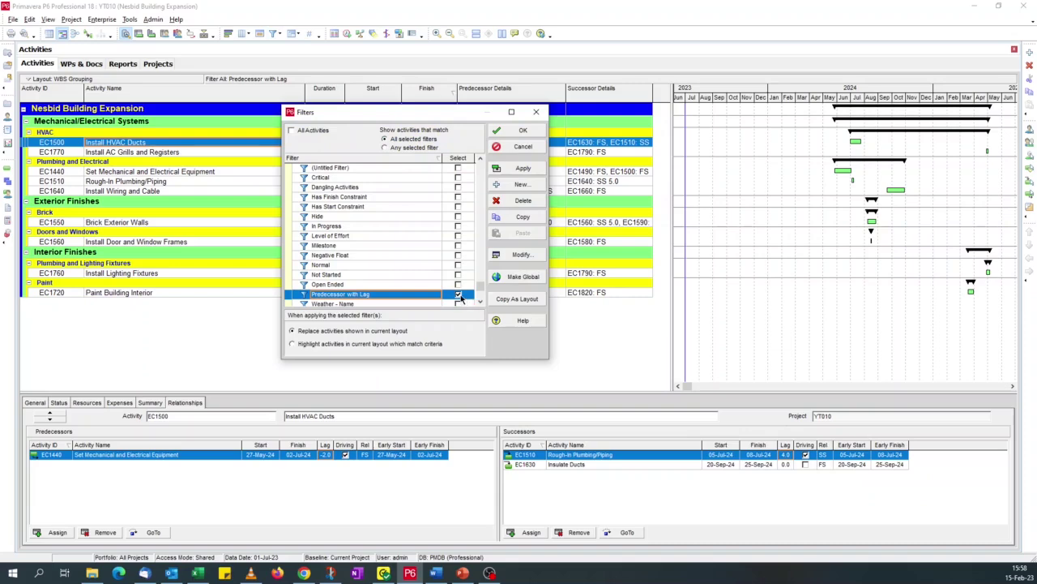
{"action": "left_click", "coordinate": [459, 295]}
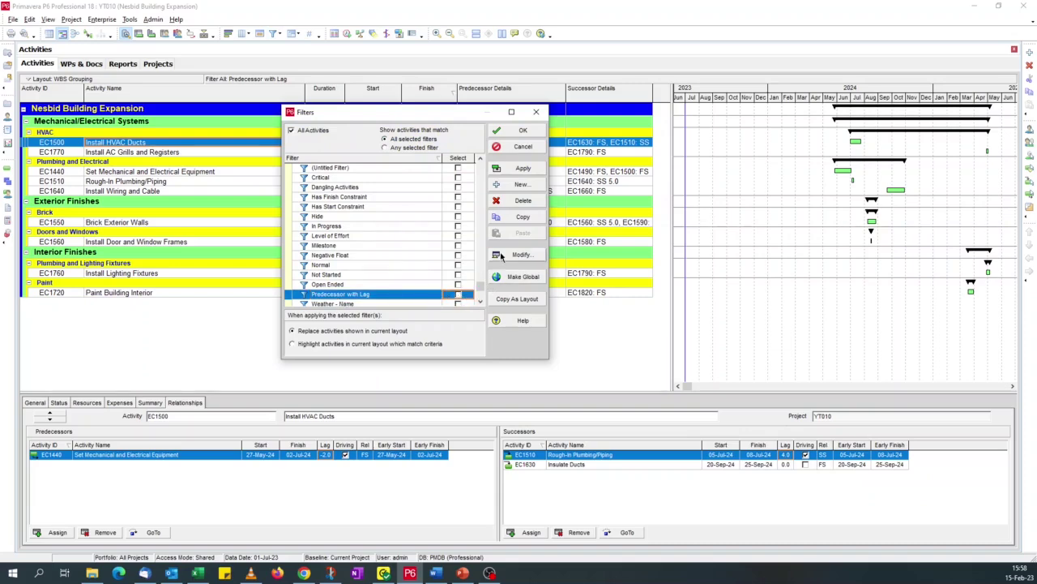
{"action": "left_click", "coordinate": [521, 254]}
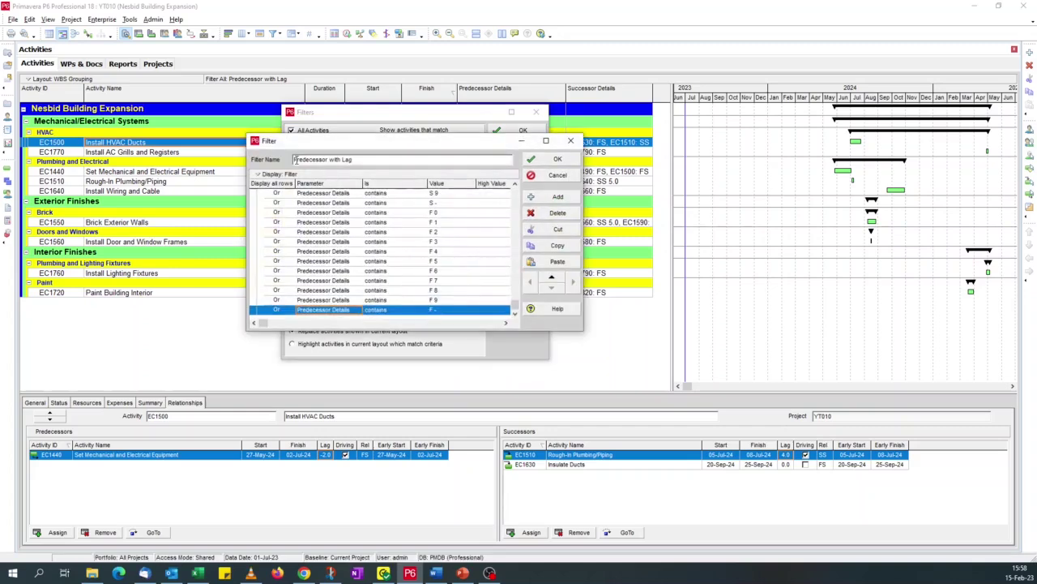
{"action": "type", "text": "1 -"}
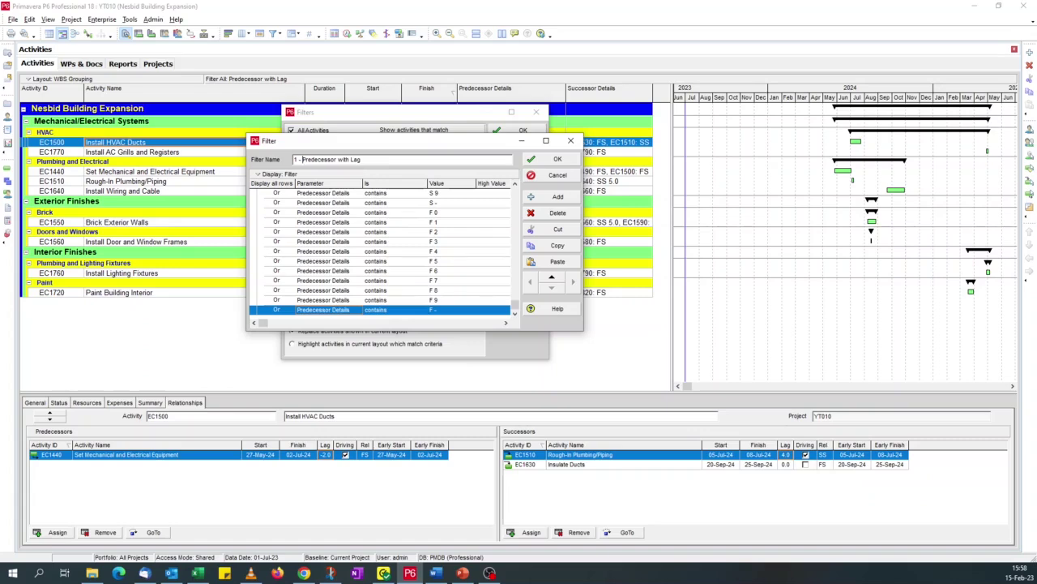
{"action": "left_click", "coordinate": [546, 161]}
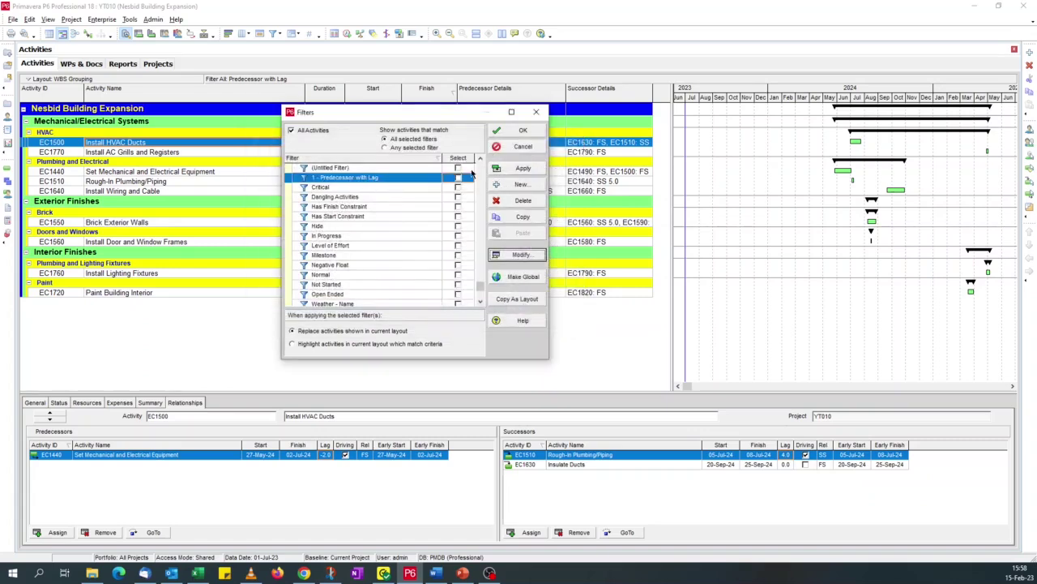
Step: Delete the "(Untitled Filter)" entry from the user-defined filters
{"action": "left_click", "coordinate": [480, 159]}
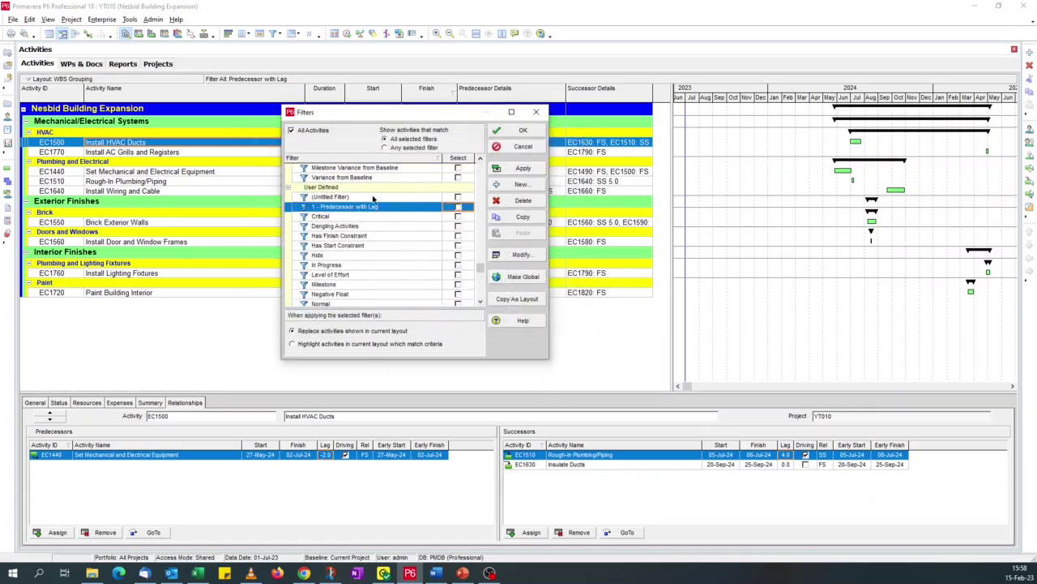
{"action": "left_click", "coordinate": [376, 196]}
{"action": "left_click", "coordinate": [521, 202]}
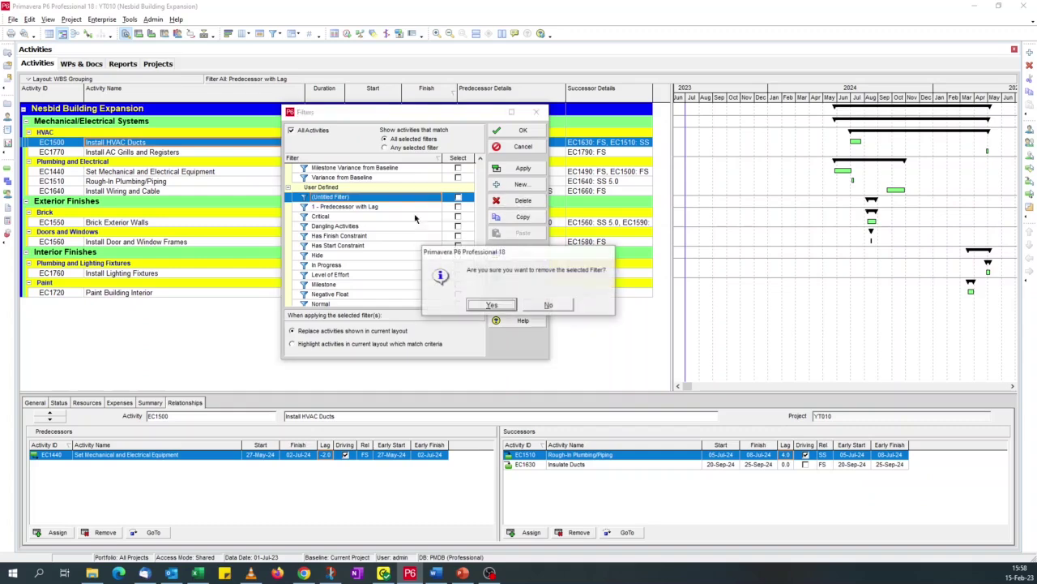
{"action": "left_click", "coordinate": [492, 304]}
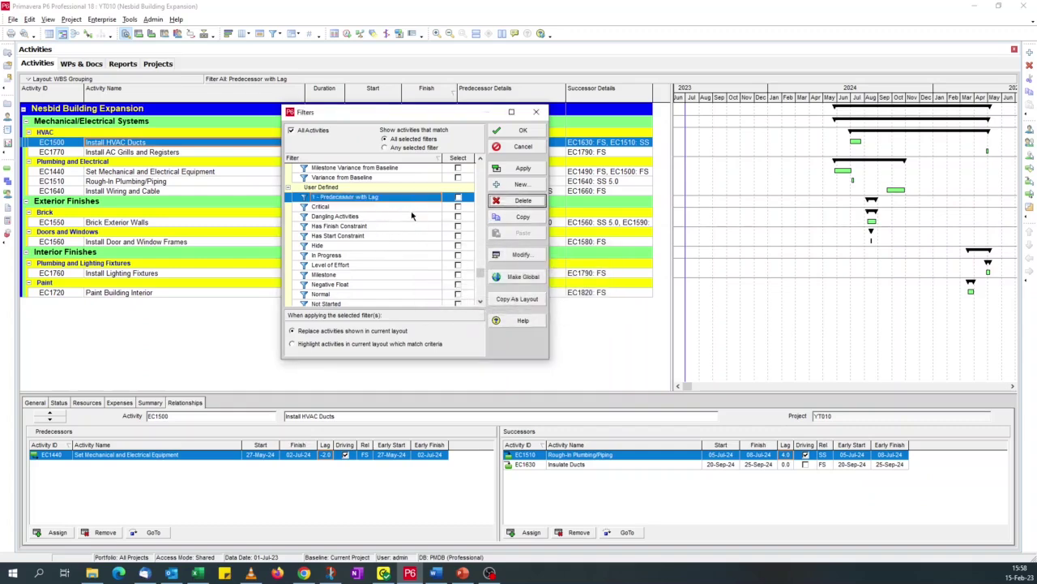
Step: Duplicate the "1 - Predecessor with Lag" filter and rename the copy "1 - Successor with Lag"
{"action": "left_click", "coordinate": [361, 200]}
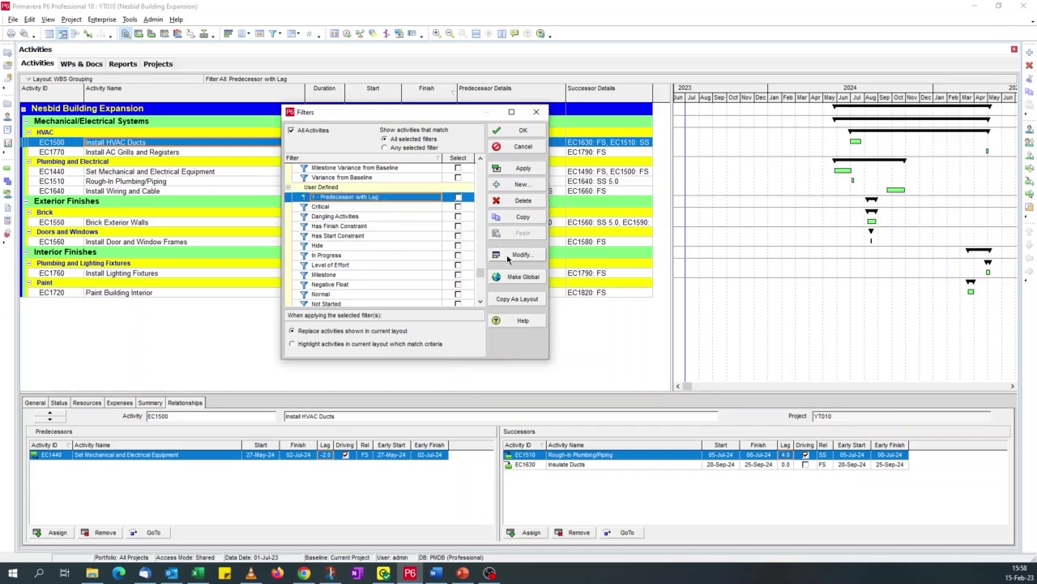
{"action": "left_click", "coordinate": [514, 219]}
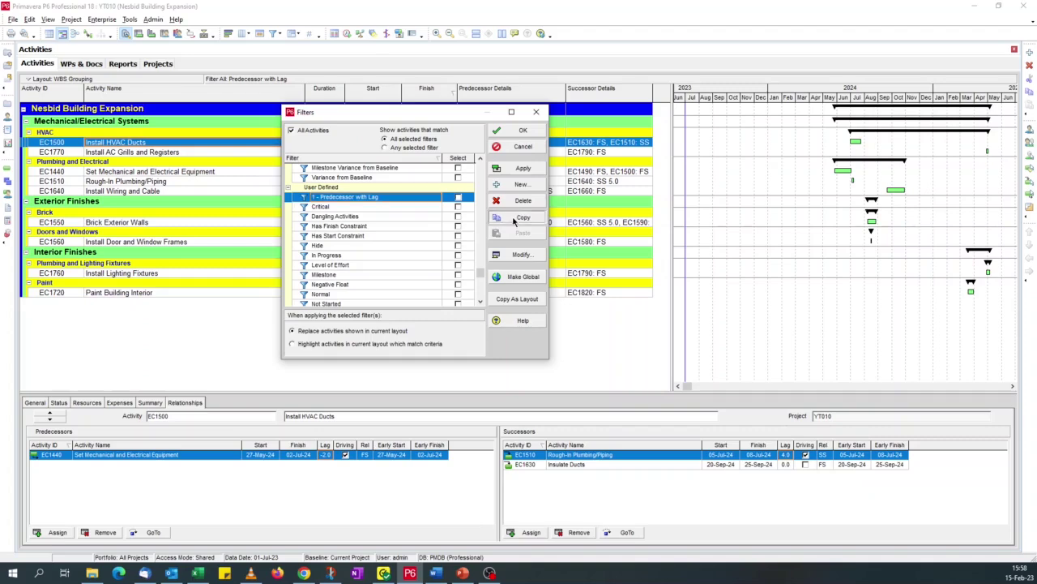
{"action": "left_click", "coordinate": [518, 235]}
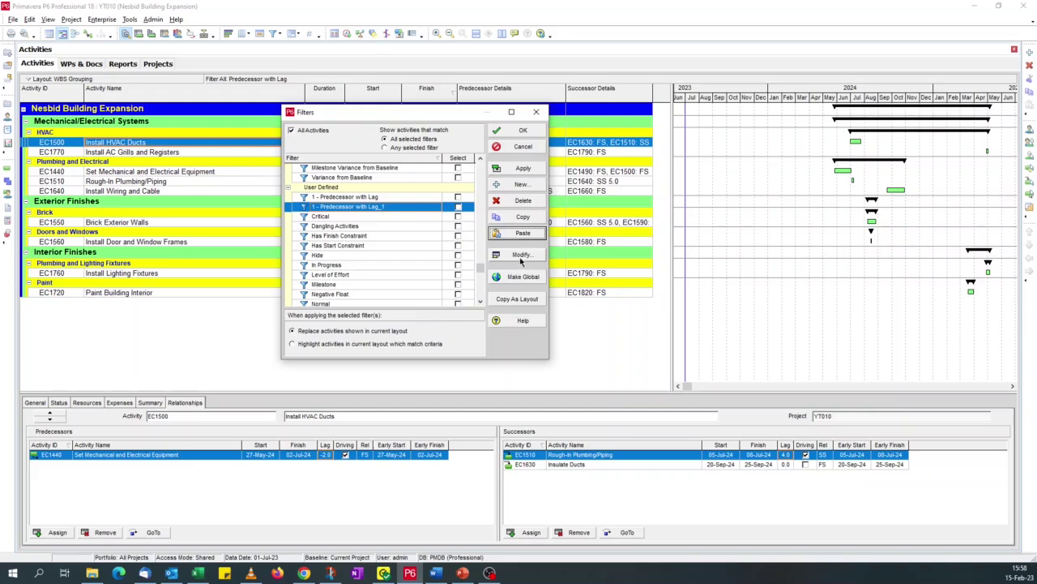
{"action": "left_click", "coordinate": [523, 254]}
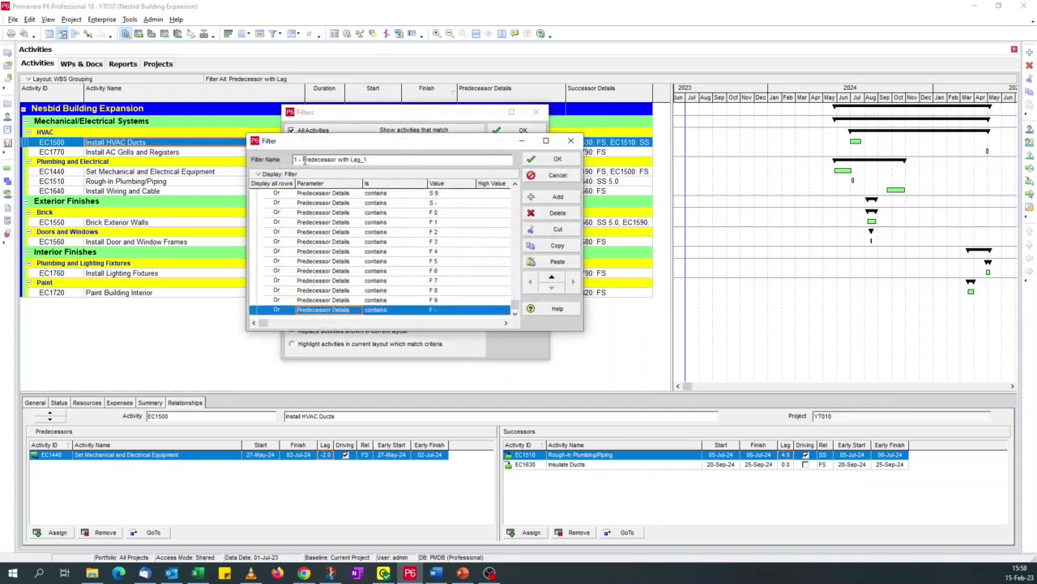
{"action": "left_click_drag", "start_coordinate": [304, 161], "coordinate": [327, 162]}
{"action": "type", "text": "sUCCE"}
{"action": "key", "text": "BackSpace"}
{"action": "key", "text": "BackSpace"}
{"action": "key", "text": "BackSpace"}
{"action": "key", "text": "BackSpace"}
{"action": "key", "text": "BackSpace"}
{"action": "type", "text": "Succe"}
Step: Change the parameter of the new filter's first criterion, "S 0", to Successor Details
{"action": "left_click_drag", "start_coordinate": [518, 339], "coordinate": [517, 460]}
{"action": "left_click", "coordinate": [333, 203]}
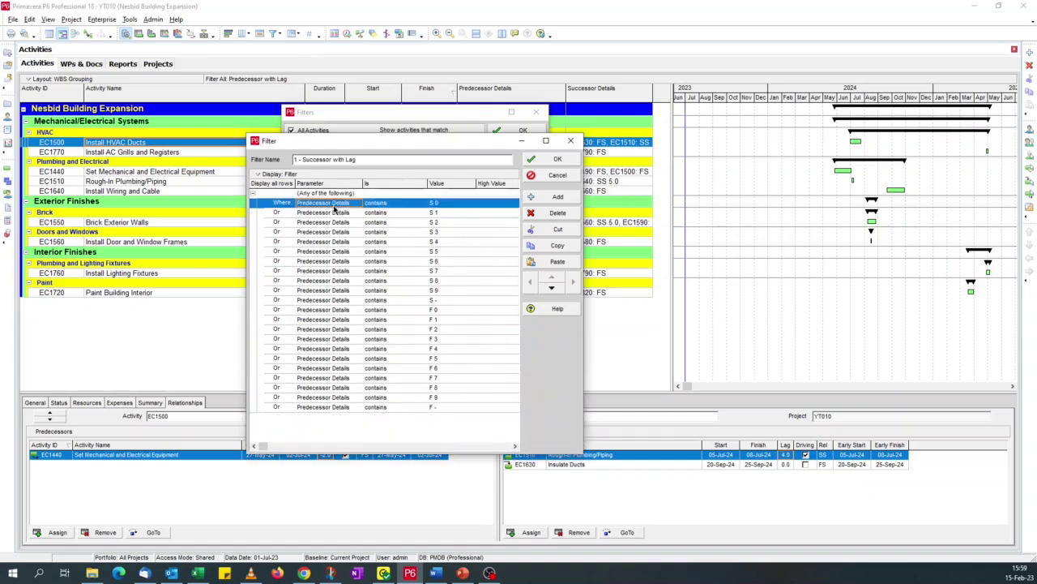
{"action": "left_click", "coordinate": [338, 208]}
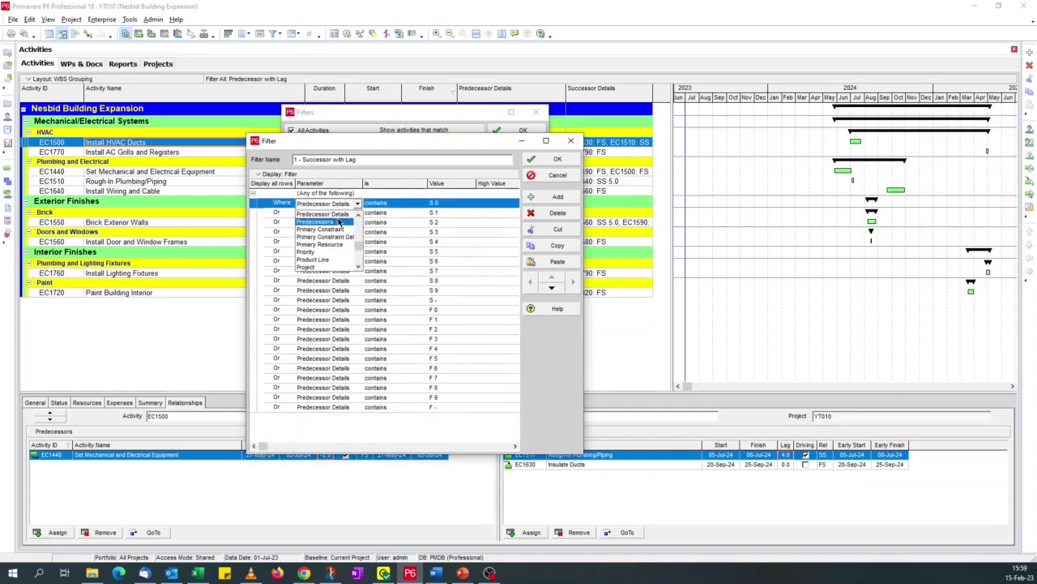
{"action": "key", "text": "s"}
{"action": "key", "text": "u"}
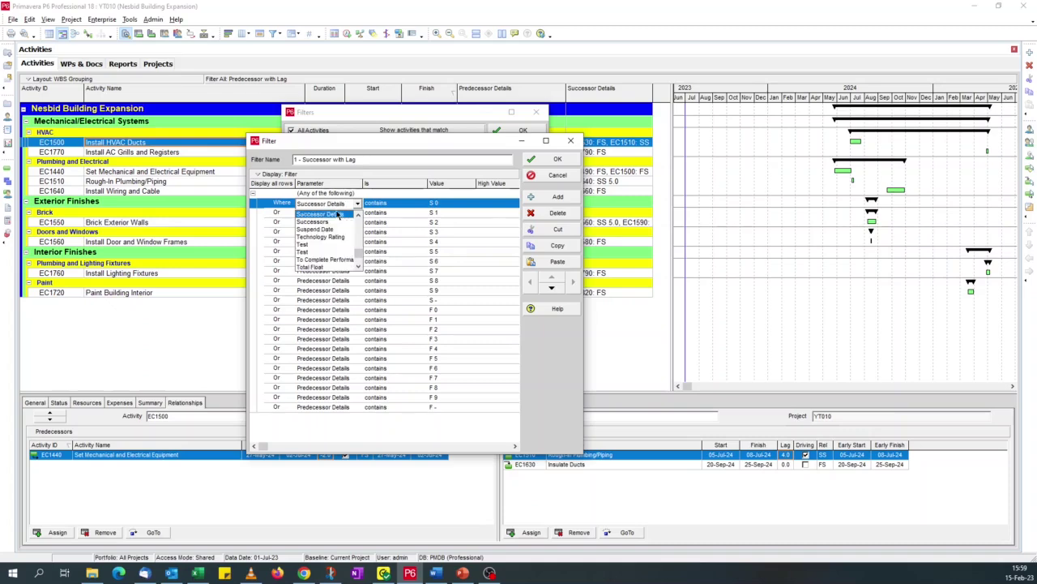
{"action": "left_click", "coordinate": [336, 214]}
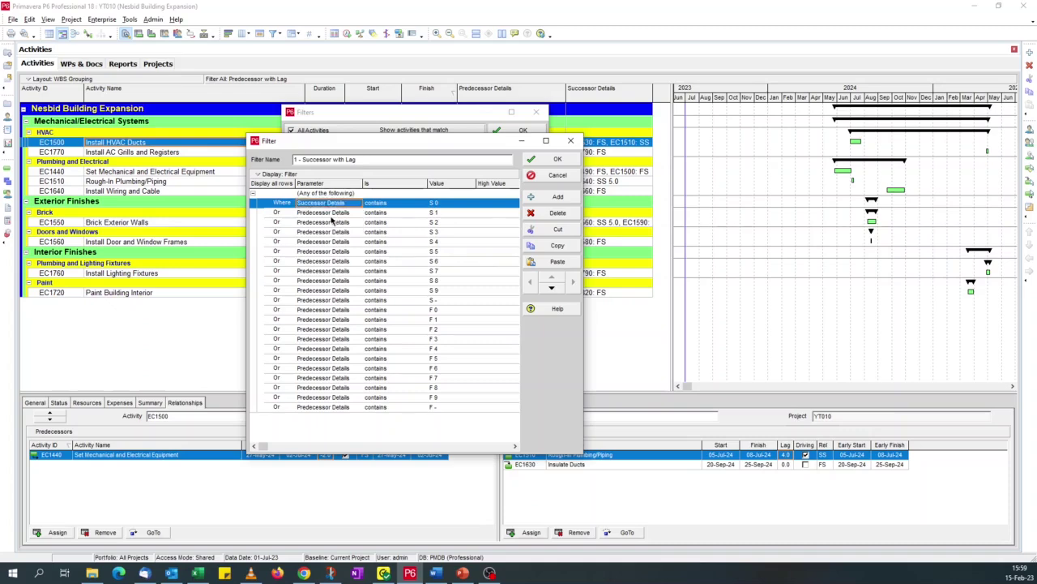
Step: Fill the Successor Details parameter down through all criteria to "F -" and save the successor filter
{"action": "left_click", "coordinate": [328, 407], "text": "shift"}
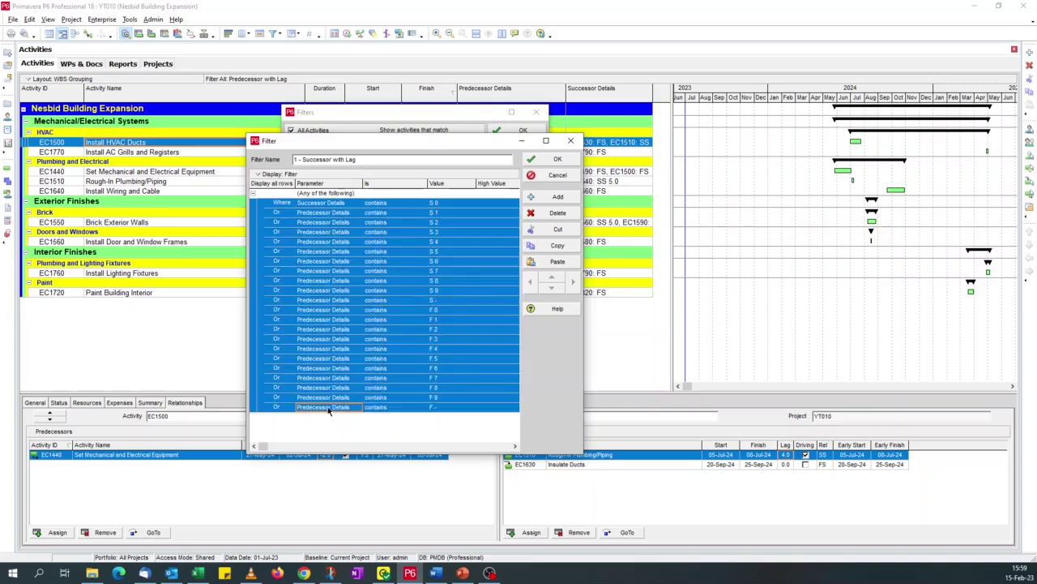
{"action": "right_click", "coordinate": [329, 411]}
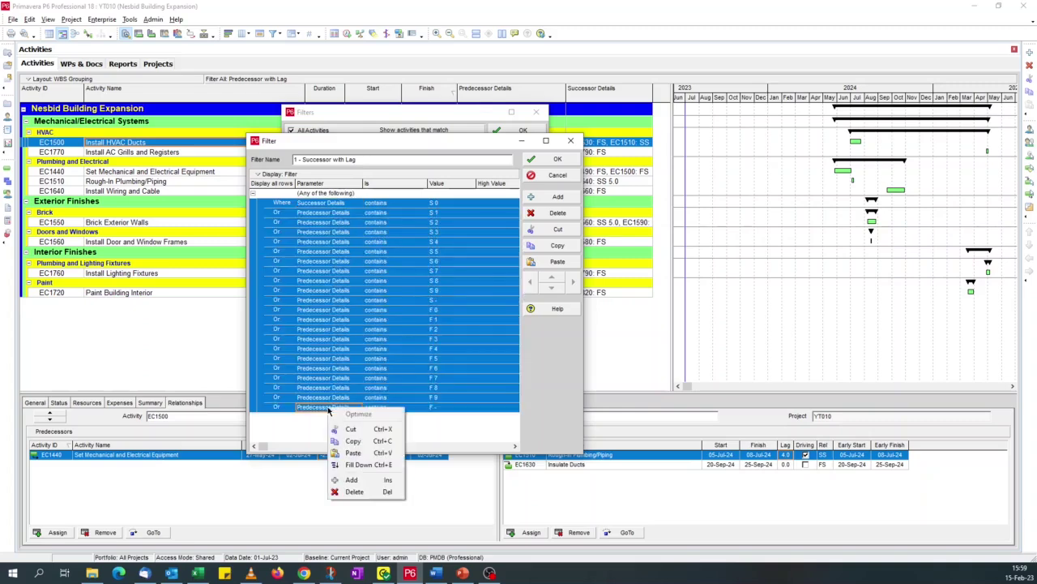
{"action": "left_click", "coordinate": [357, 466]}
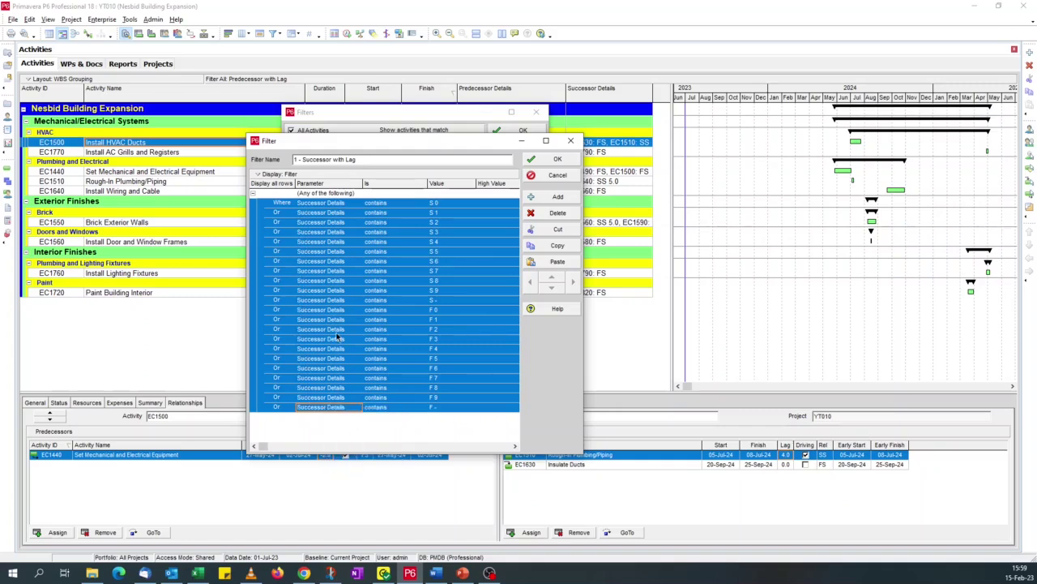
{"action": "left_click", "coordinate": [318, 291]}
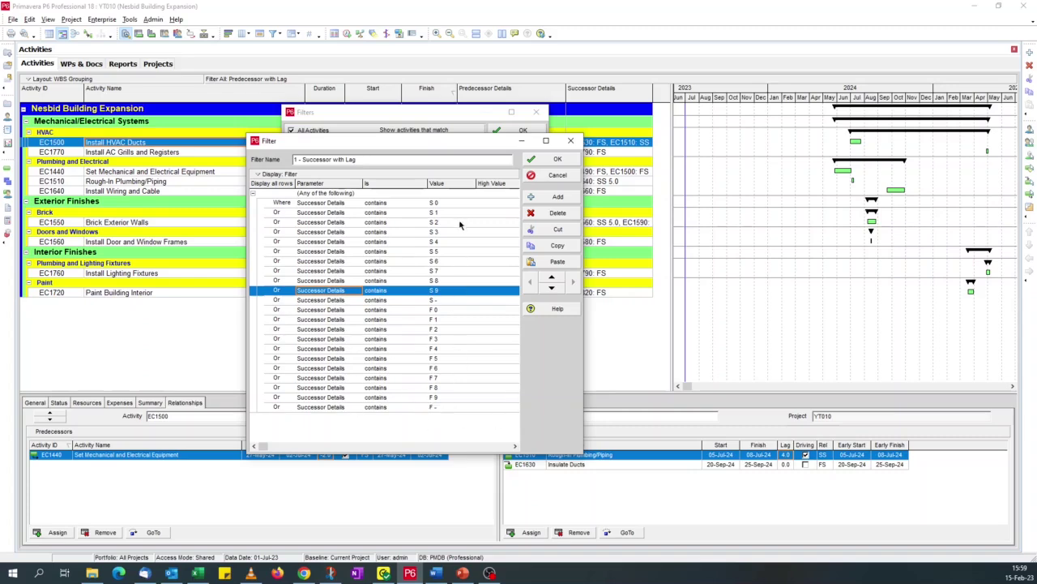
{"action": "left_click", "coordinate": [541, 161]}
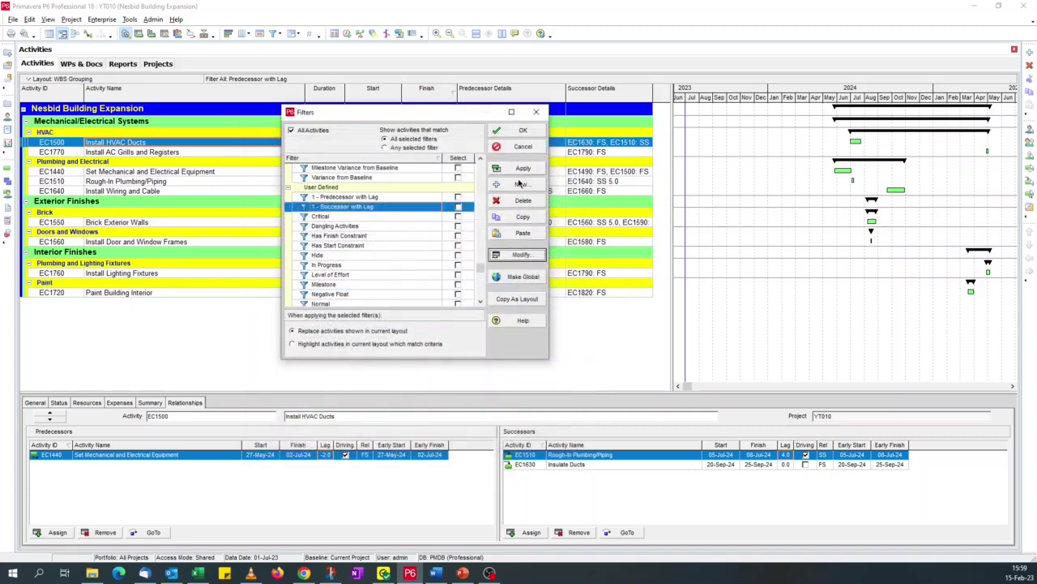
Step: Apply only the "1 - Successor with Lag" filter to the activities and close the filter list
{"action": "left_click", "coordinate": [458, 206]}
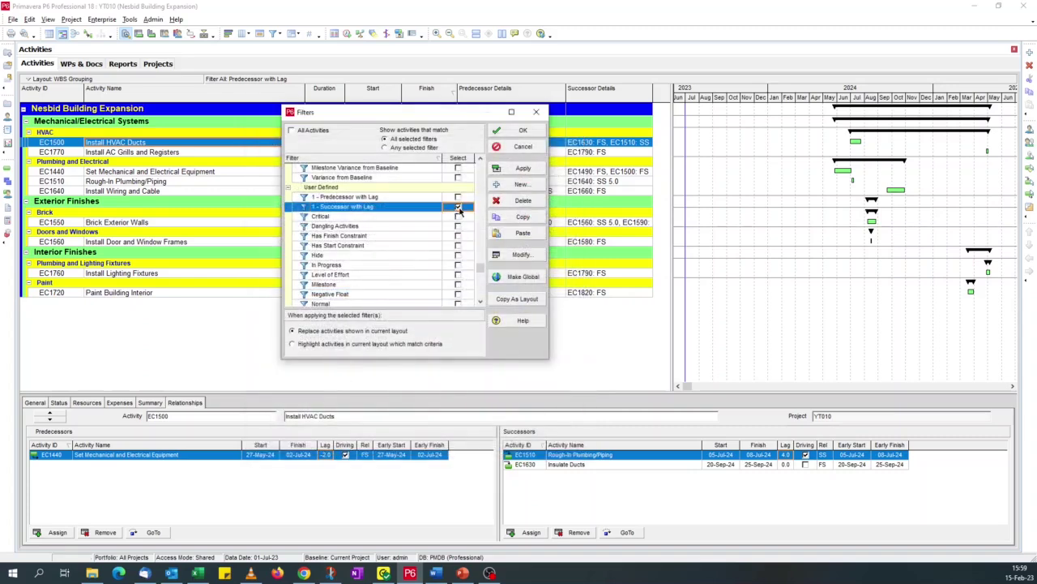
{"action": "left_click", "coordinate": [519, 169]}
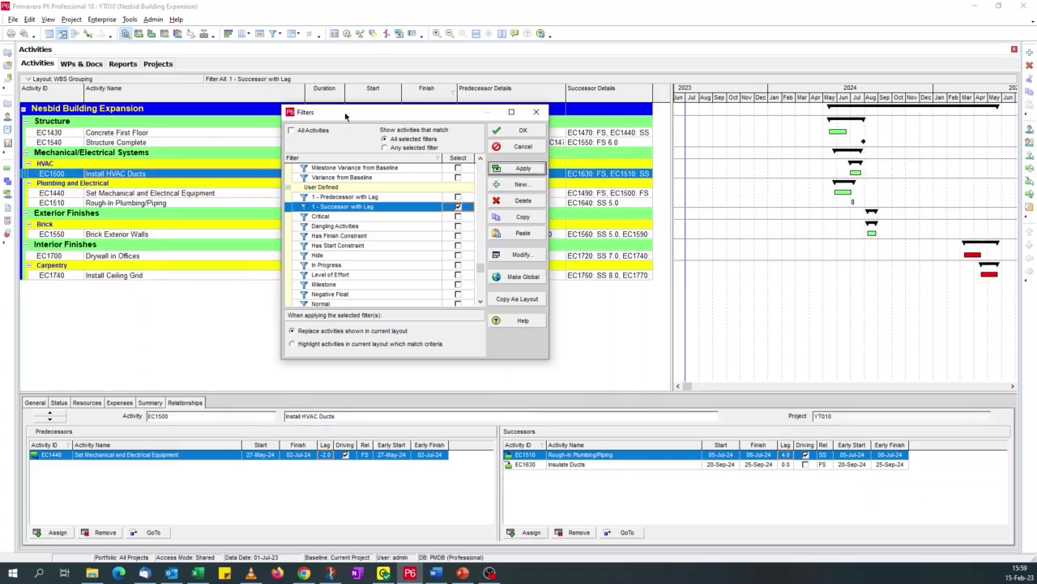
{"action": "left_click", "coordinate": [504, 133]}
Step: Go through the activities listed by the successor filter and examine the lag of each one's successor relationships
{"action": "left_click", "coordinate": [209, 133]}
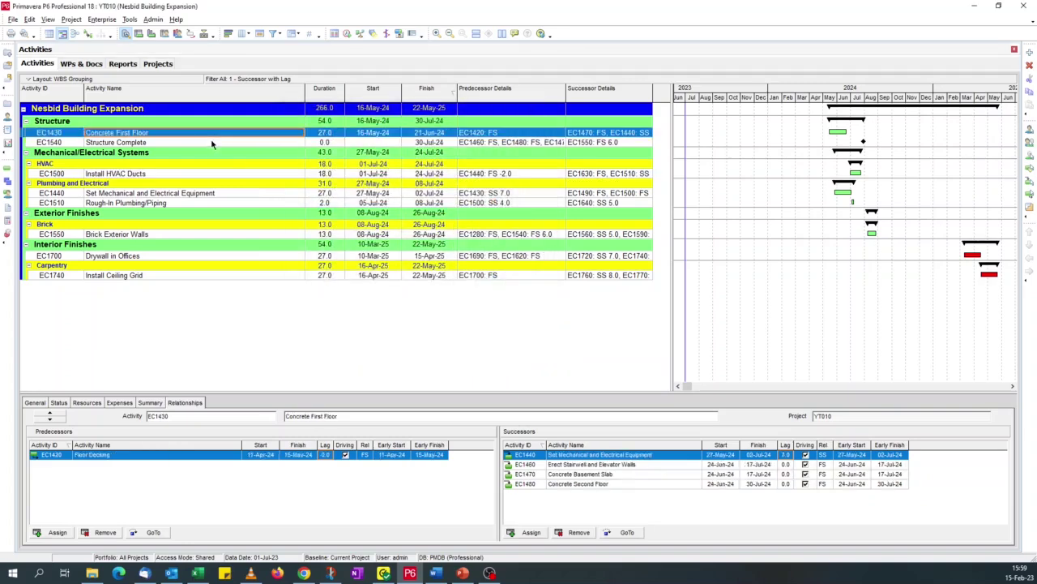
{"action": "left_click", "coordinate": [210, 142]}
{"action": "left_click", "coordinate": [196, 175]}
{"action": "left_click", "coordinate": [196, 194]}
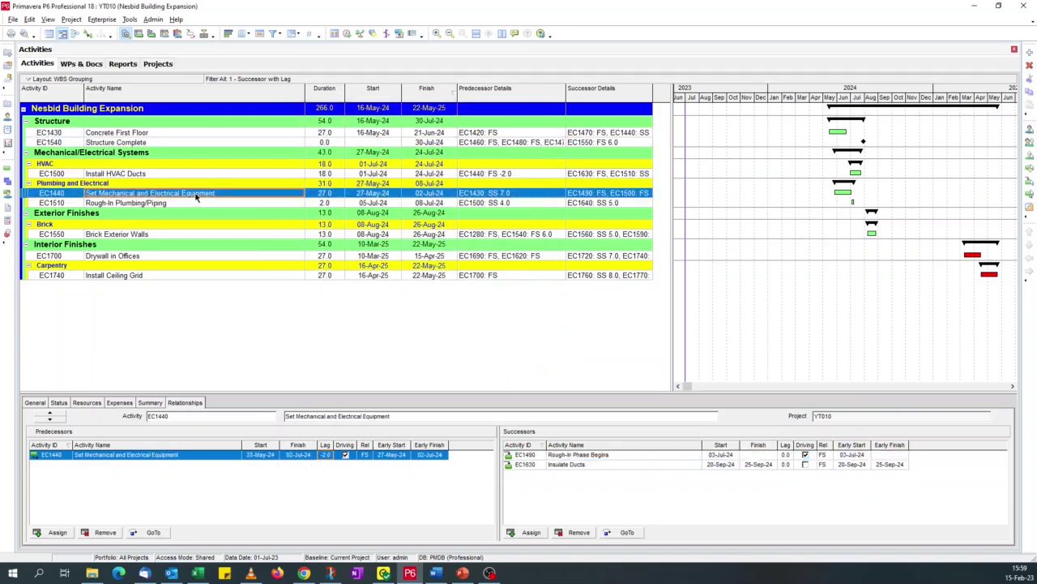
{"action": "left_click", "coordinate": [194, 205]}
{"action": "left_click", "coordinate": [187, 235]}
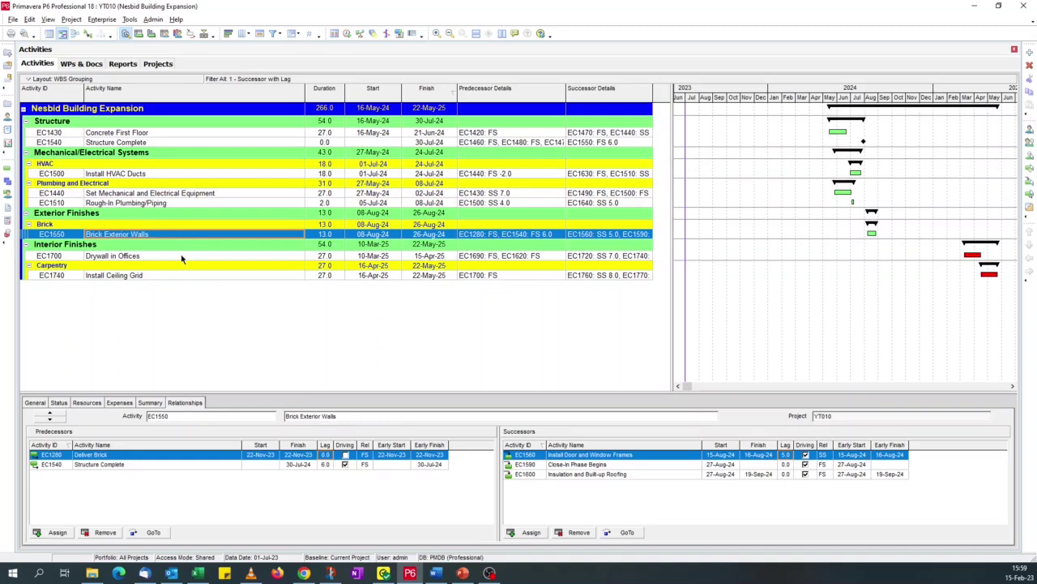
{"action": "left_click", "coordinate": [182, 258]}
{"action": "left_click", "coordinate": [175, 276]}
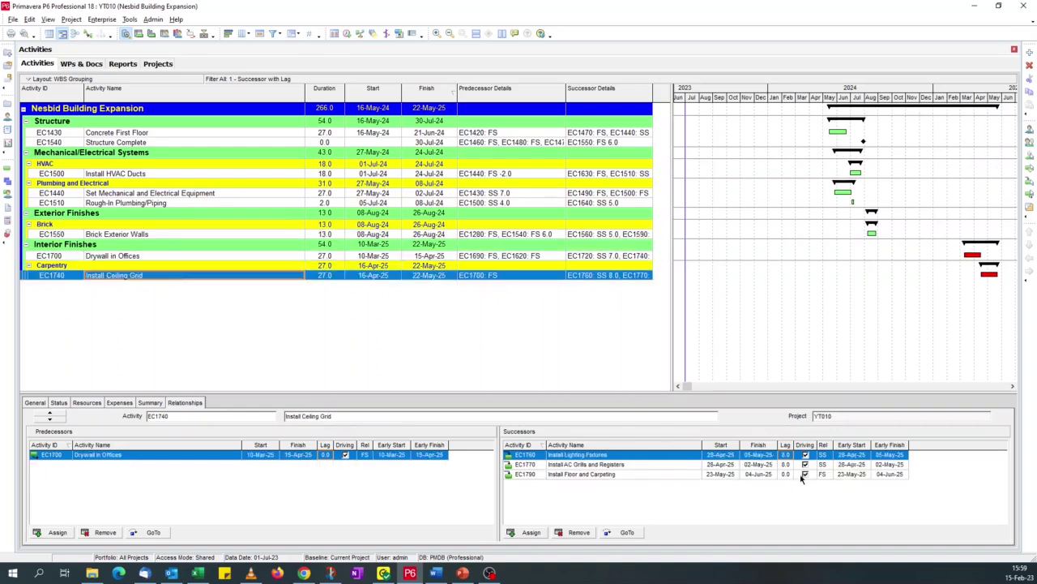
{"action": "left_click", "coordinate": [297, 258]}
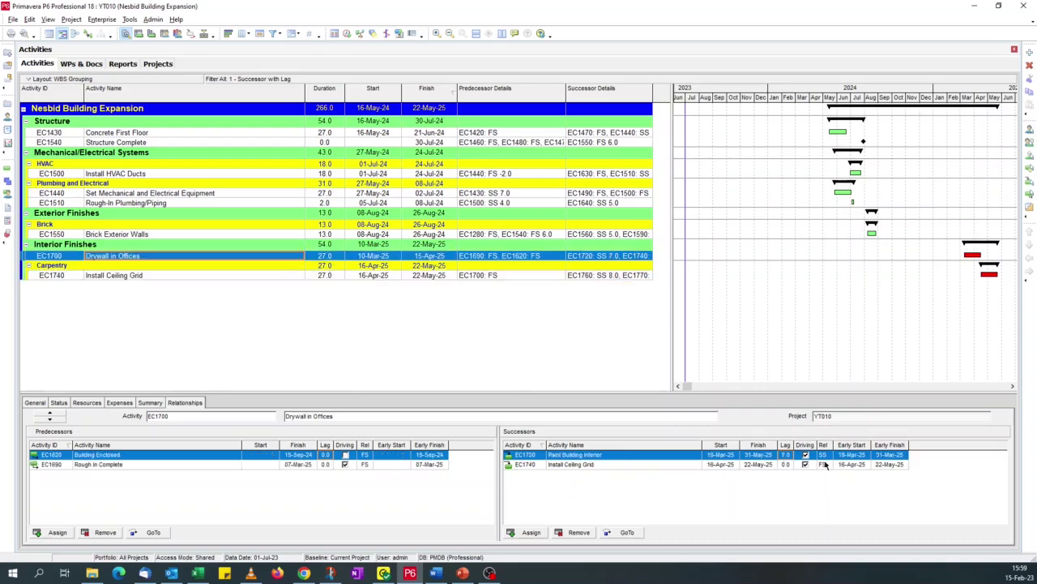
{"action": "left_click", "coordinate": [289, 235]}
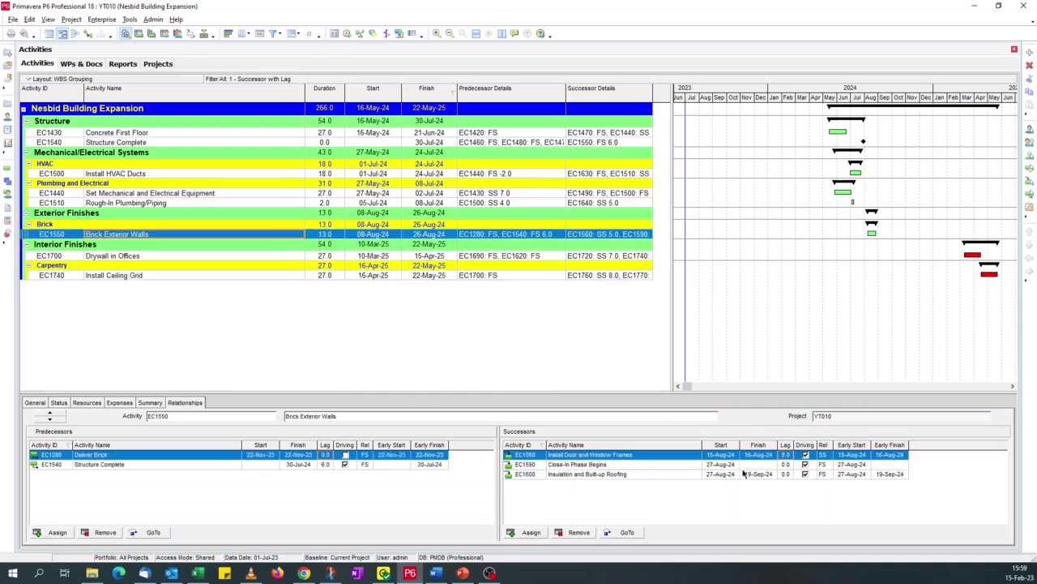
Step: Examine the successor lags of the activities from Rough-In Plumbing/Piping back up to Concrete First Floor
{"action": "left_click", "coordinate": [243, 203]}
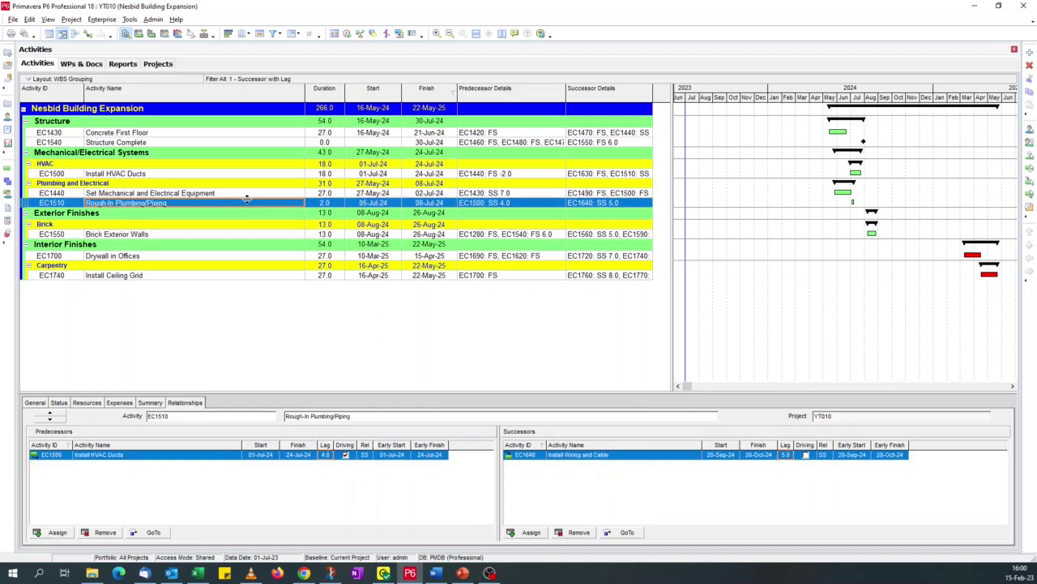
{"action": "left_click", "coordinate": [237, 193]}
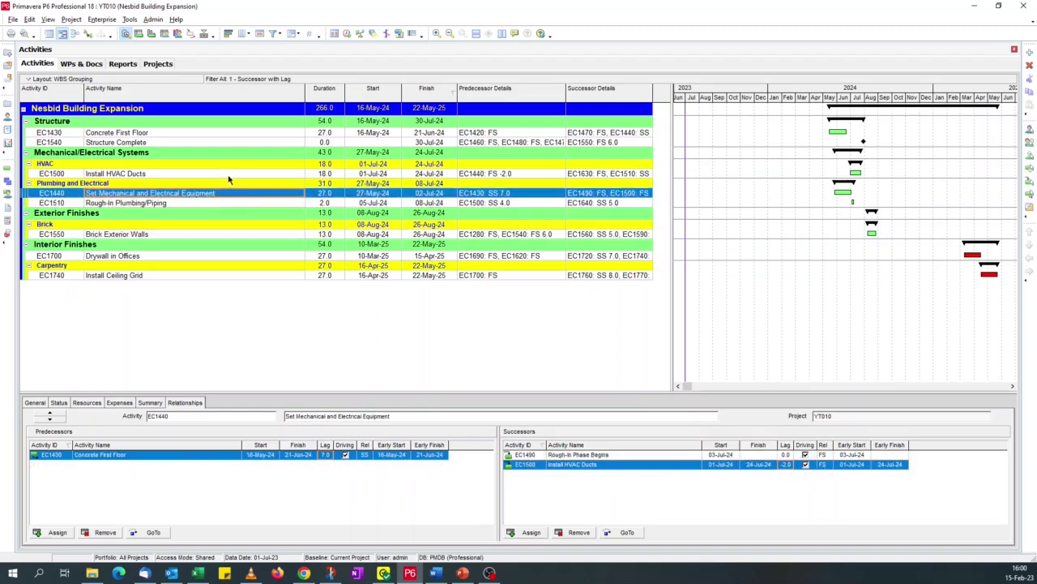
{"action": "left_click", "coordinate": [228, 177]}
{"action": "left_click", "coordinate": [199, 144]}
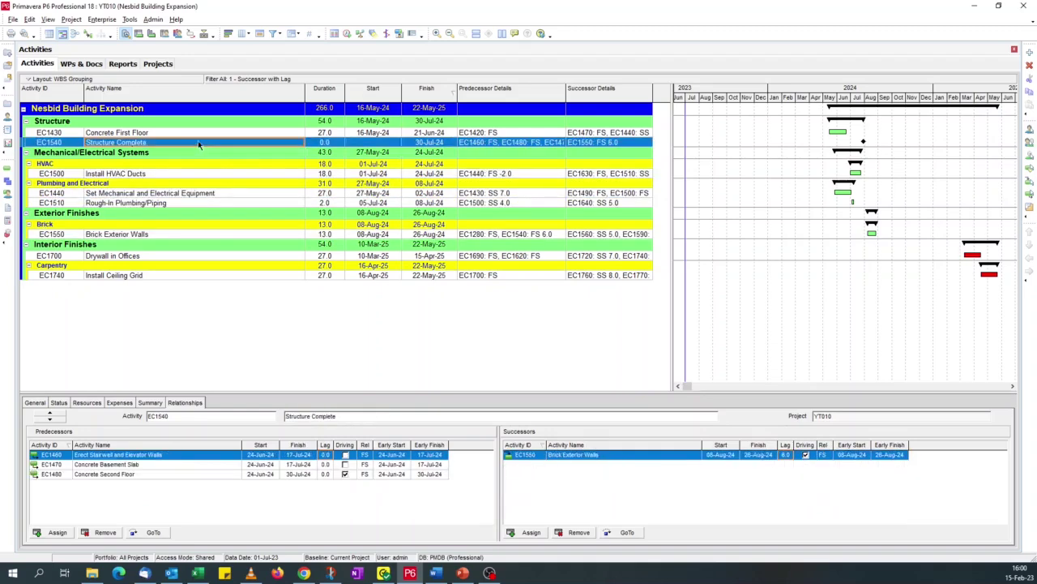
{"action": "left_click", "coordinate": [199, 133]}
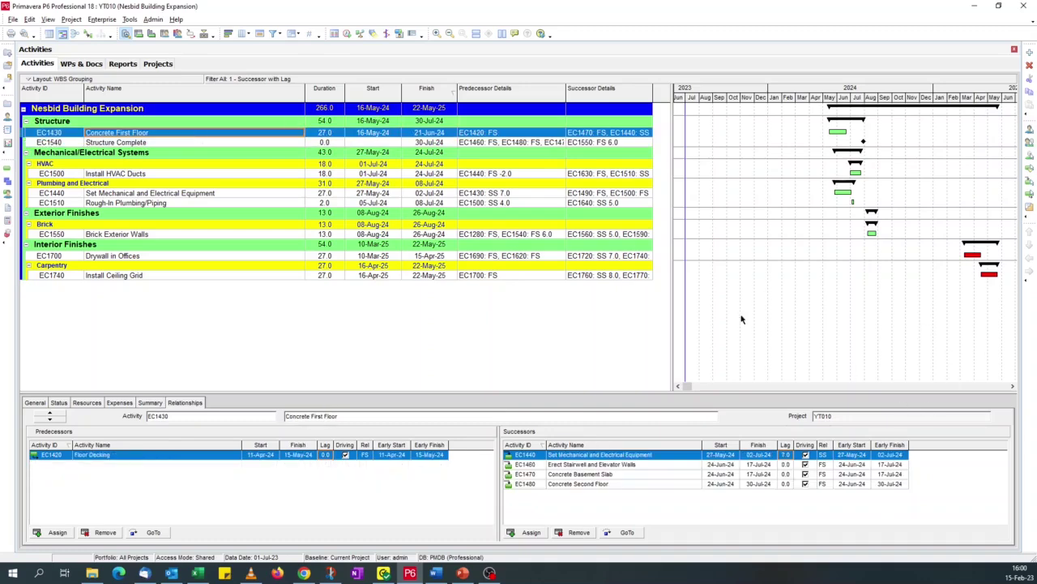
Step: Apply both the "1 - Predecessor with Lag" and "1 - Successor with Lag" filters, showing activities that match any selected filter
{"action": "left_click", "coordinate": [272, 34]}
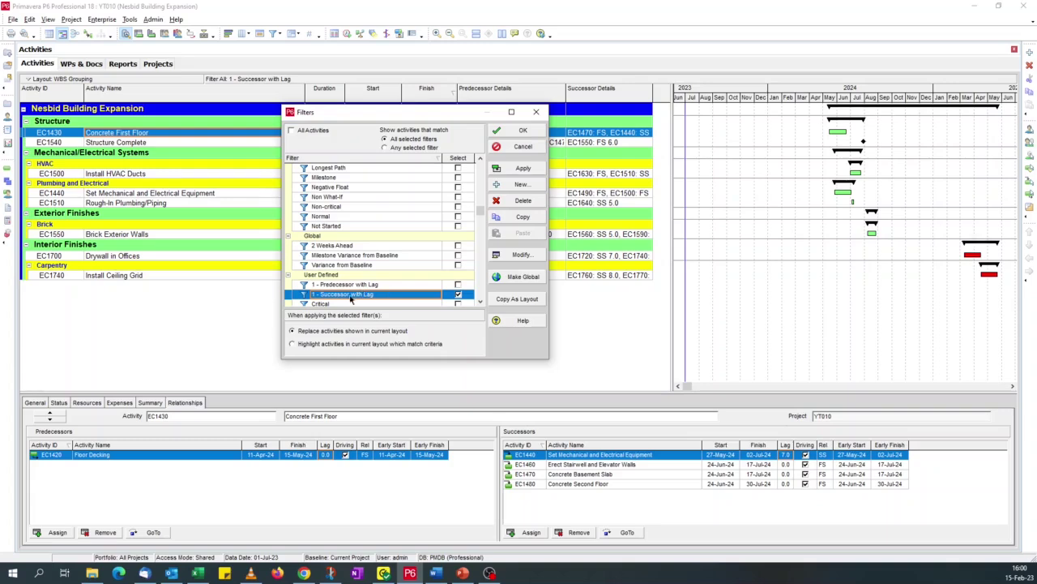
{"action": "left_click", "coordinate": [459, 284]}
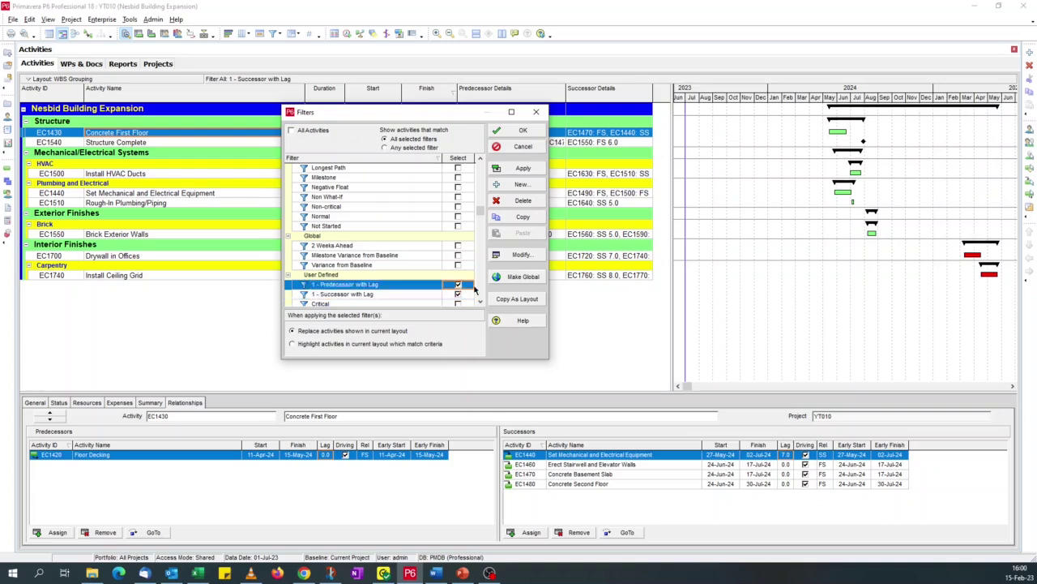
{"action": "left_click", "coordinate": [394, 150]}
{"action": "left_click", "coordinate": [518, 169]}
{"action": "left_click", "coordinate": [522, 130]}
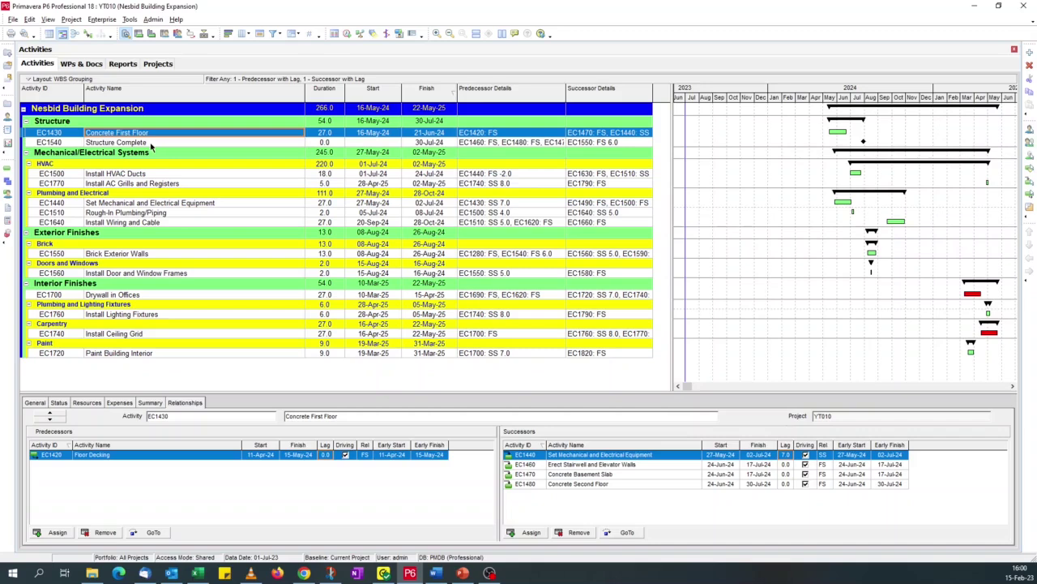
Step: Go through the activities listed by the combined filters, from Structure Complete to Paint Building Interior, and examine their predecessor and successor lags
{"action": "left_click", "coordinate": [146, 142]}
{"action": "left_click", "coordinate": [141, 174]}
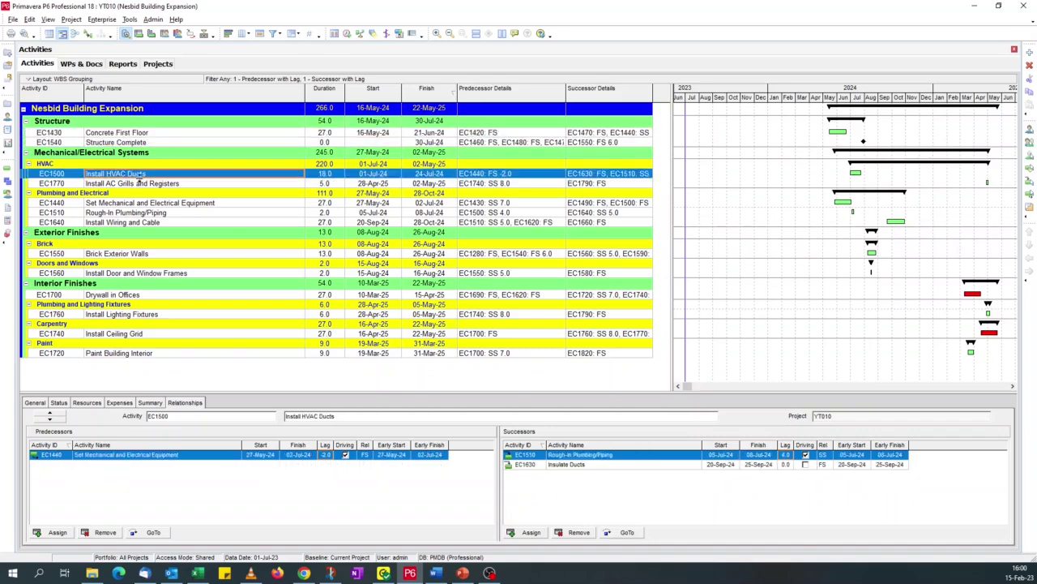
{"action": "left_click", "coordinate": [143, 184]}
{"action": "left_click", "coordinate": [156, 204]}
{"action": "left_click", "coordinate": [160, 213]}
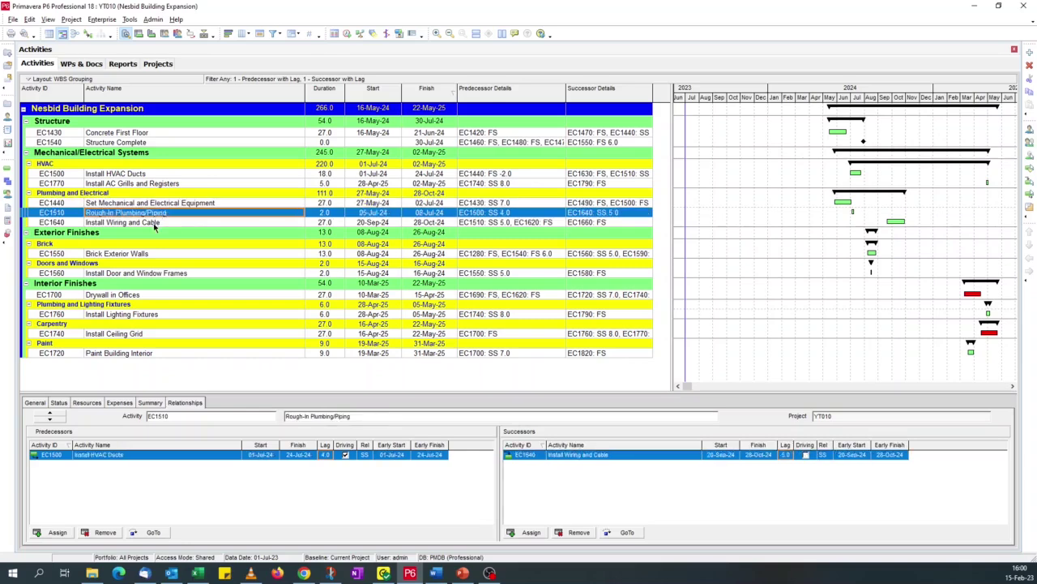
{"action": "left_click", "coordinate": [154, 222]}
{"action": "left_click", "coordinate": [149, 254]}
{"action": "left_click", "coordinate": [148, 277]}
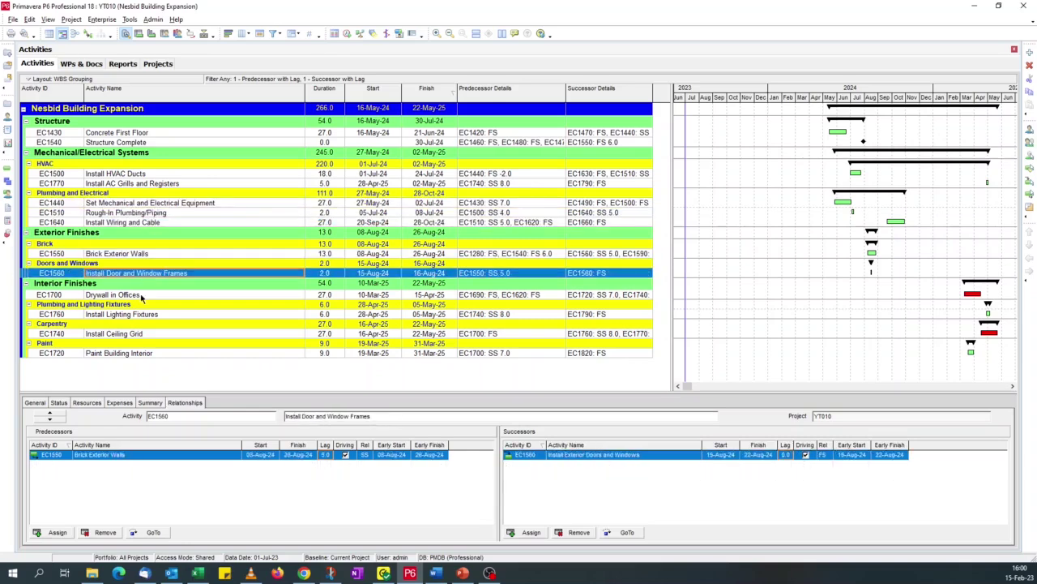
{"action": "left_click", "coordinate": [142, 298]}
{"action": "left_click", "coordinate": [149, 317]}
{"action": "left_click", "coordinate": [148, 335]}
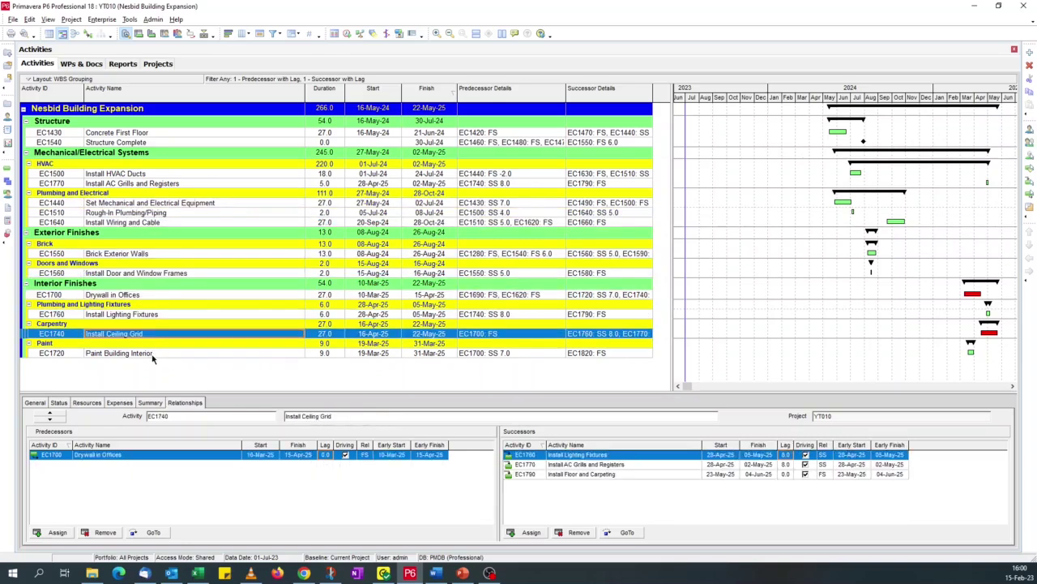
{"action": "left_click", "coordinate": [151, 354]}
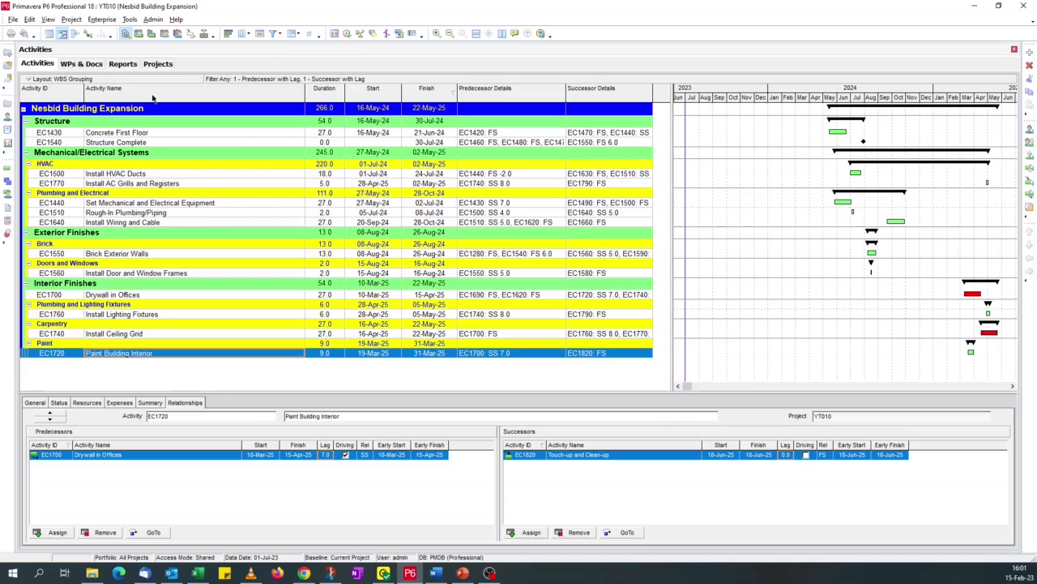
Step: Remove the Successor Details and Predecessor Details columns from the activity table and narrow the table area to the remaining columns
{"action": "left_click", "coordinate": [242, 37]}
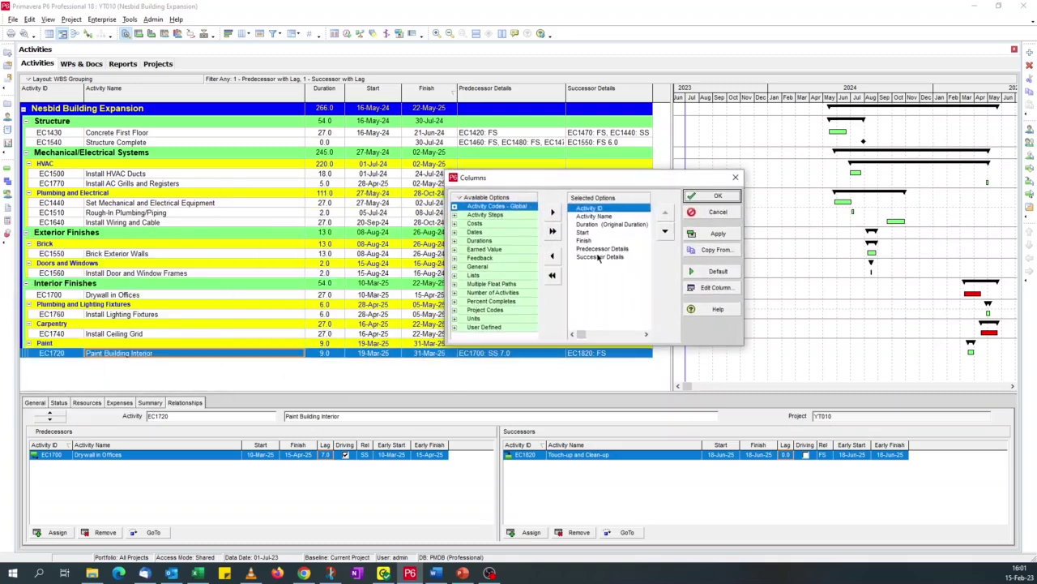
{"action": "double_click", "coordinate": [599, 257]}
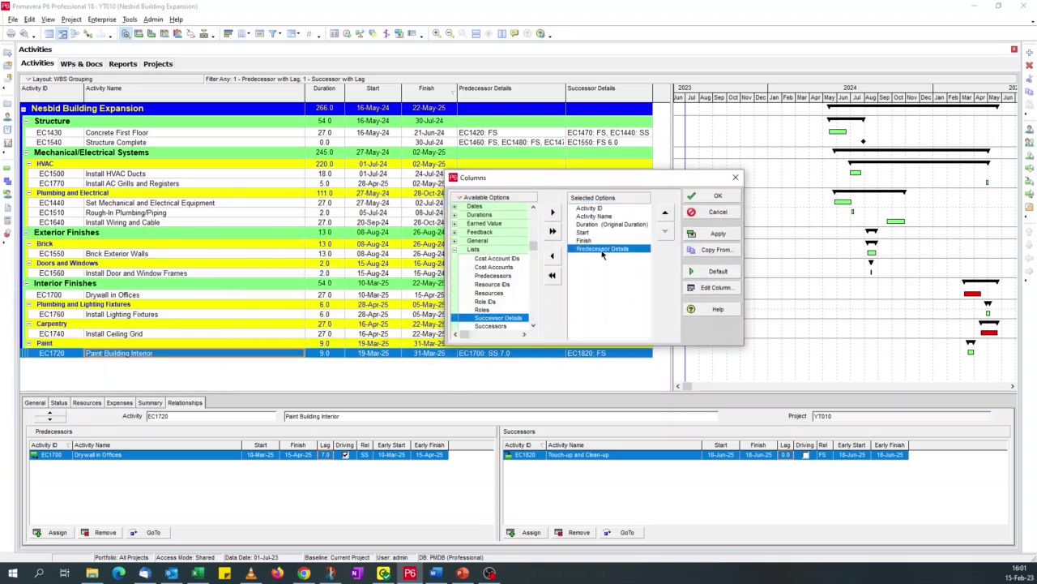
{"action": "double_click", "coordinate": [602, 250]}
{"action": "left_click", "coordinate": [716, 233]}
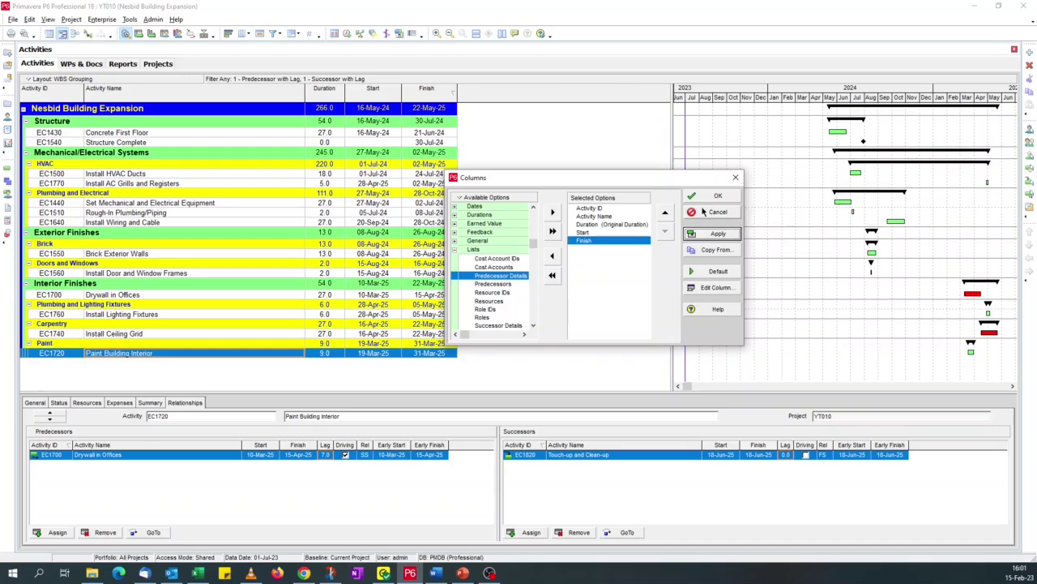
{"action": "left_click", "coordinate": [703, 211]}
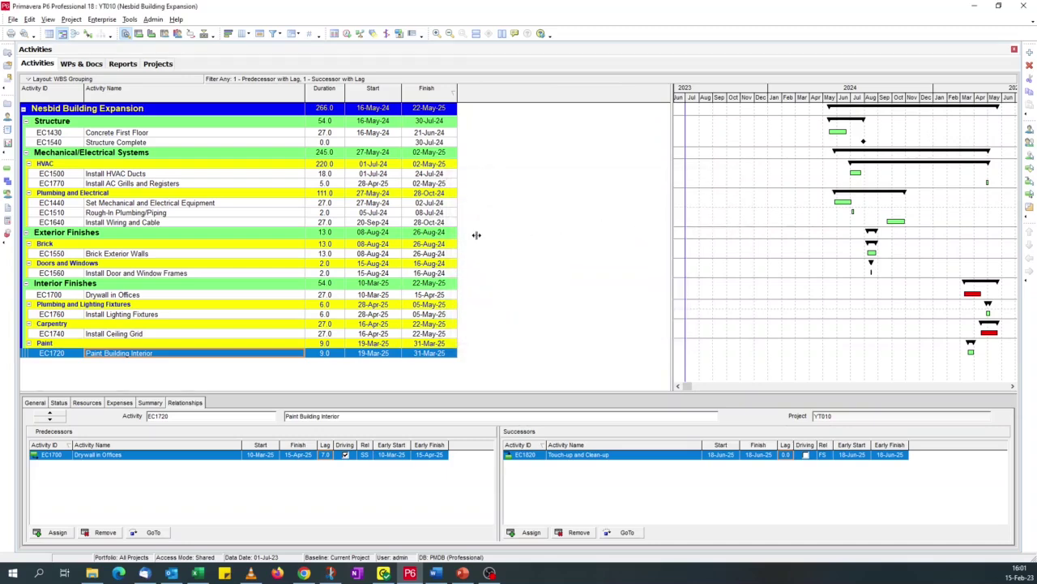
{"action": "left_click_drag", "start_coordinate": [477, 235], "coordinate": [468, 234]}
Step: Save the current view as a new layout named "Activities with Lag" for the current user
{"action": "left_click", "coordinate": [26, 80]}
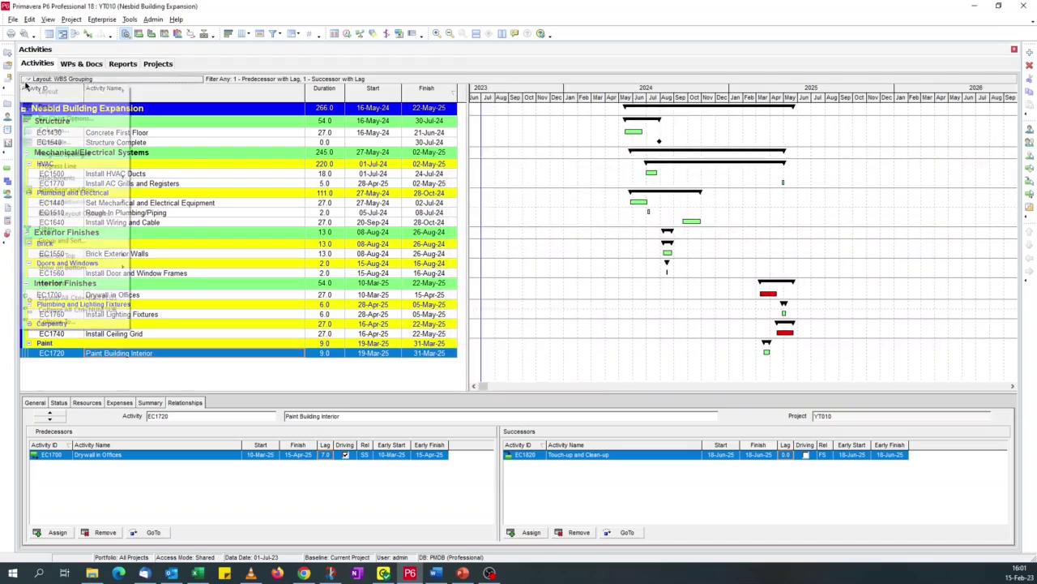
{"action": "mouse_move", "coordinate": [57, 91]}
{"action": "left_click", "coordinate": [150, 118]}
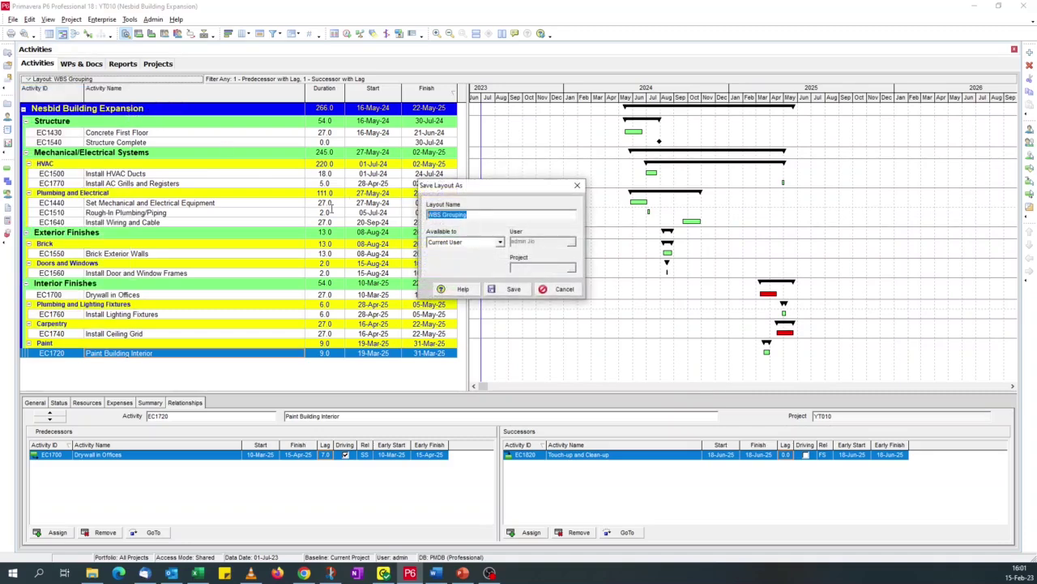
{"action": "type", "text": "Activities with Lag"}
{"action": "left_click", "coordinate": [509, 290]}
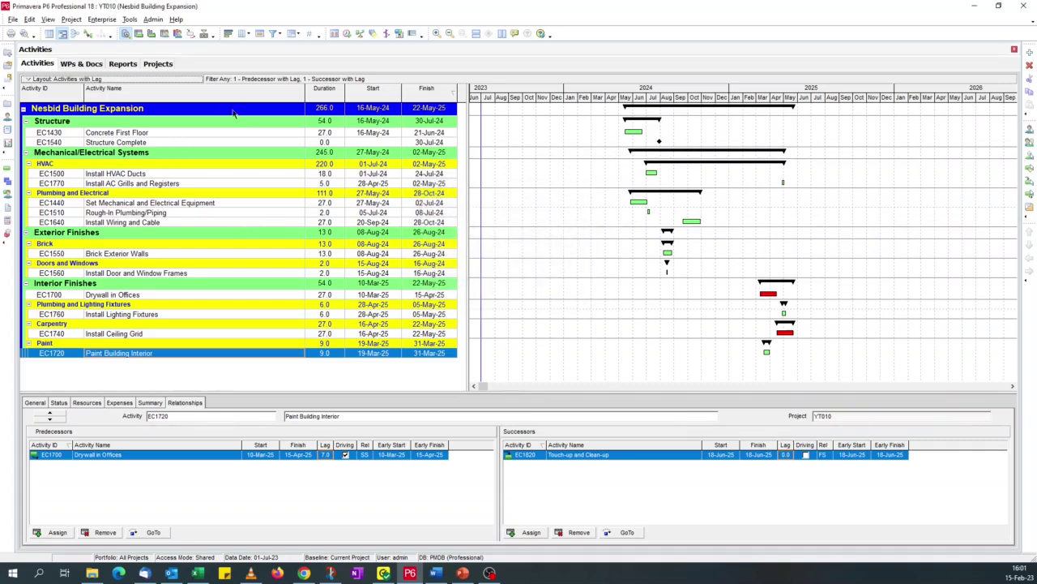
Step: Check the user layouts for the saved "Activities with Lag" layout and close the list without opening one
{"action": "left_click", "coordinate": [38, 79]}
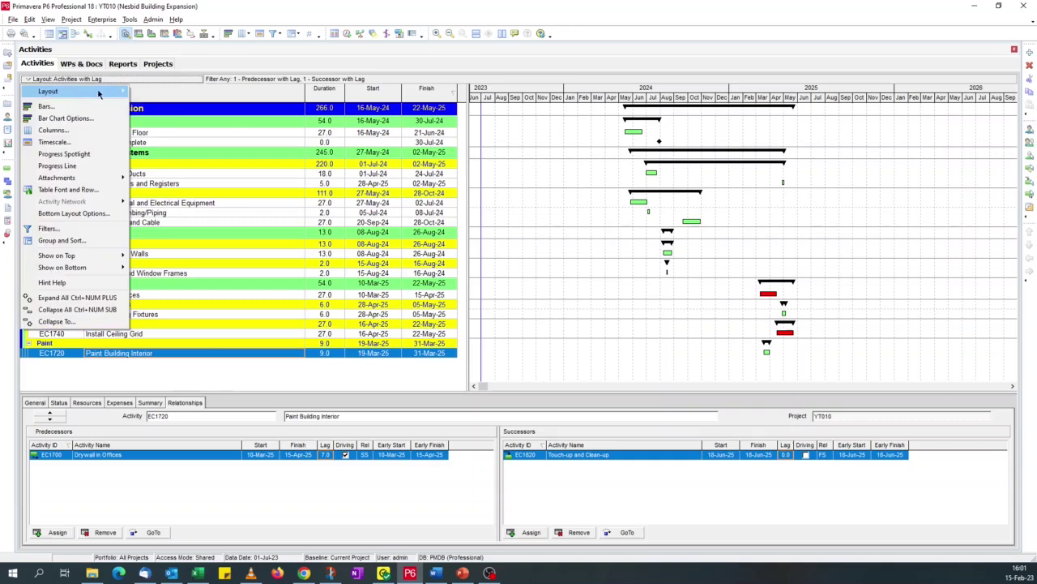
{"action": "mouse_move", "coordinate": [99, 94]}
{"action": "left_click", "coordinate": [148, 92]}
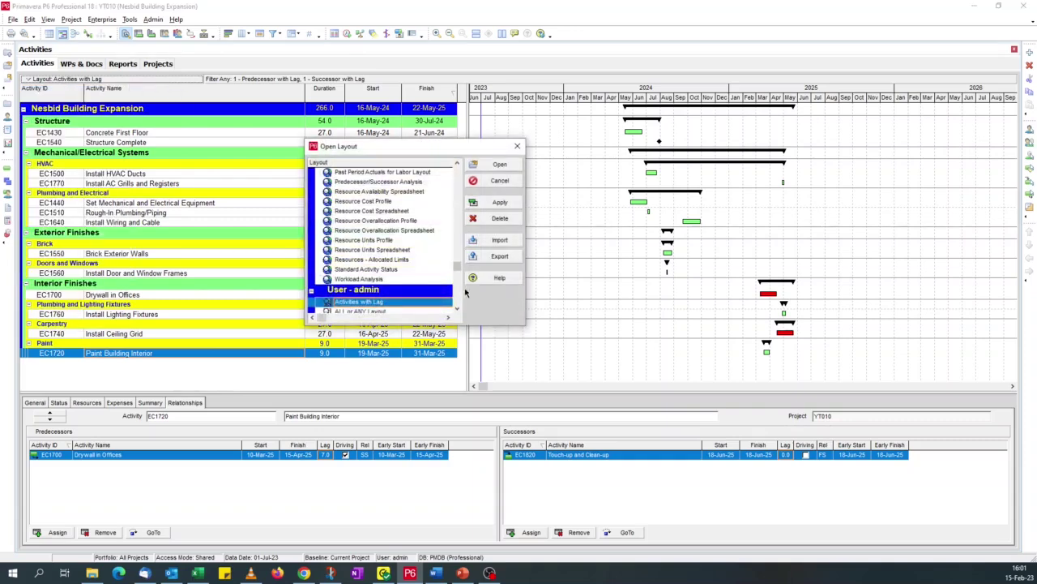
{"action": "left_click", "coordinate": [458, 313]}
{"action": "left_click", "coordinate": [458, 313]}
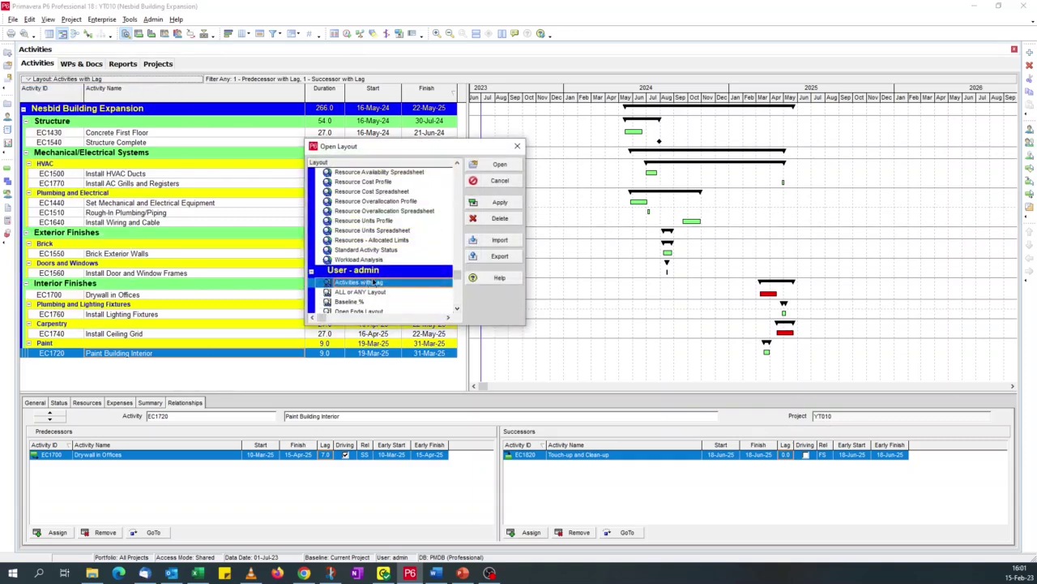
{"action": "left_click", "coordinate": [498, 182]}
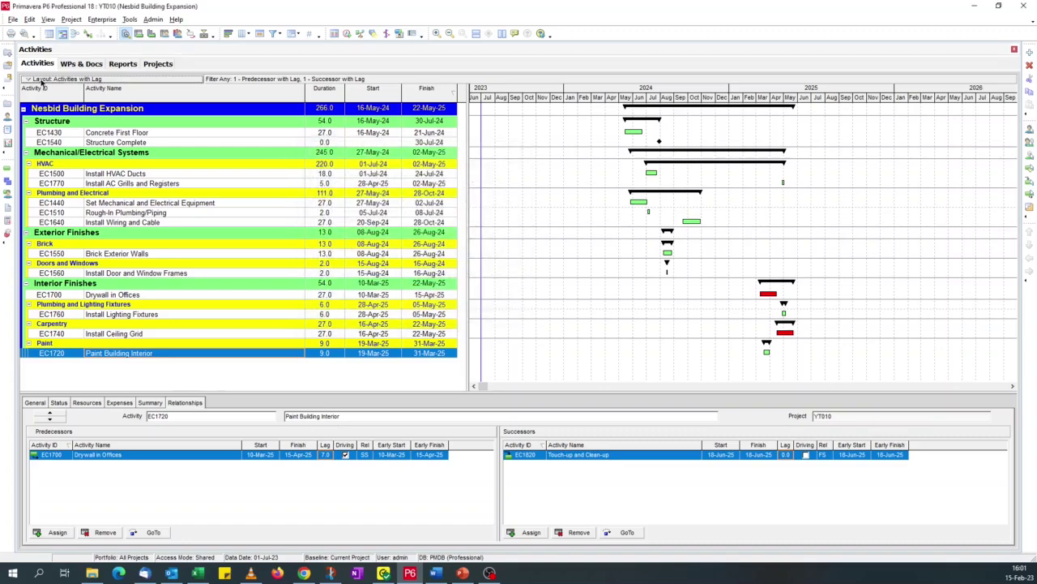
Step: Open the "WBS Layout" from the user layouts
{"action": "left_click", "coordinate": [36, 79]}
{"action": "mouse_move", "coordinate": [44, 93]}
{"action": "left_click", "coordinate": [146, 91]}
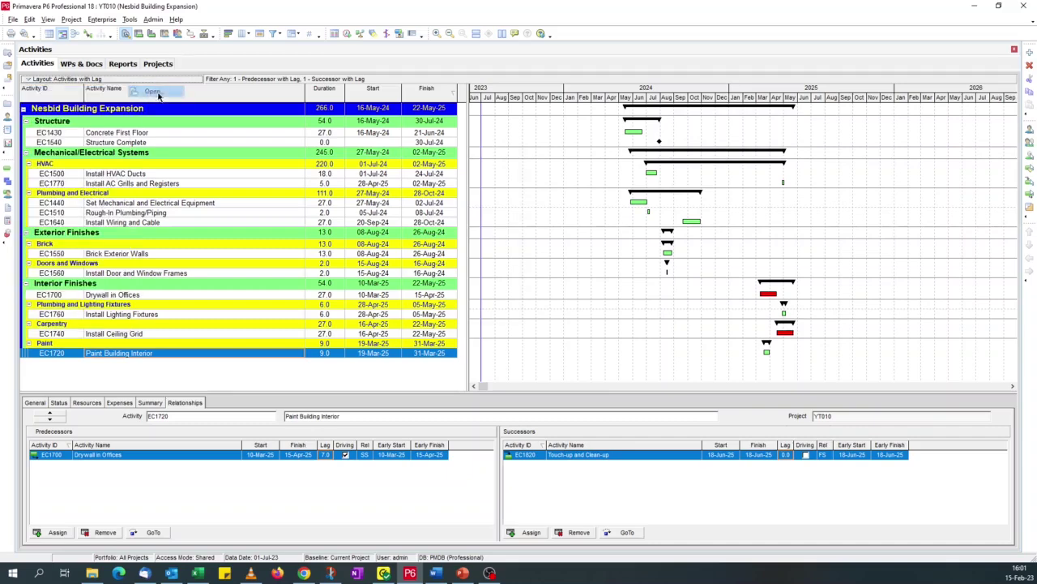
{"action": "scroll", "coordinate": [455, 307], "scroll_direction": "down", "scroll_amount": 3}
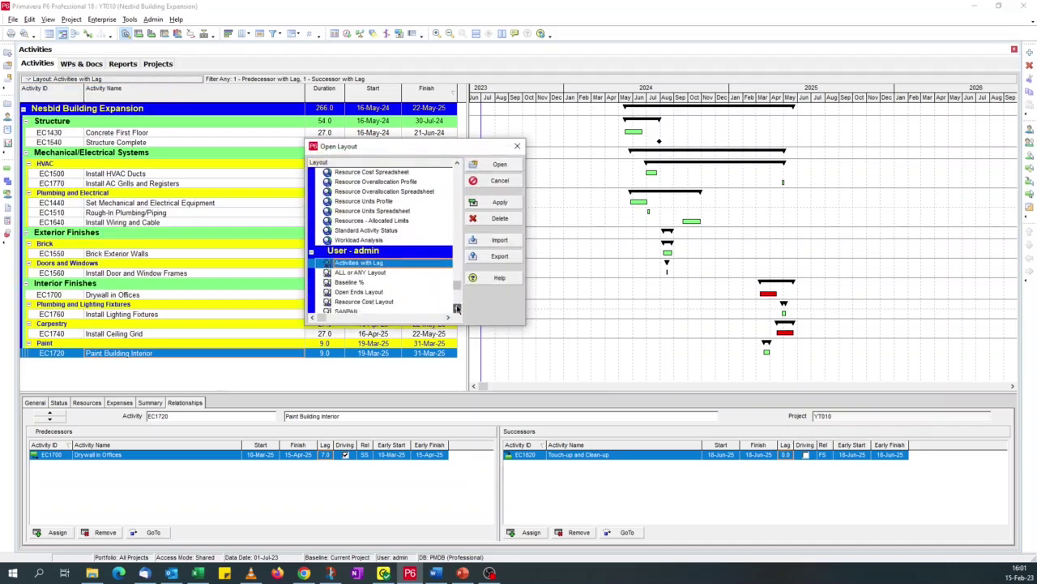
{"action": "left_click", "coordinate": [369, 301]}
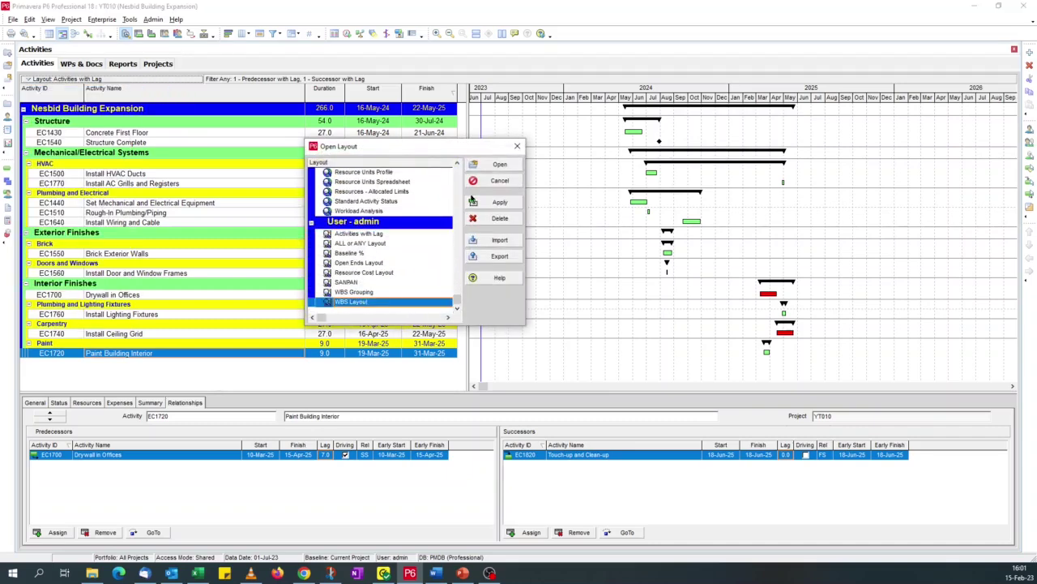
{"action": "left_click", "coordinate": [484, 167]}
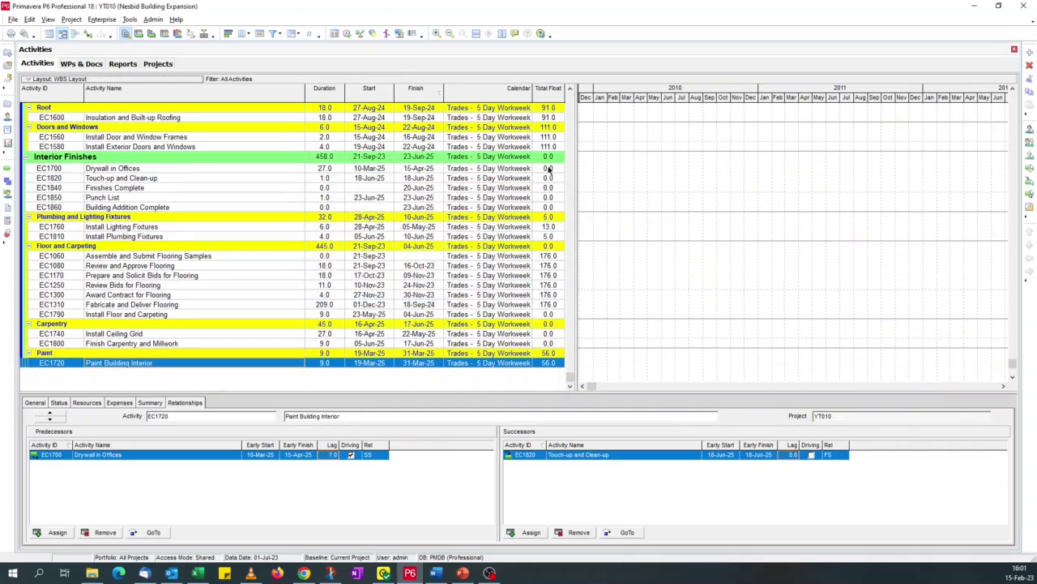
Step: View the activities from the start of the project and check the filter selection without changing it
{"action": "left_click_drag", "start_coordinate": [571, 380], "coordinate": [568, 93]}
{"action": "left_click", "coordinate": [274, 33]}
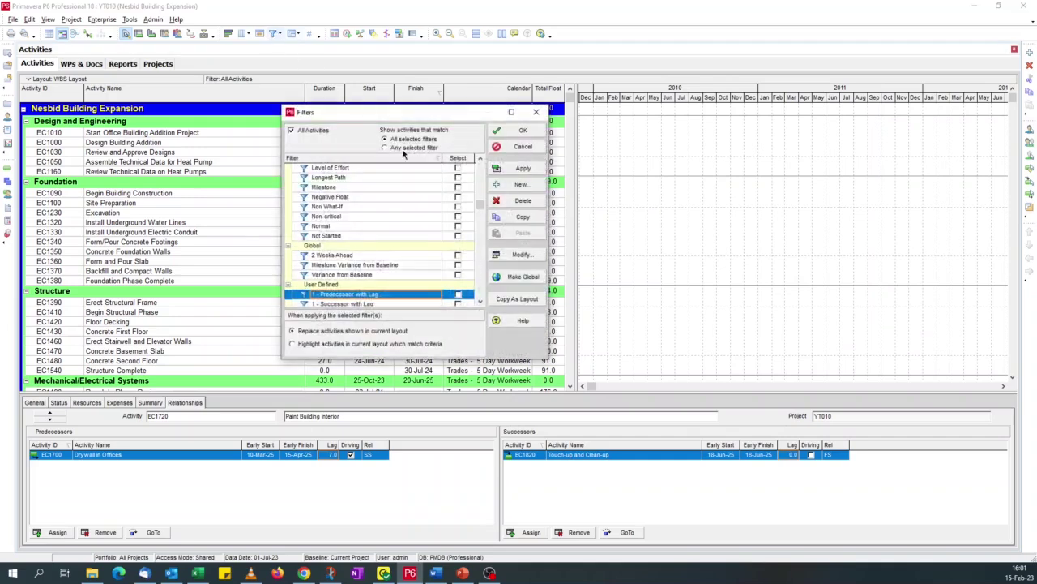
{"action": "left_click", "coordinate": [535, 149]}
Step: Reopen the "Activities with Lag" layout from the user layouts
{"action": "left_click", "coordinate": [27, 81]}
{"action": "mouse_move", "coordinate": [98, 91]}
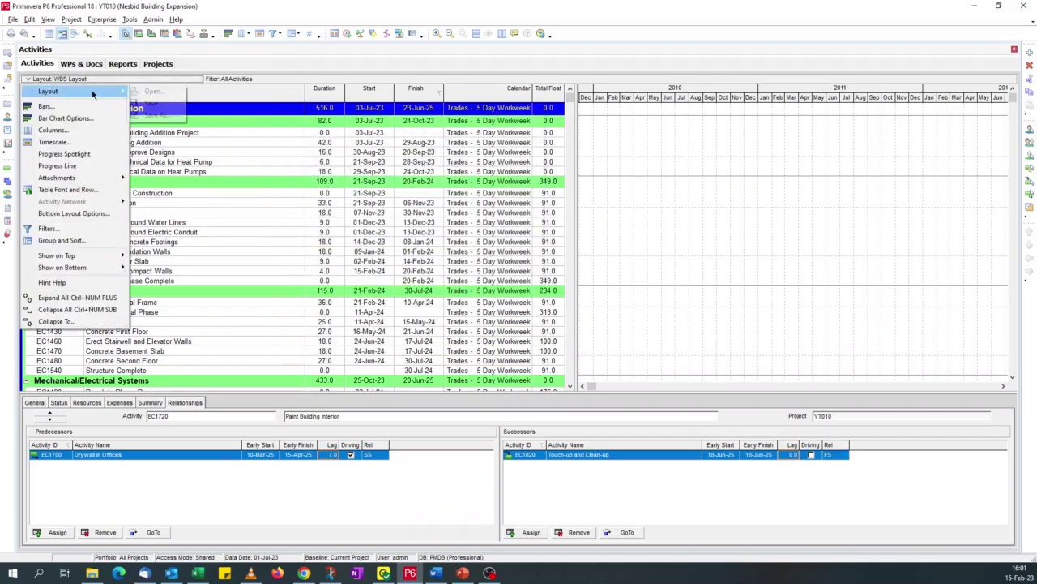
{"action": "left_click", "coordinate": [146, 94]}
{"action": "left_click", "coordinate": [365, 234]}
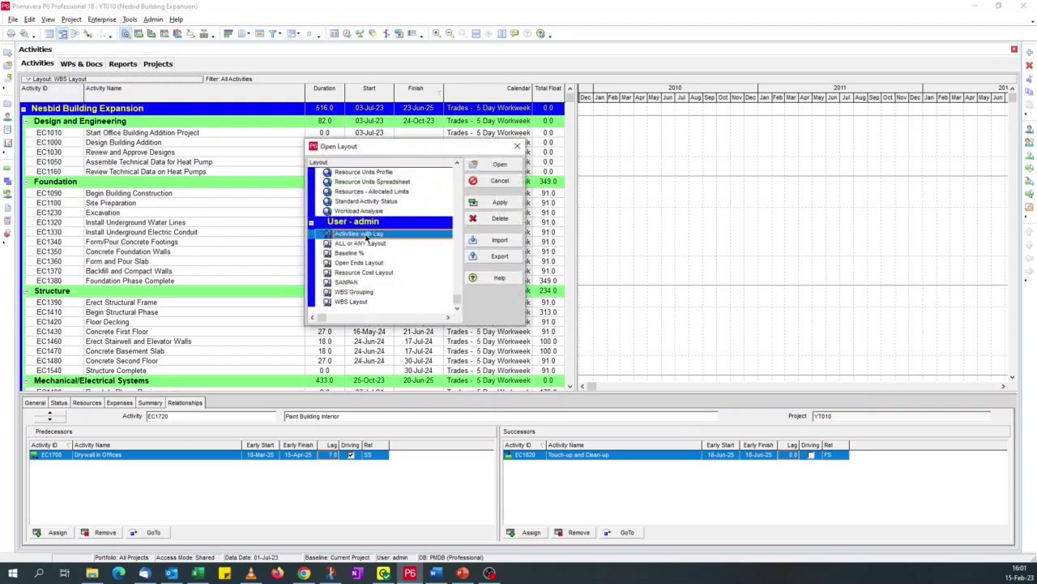
{"action": "left_click", "coordinate": [496, 164]}
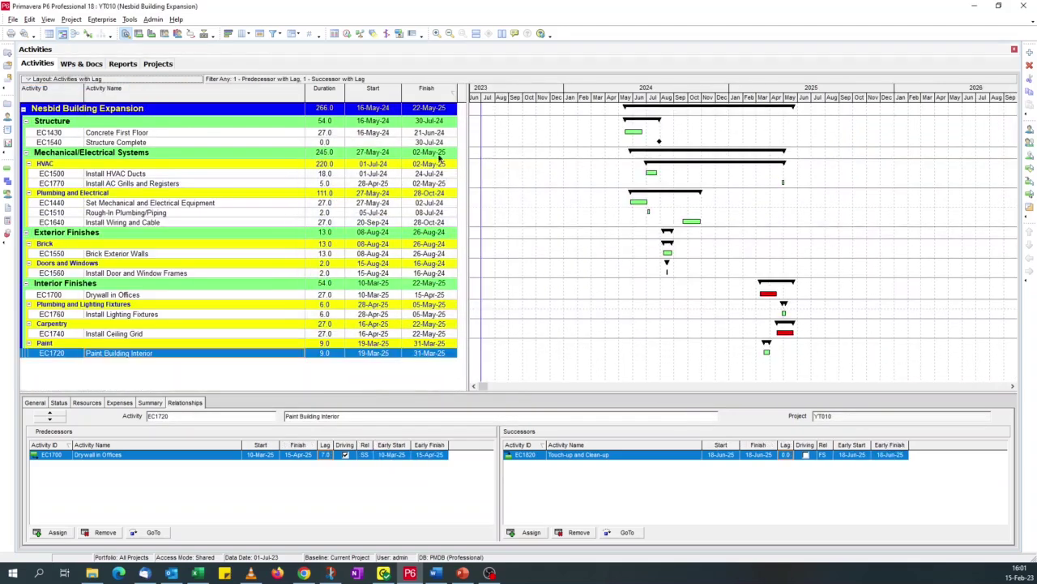